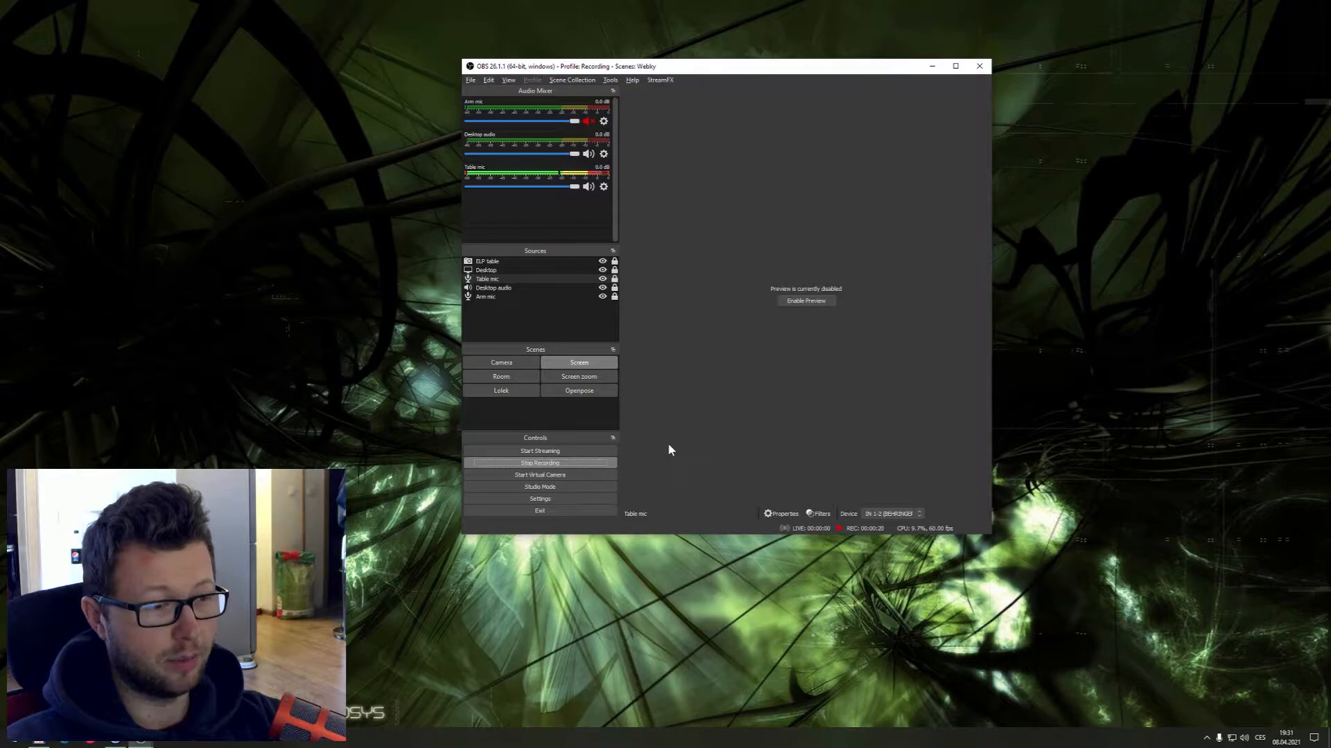
# Examine the Table mic source's audio filters and the filter types that can be added, and close the filters window
pyautogui.click(581, 329)
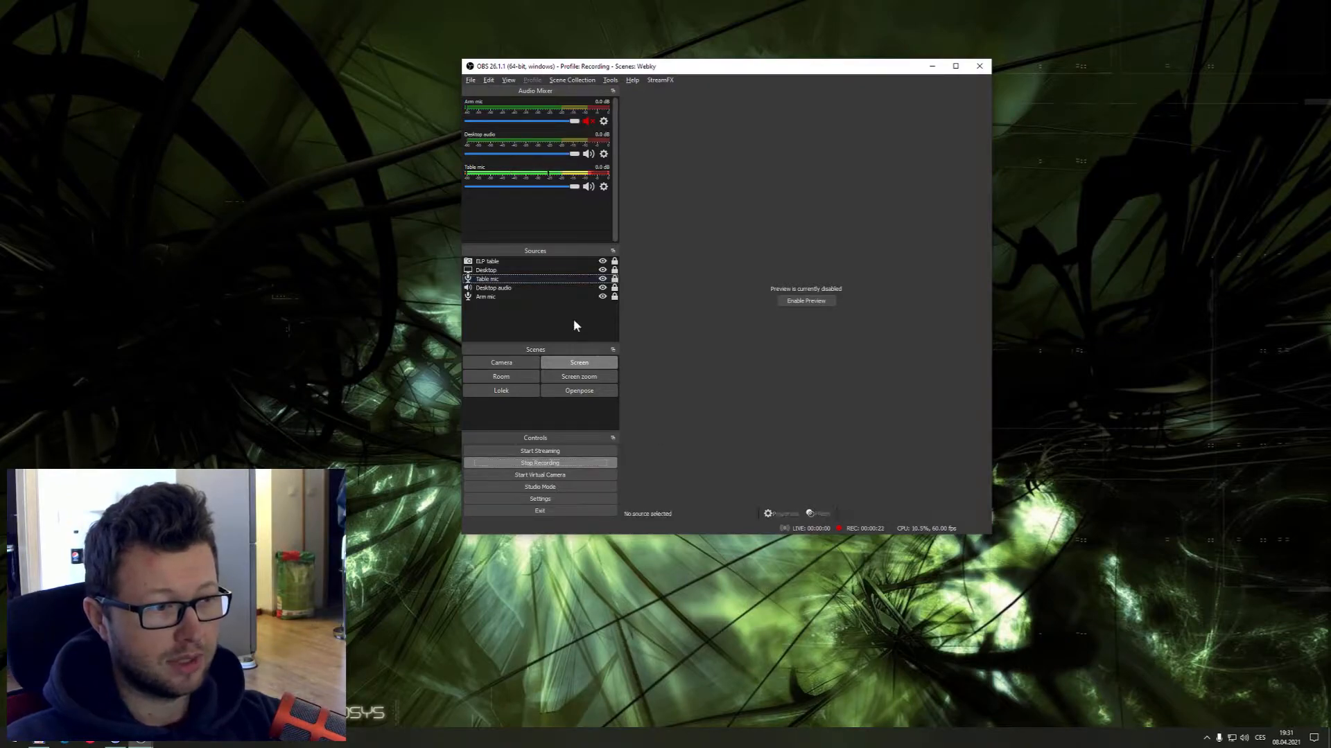
pyautogui.click(548, 280)
pyautogui.rightClick(548, 280)
pyautogui.click(602, 536)
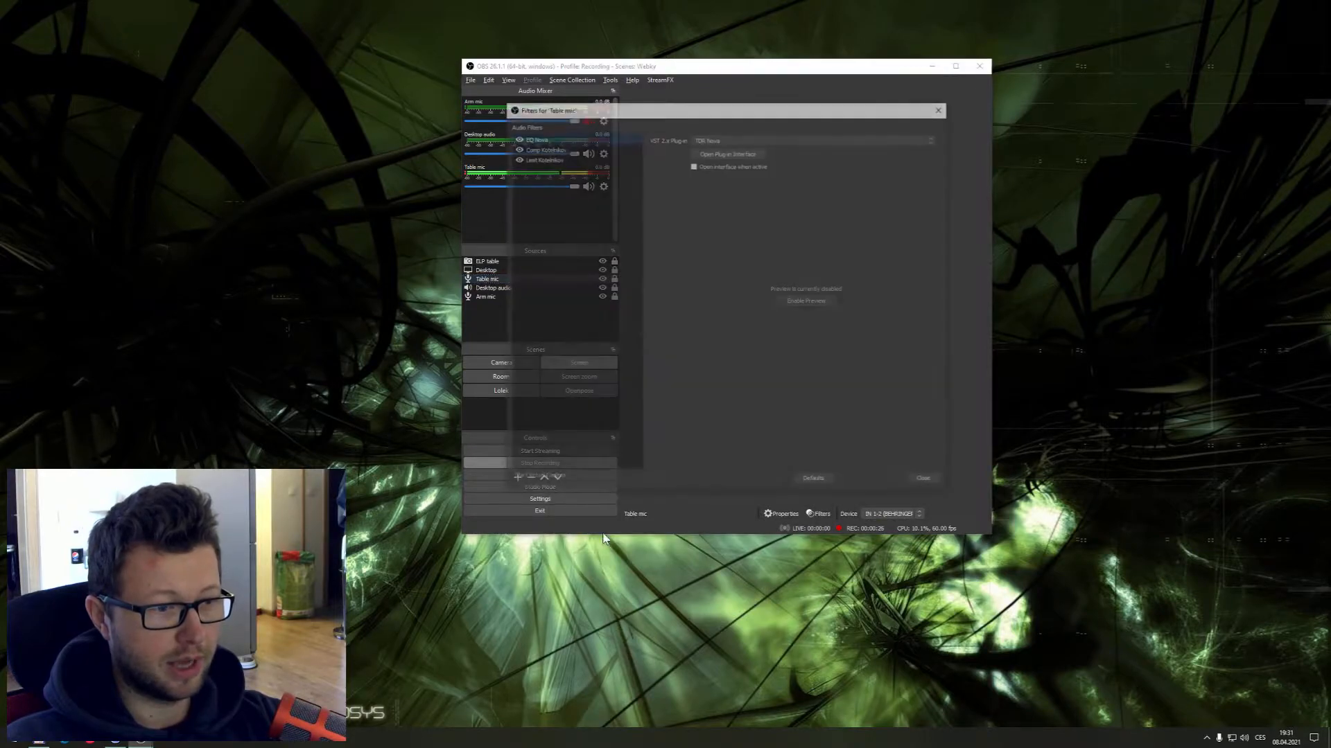
pyautogui.click(513, 482)
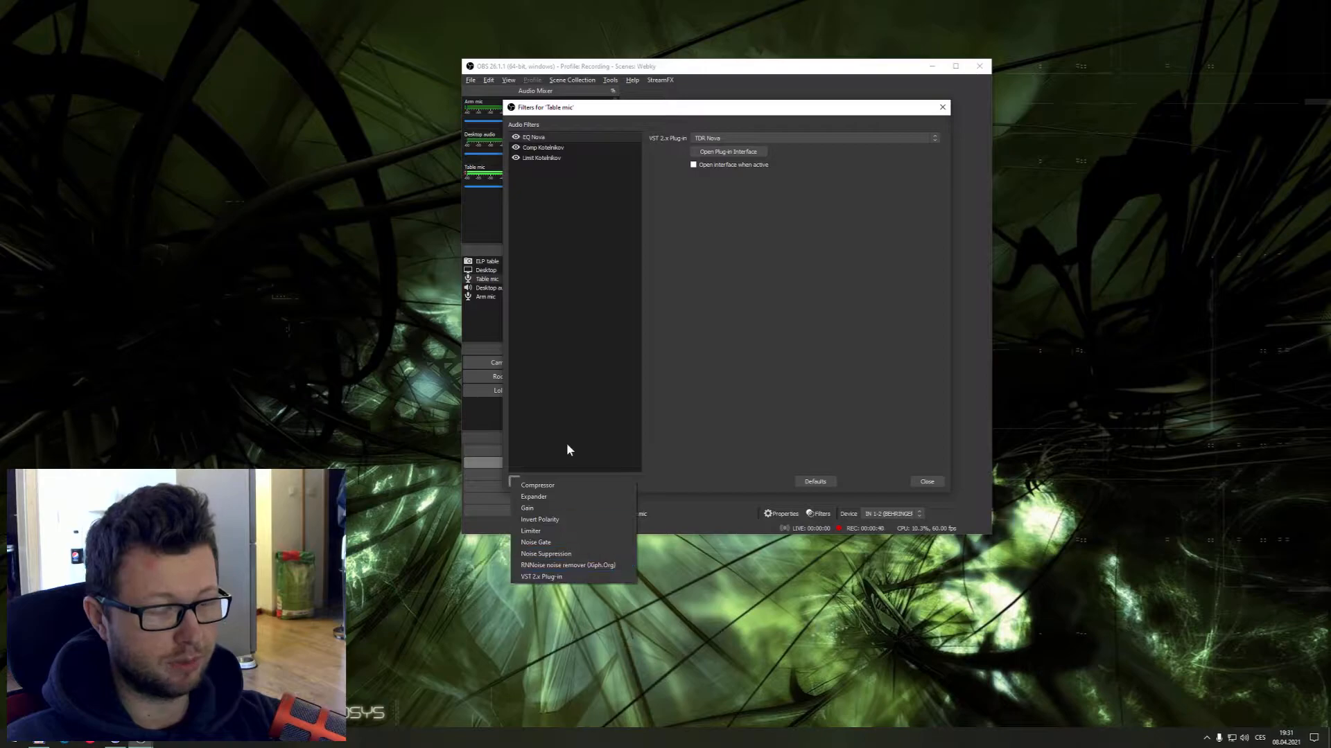
pyautogui.click(579, 382)
pyautogui.moveTo(749, 114); pyautogui.dragTo(773, 189)
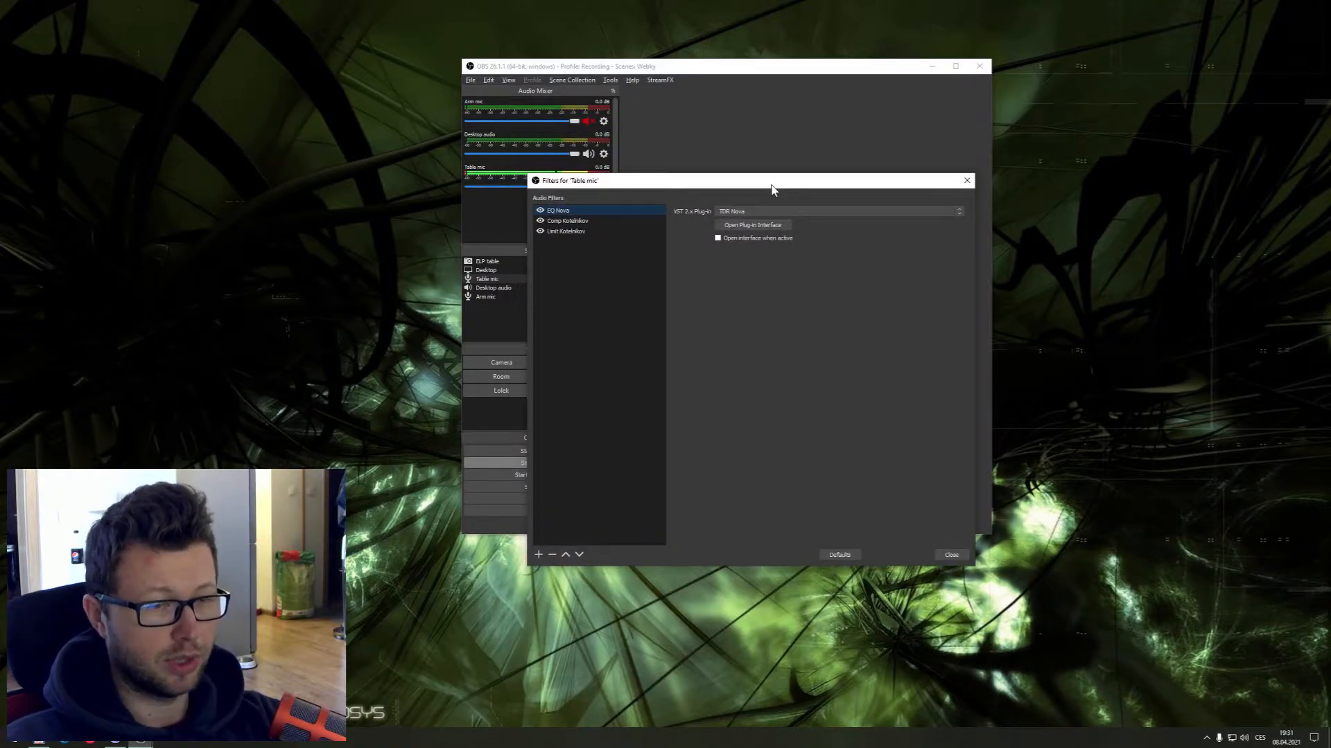
pyautogui.click(967, 181)
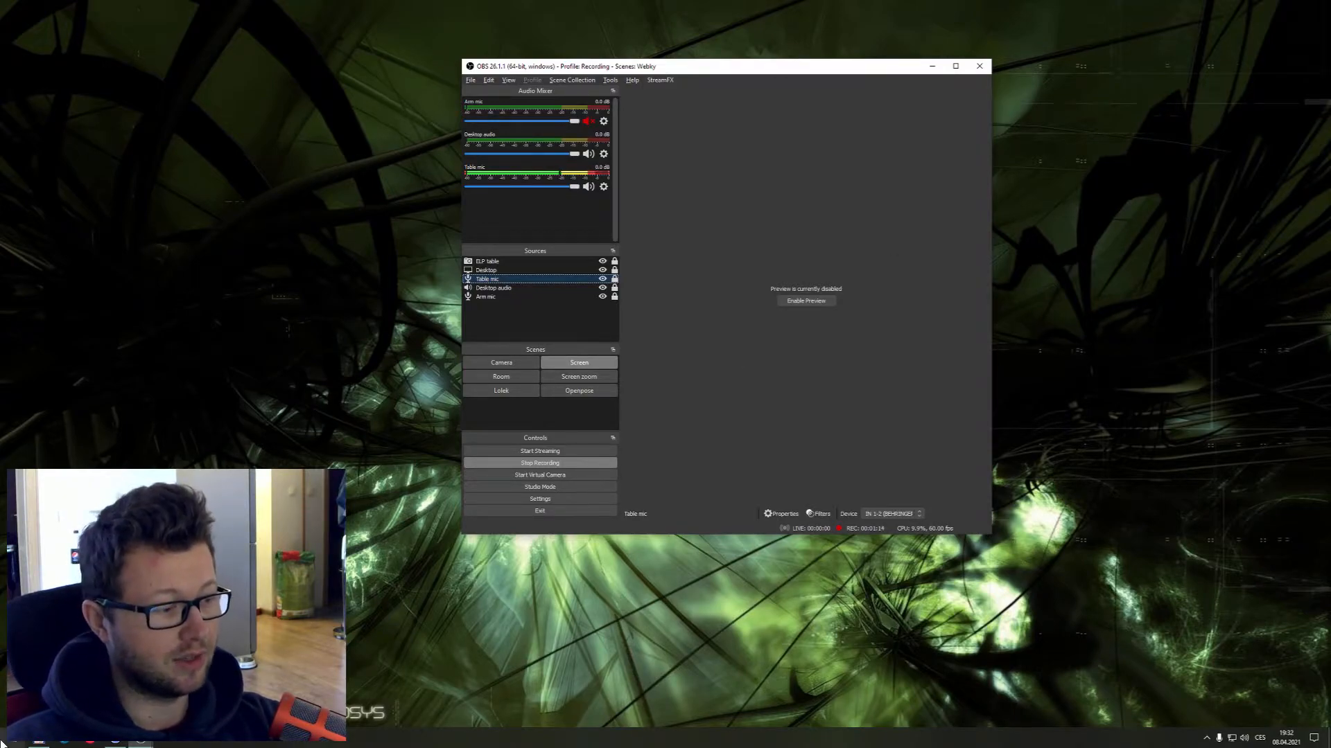
# Switch to Firefox, search the web for "tokyo dawn records" and open the Tokyo Dawn Records website
pyautogui.click(89, 740)
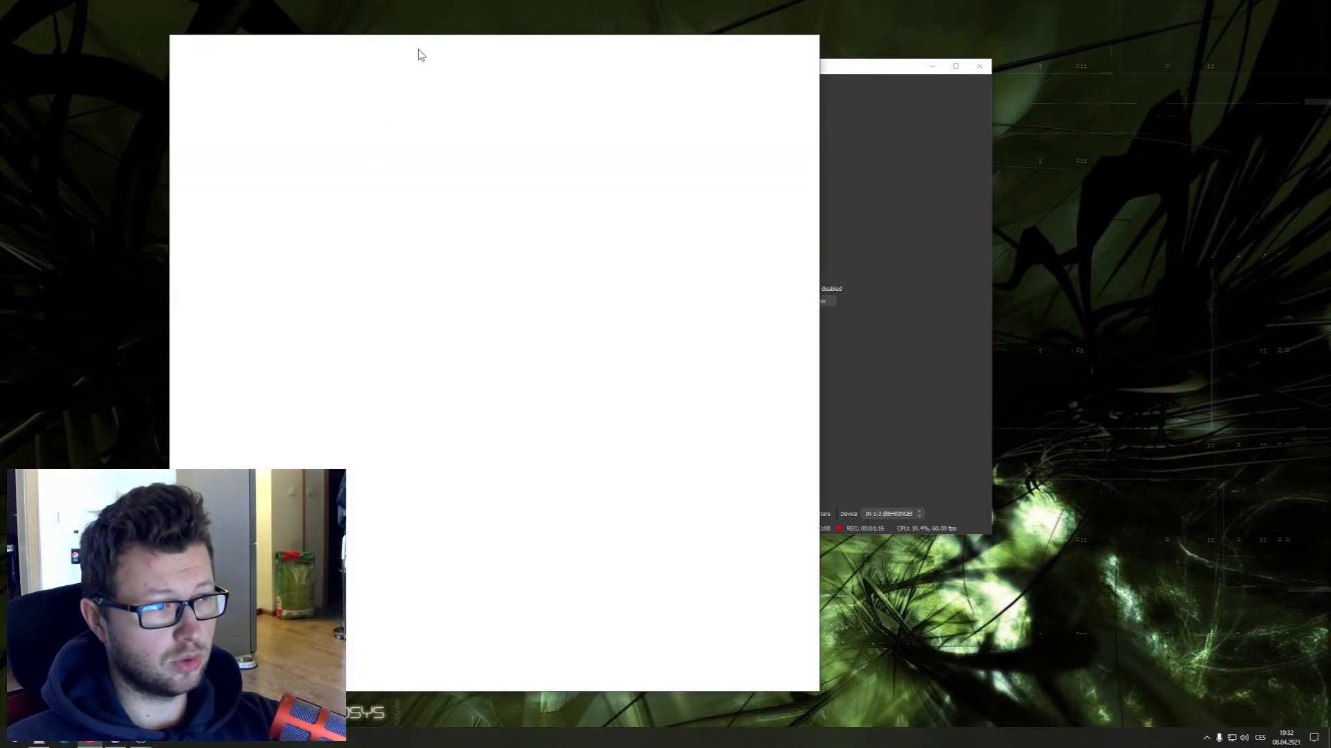
pyautogui.moveTo(420, 48); pyautogui.dragTo(490, 47)
pyautogui.click(488, 59)
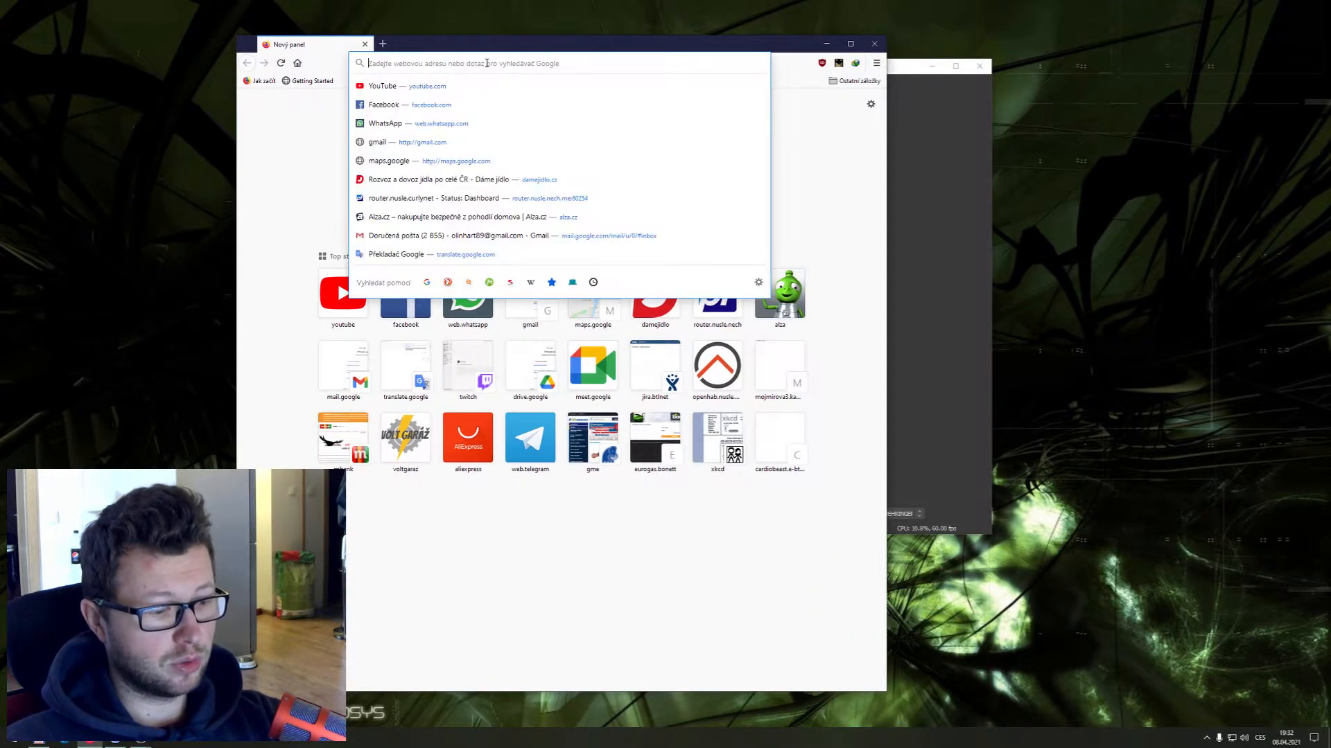
pyautogui.write('toky')
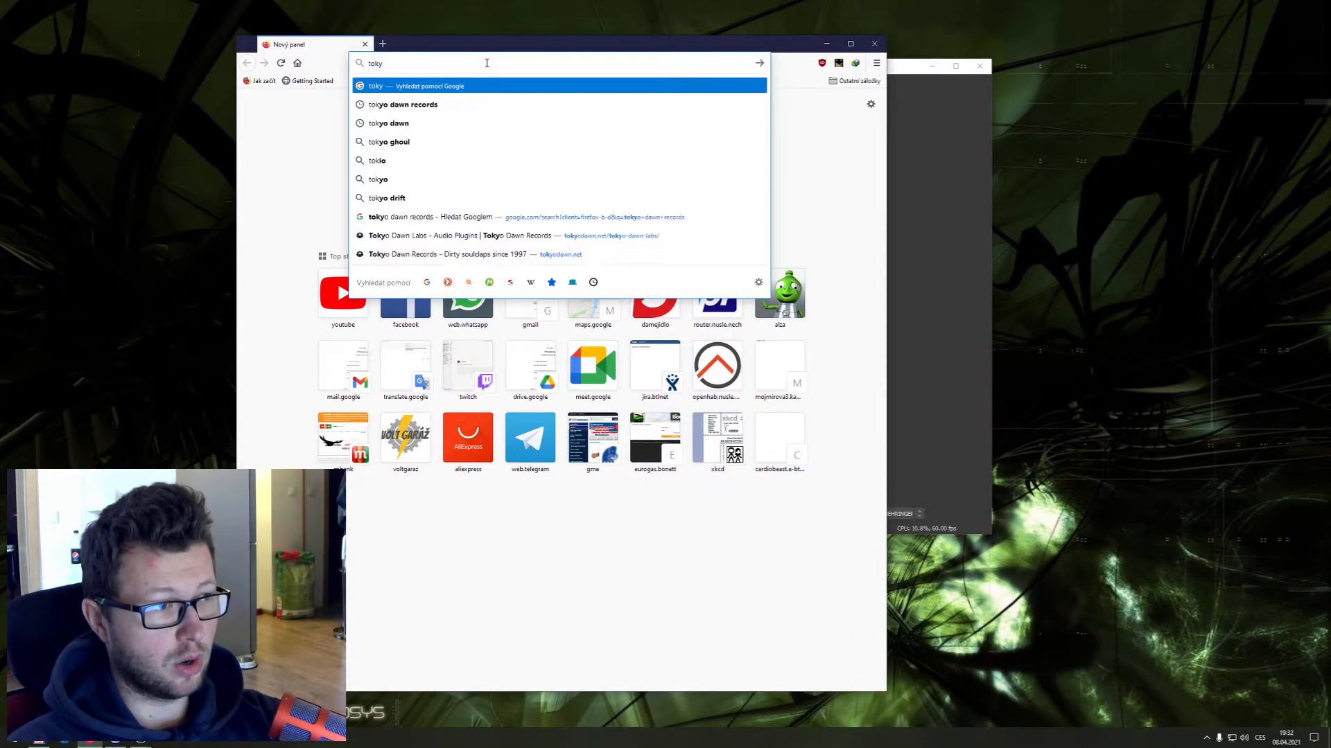
pyautogui.write('o dawn records')
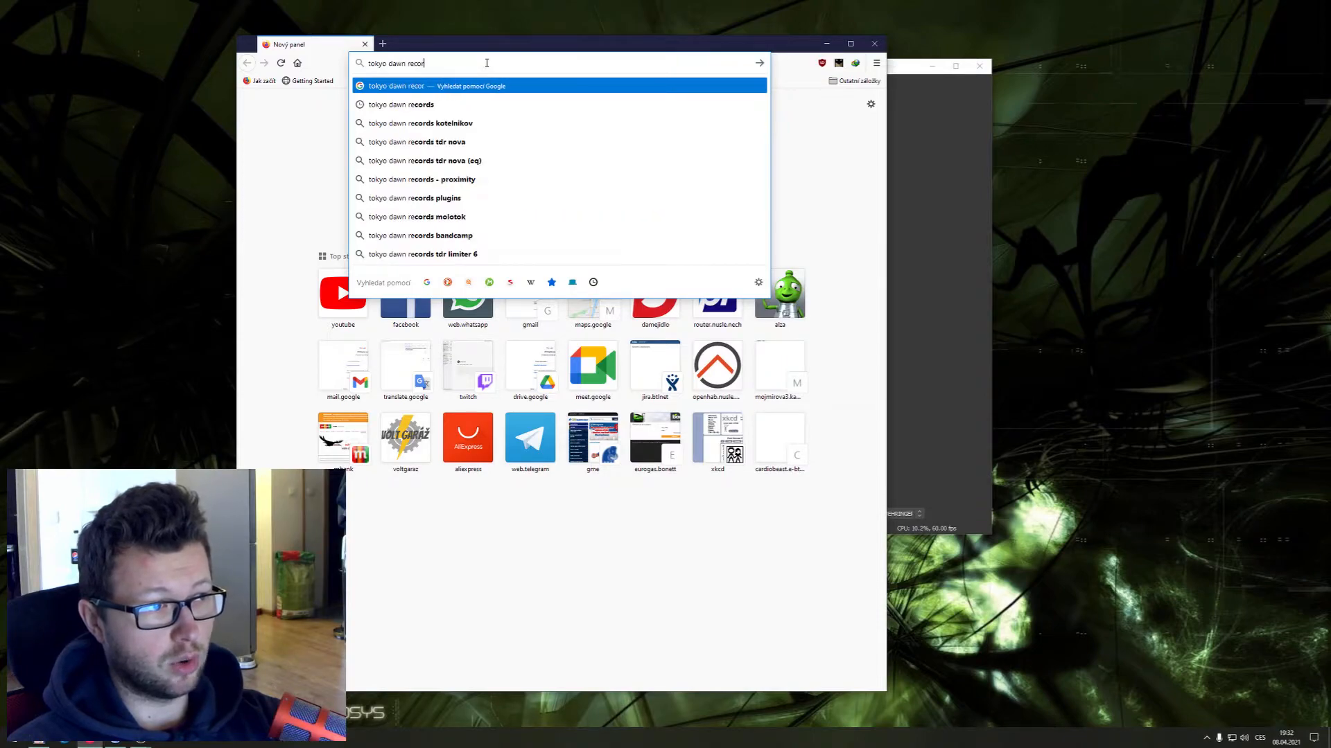
pyautogui.press('Return')
pyautogui.click(480, 191)
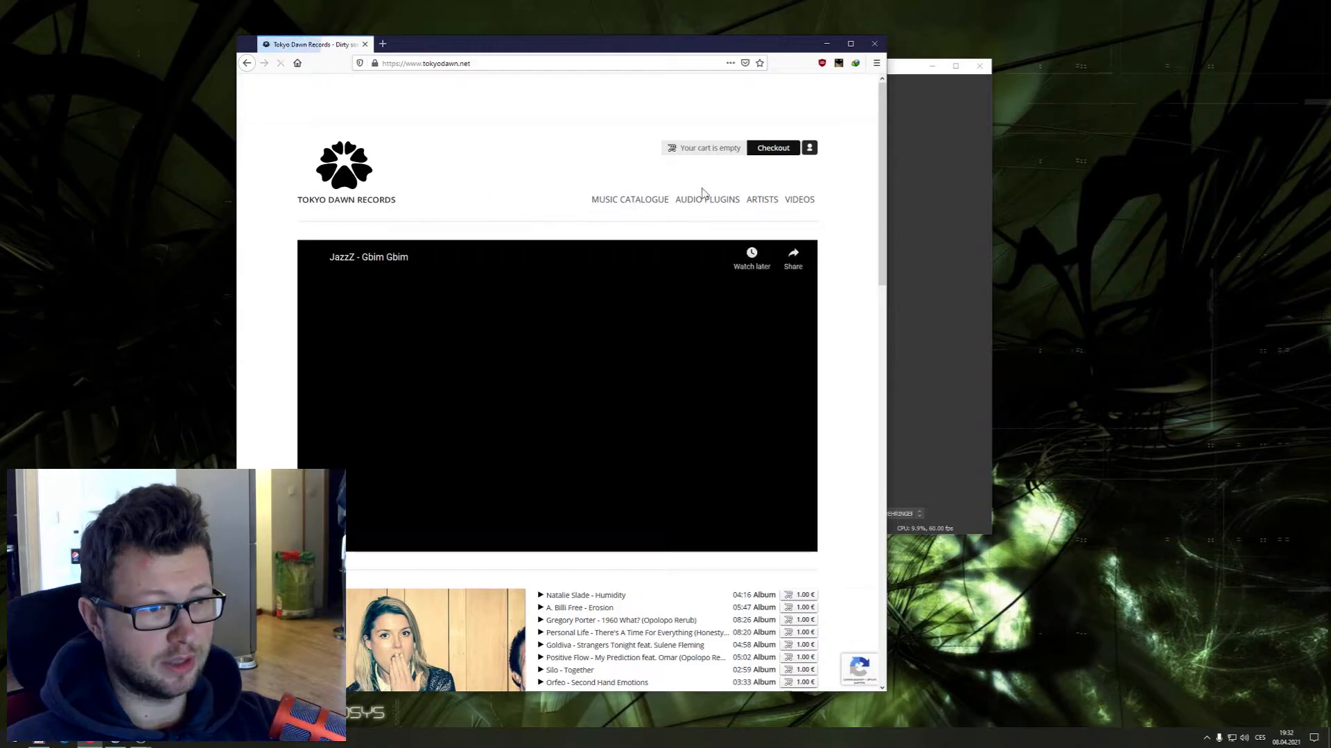
# Open the website's audio plugins page and look through the plugins on offer
pyautogui.click(722, 201)
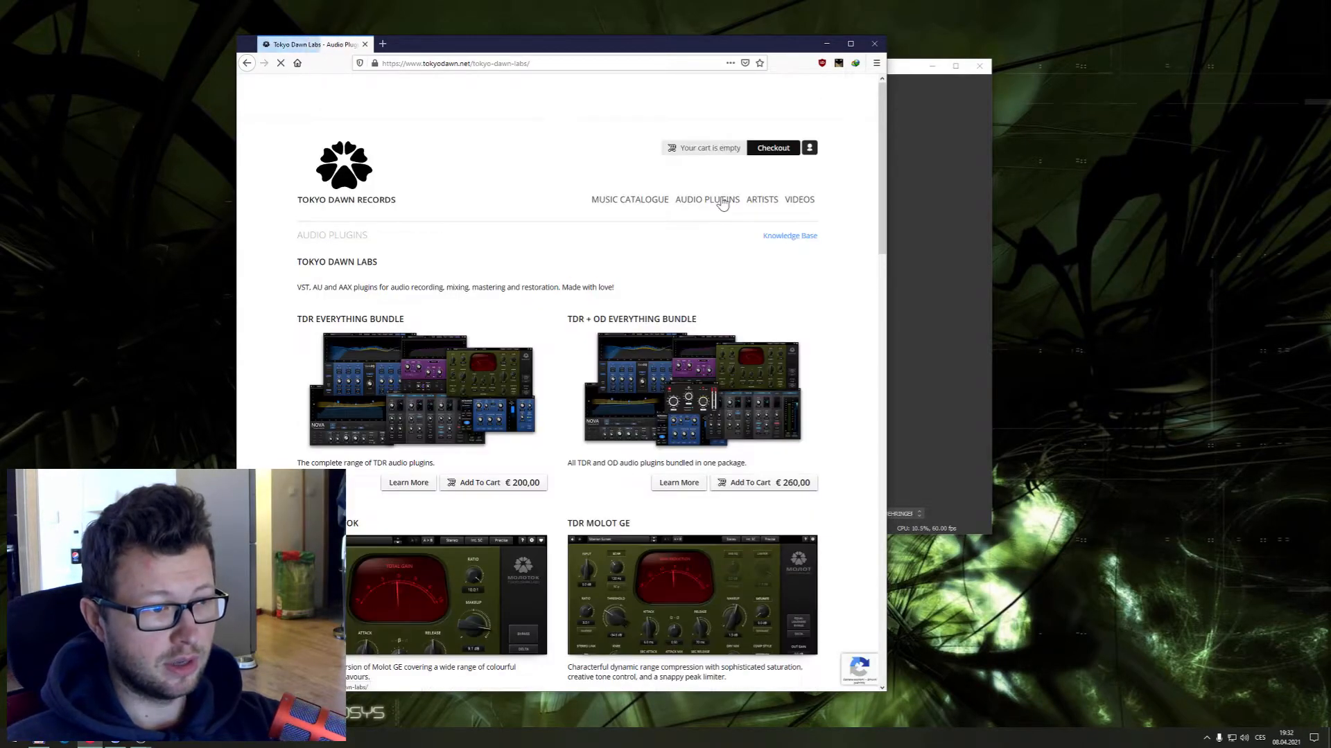
pyautogui.scroll(-3, 698, 307)
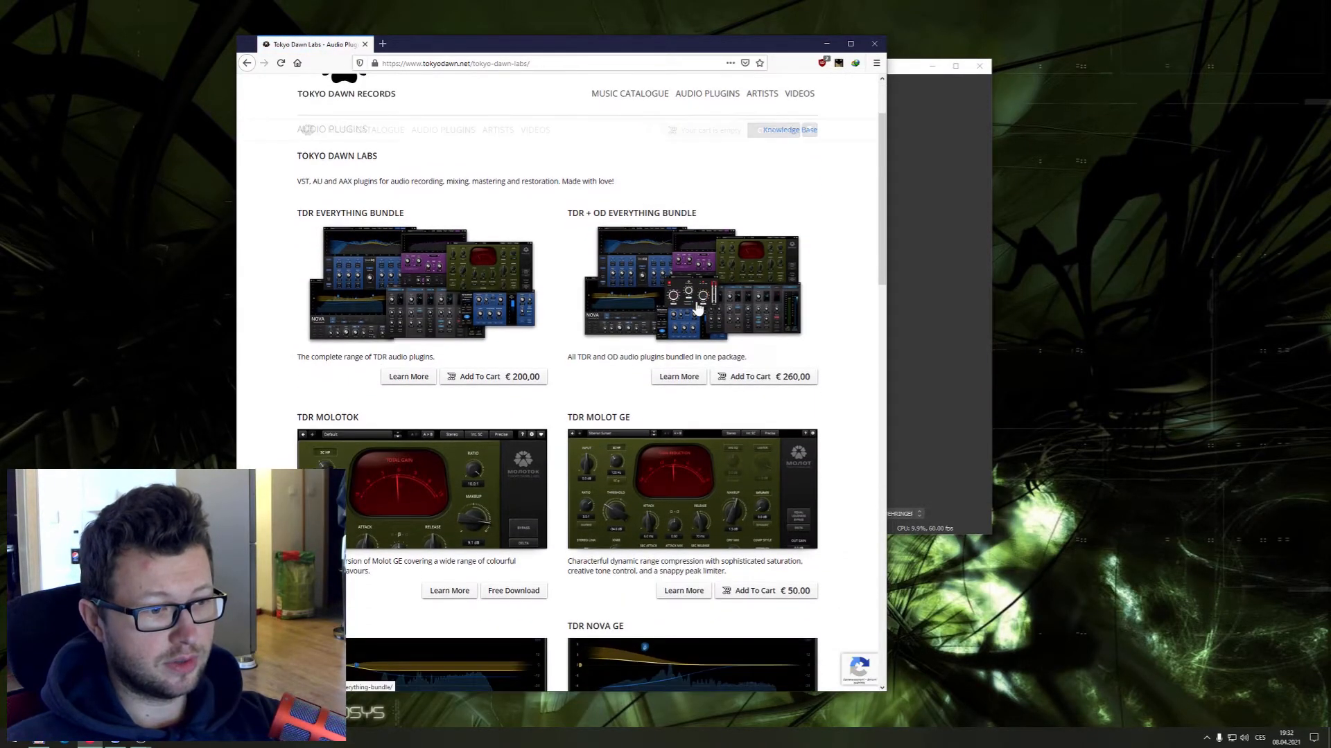
pyautogui.scroll(-3, 774, 283)
pyautogui.scroll(3, 820, 276)
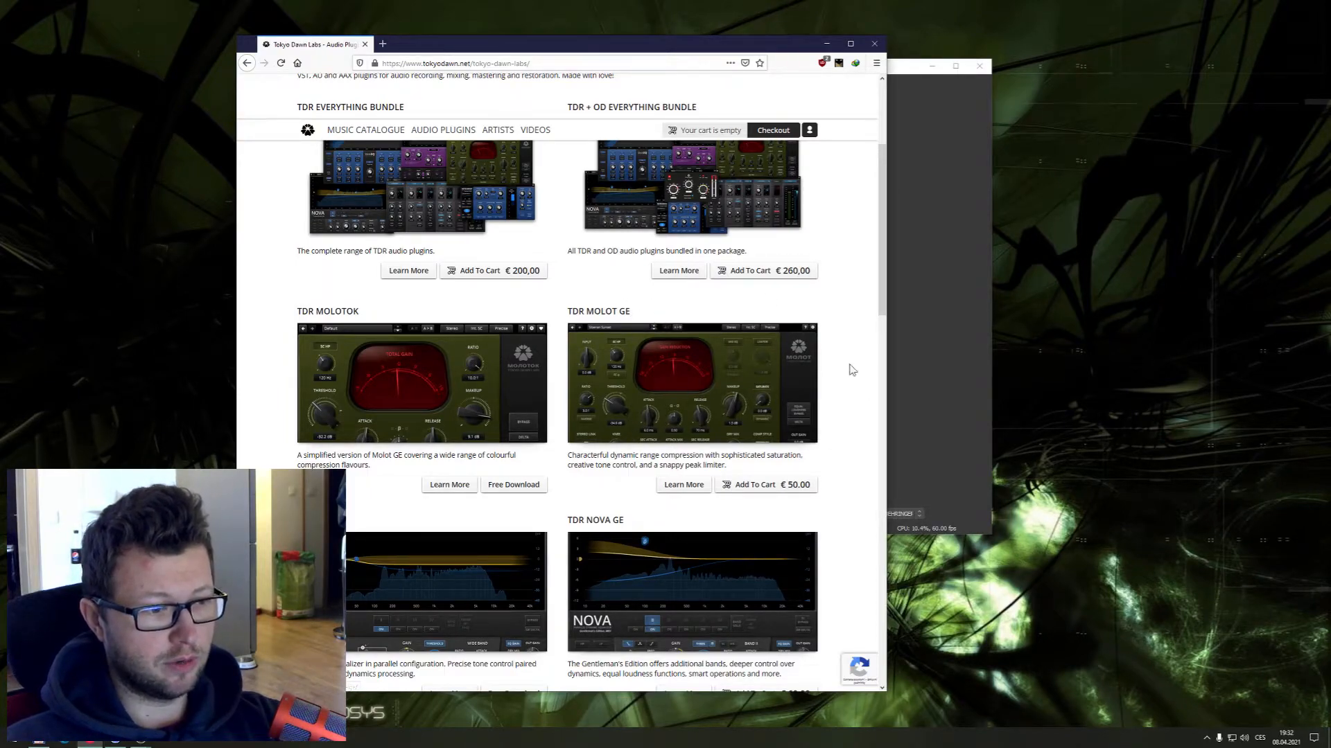
# Examine the TDR Nova page with its free downloads, and return to the plugin list to view TDR Nova and TDR Kotelnikov
pyautogui.scroll(-2, 714, 391)
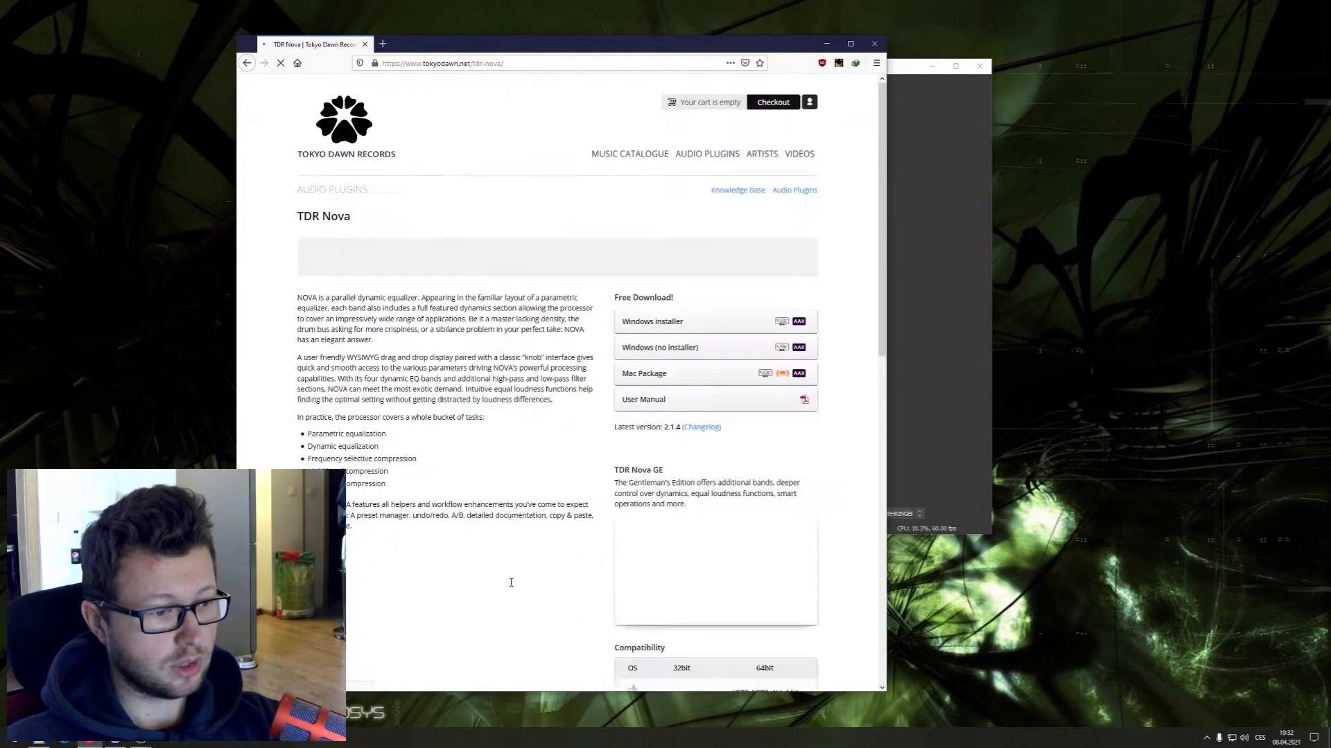
pyautogui.scroll(-3, 515, 575)
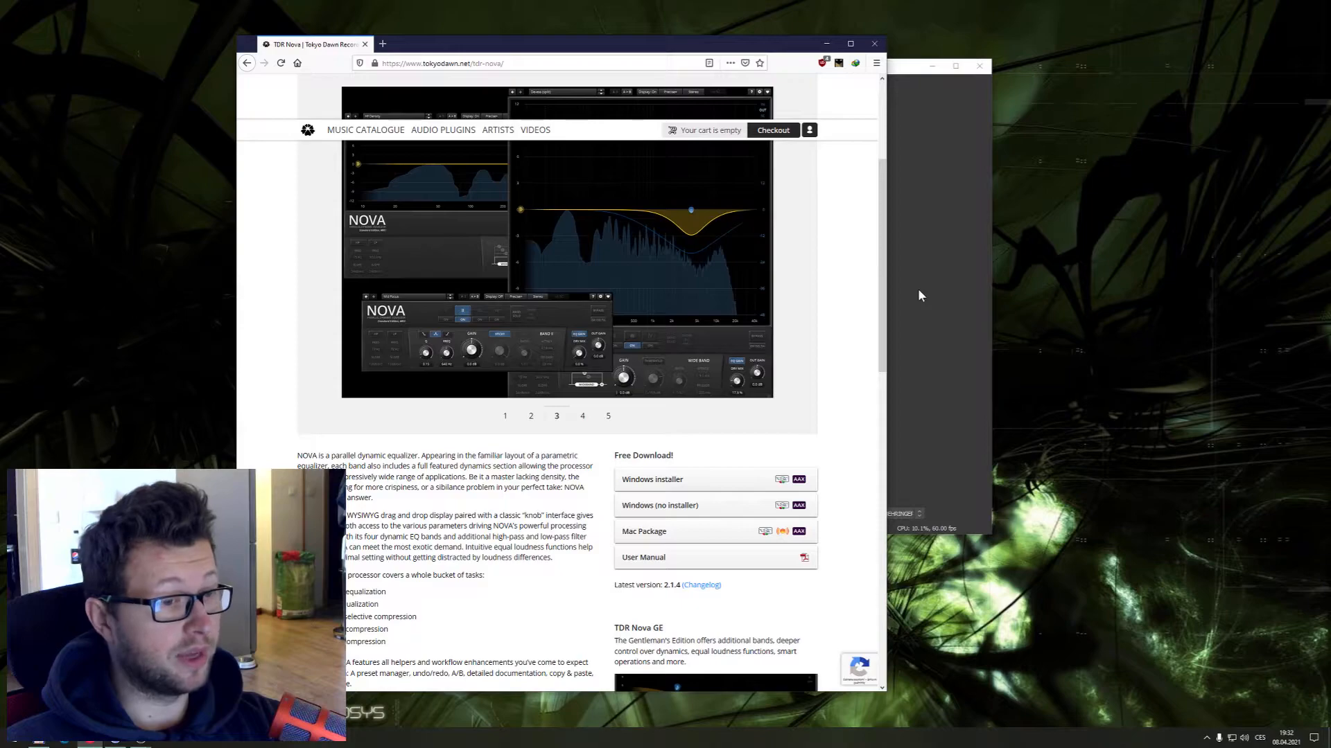
pyautogui.click(246, 63)
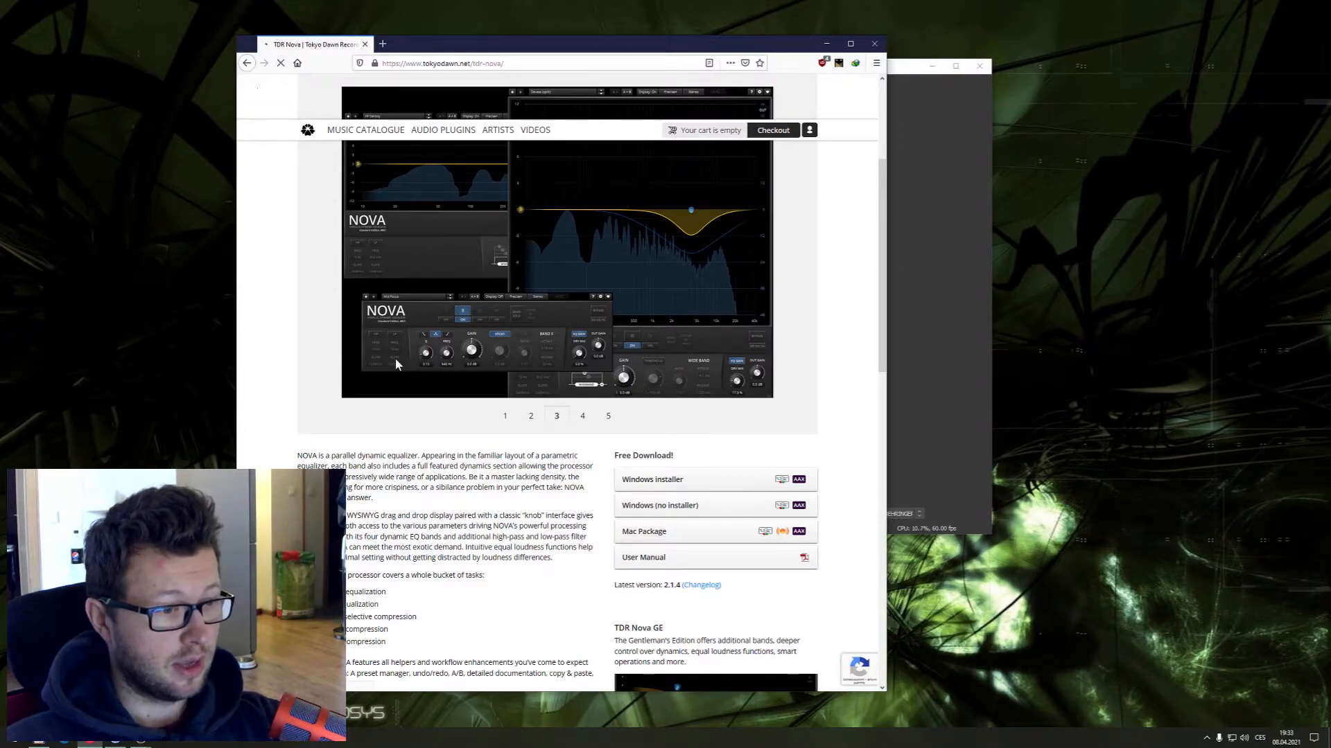
pyautogui.scroll(-4, 388, 363)
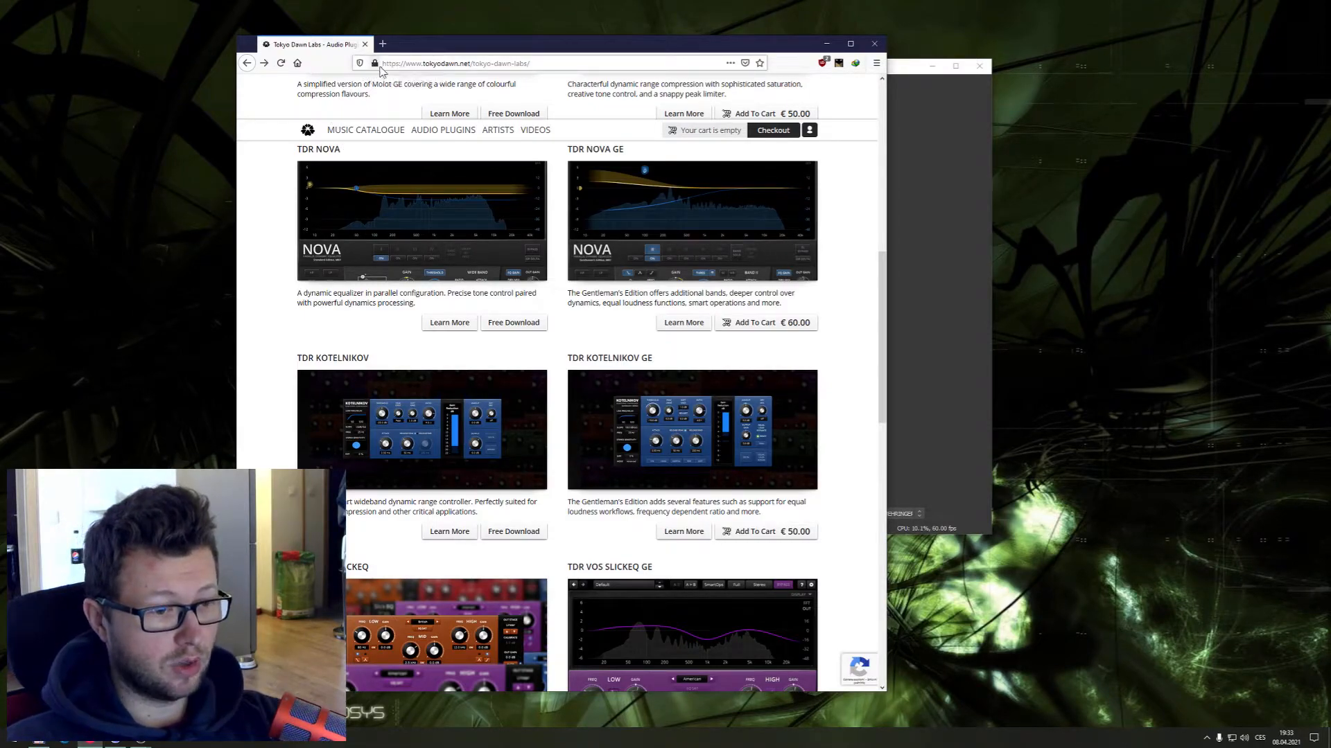
# Search for "reaplugs" in a new tab, view REAPER's ReaPlugs VST FX Suite page, and close the browser
pyautogui.click(382, 46)
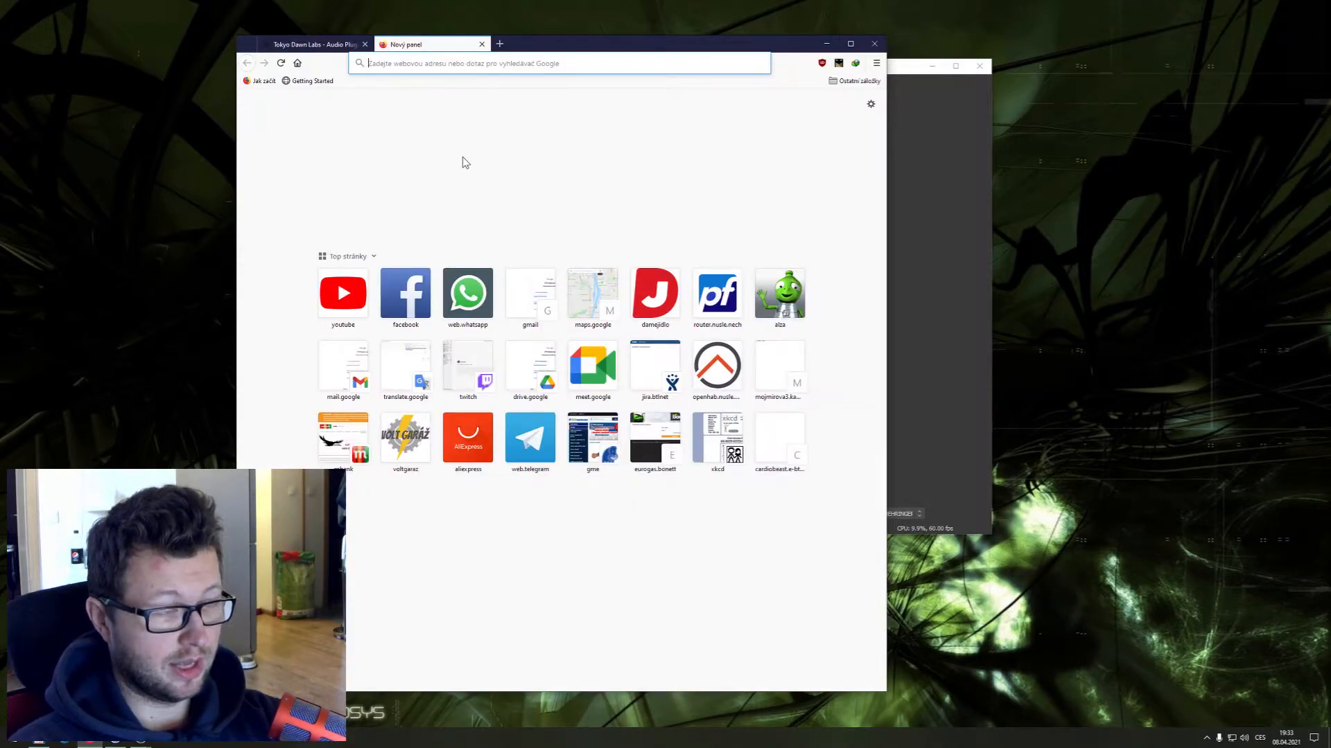
pyautogui.write('reaplugs')
pyautogui.press('Return')
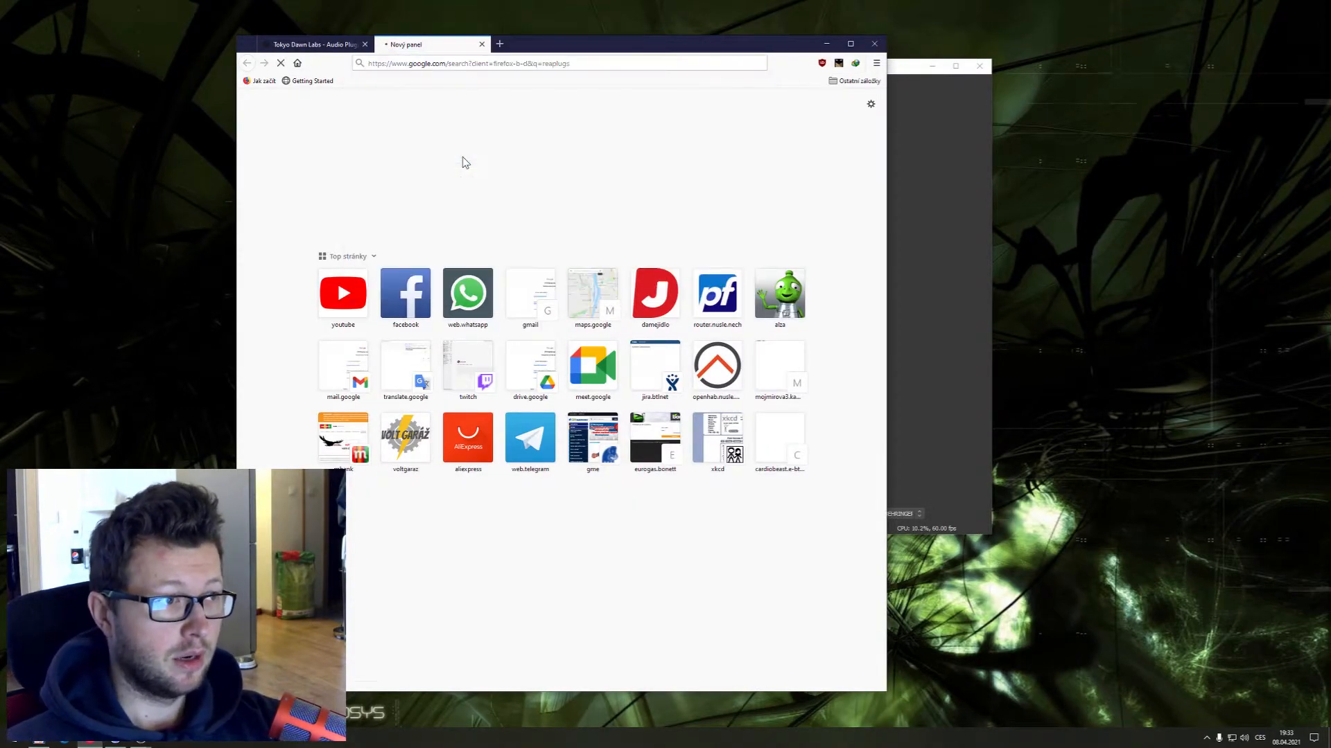
pyautogui.click(429, 191)
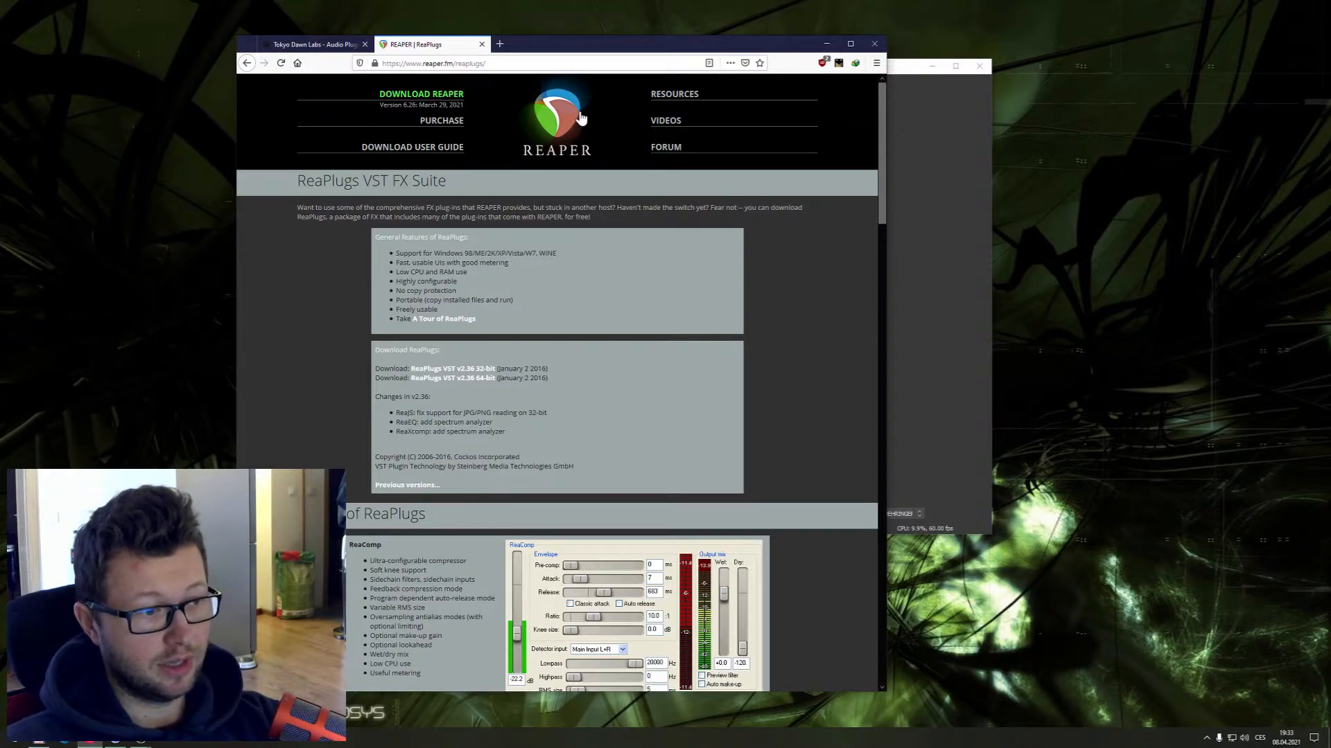
pyautogui.click(877, 50)
# Open the audio filters of the Table mic source in OBS
pyautogui.click(531, 384)
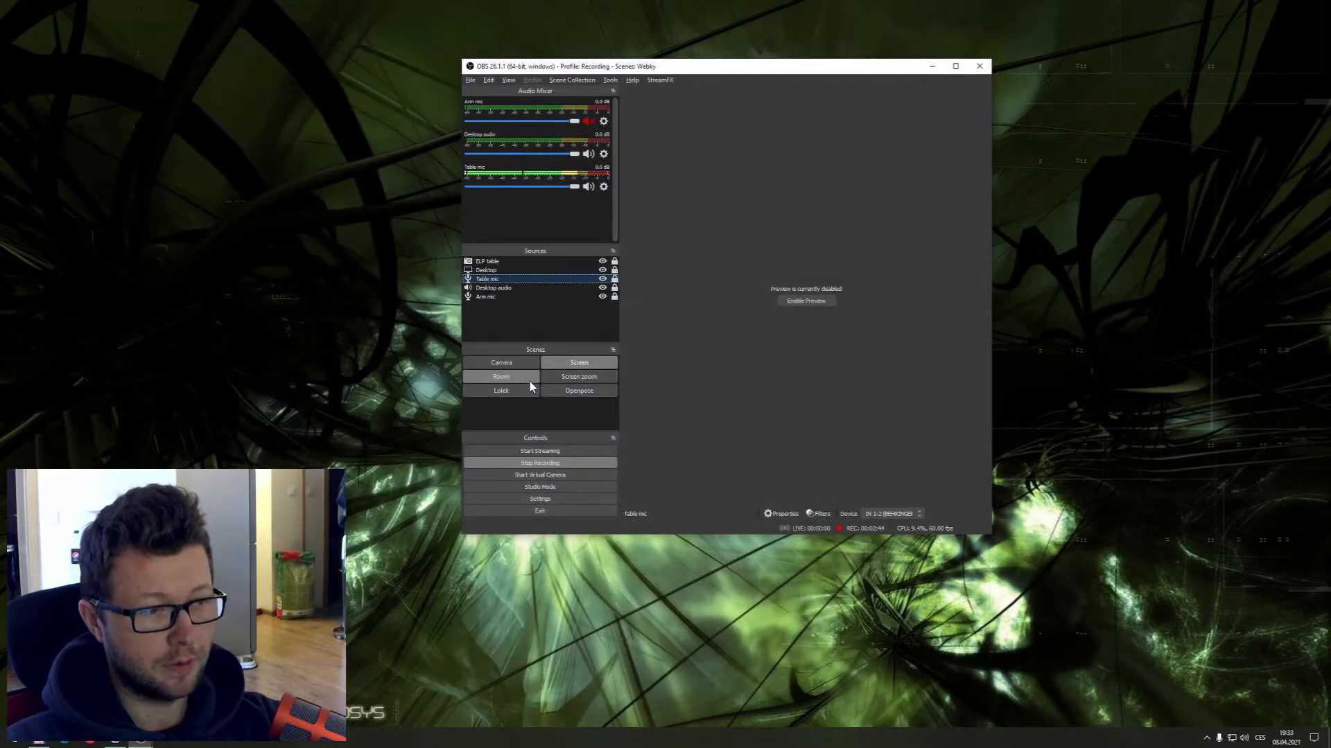
pyautogui.rightClick(550, 283)
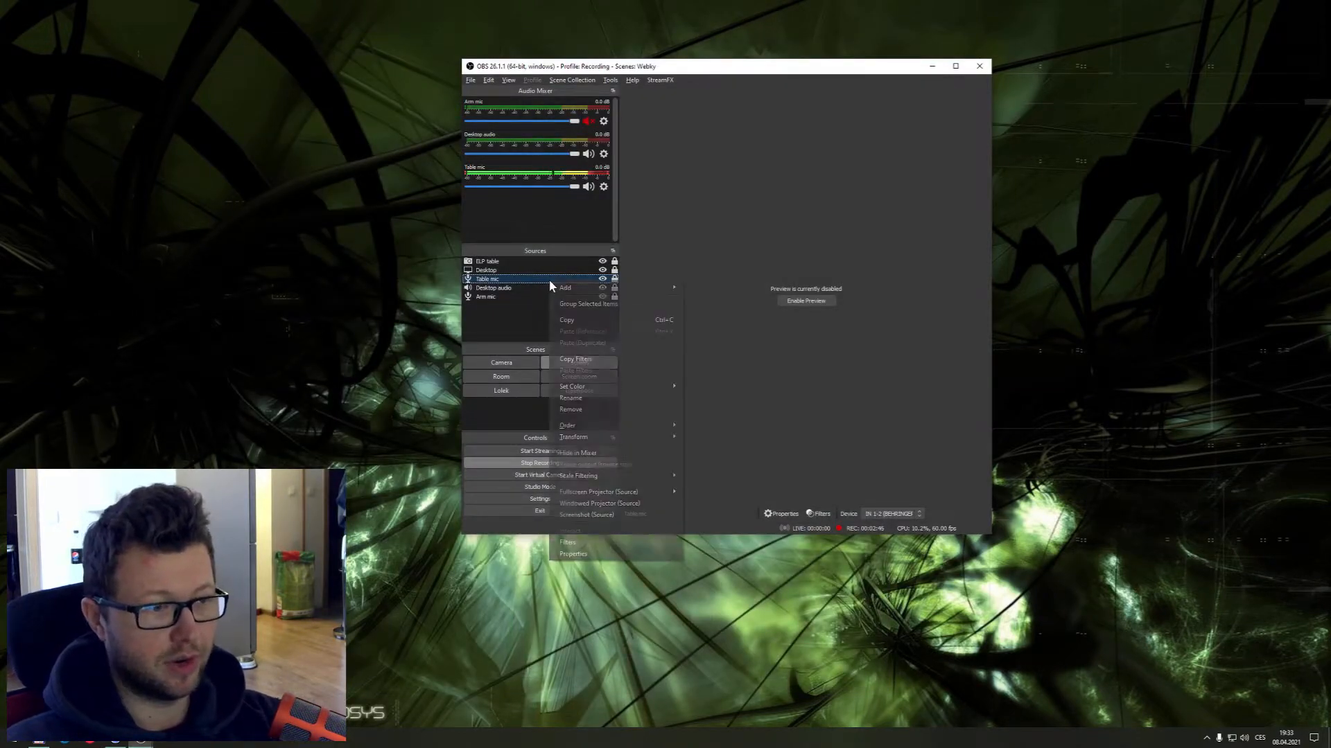
pyautogui.click(599, 545)
# Add a VST 2.x Plug-in filter with its default name to the Table mic
pyautogui.click(514, 482)
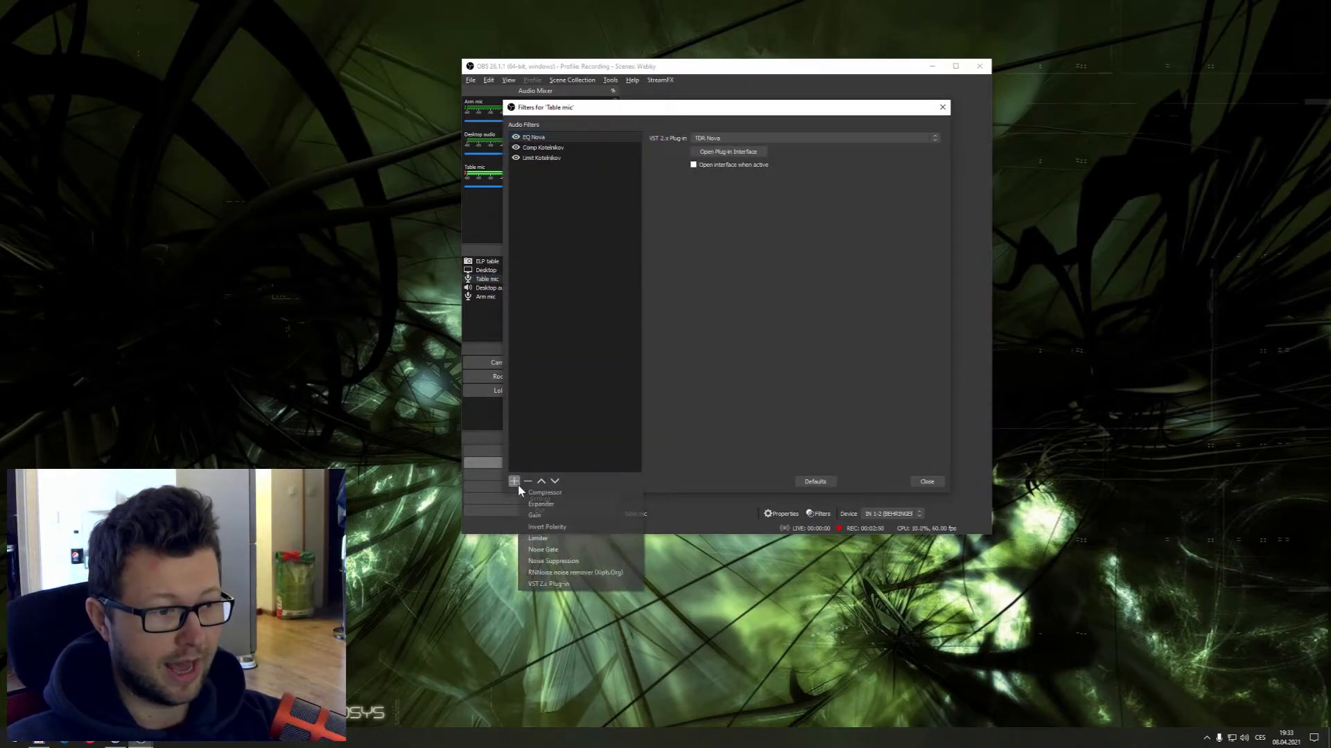
pyautogui.click(548, 586)
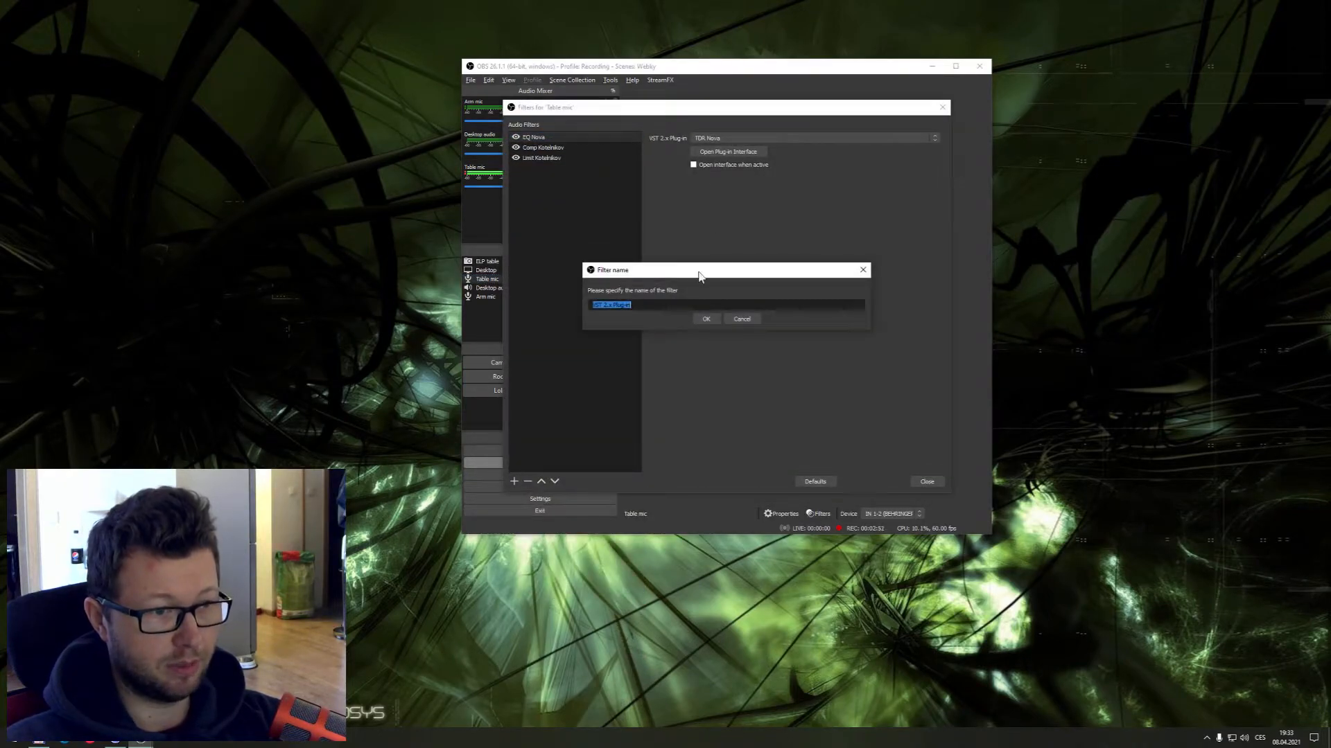
pyautogui.click(698, 319)
# Look through the new filter's list of installed VST plug-ins for the ReaPlugs and TDR entries, without choosing one
pyautogui.click(754, 137)
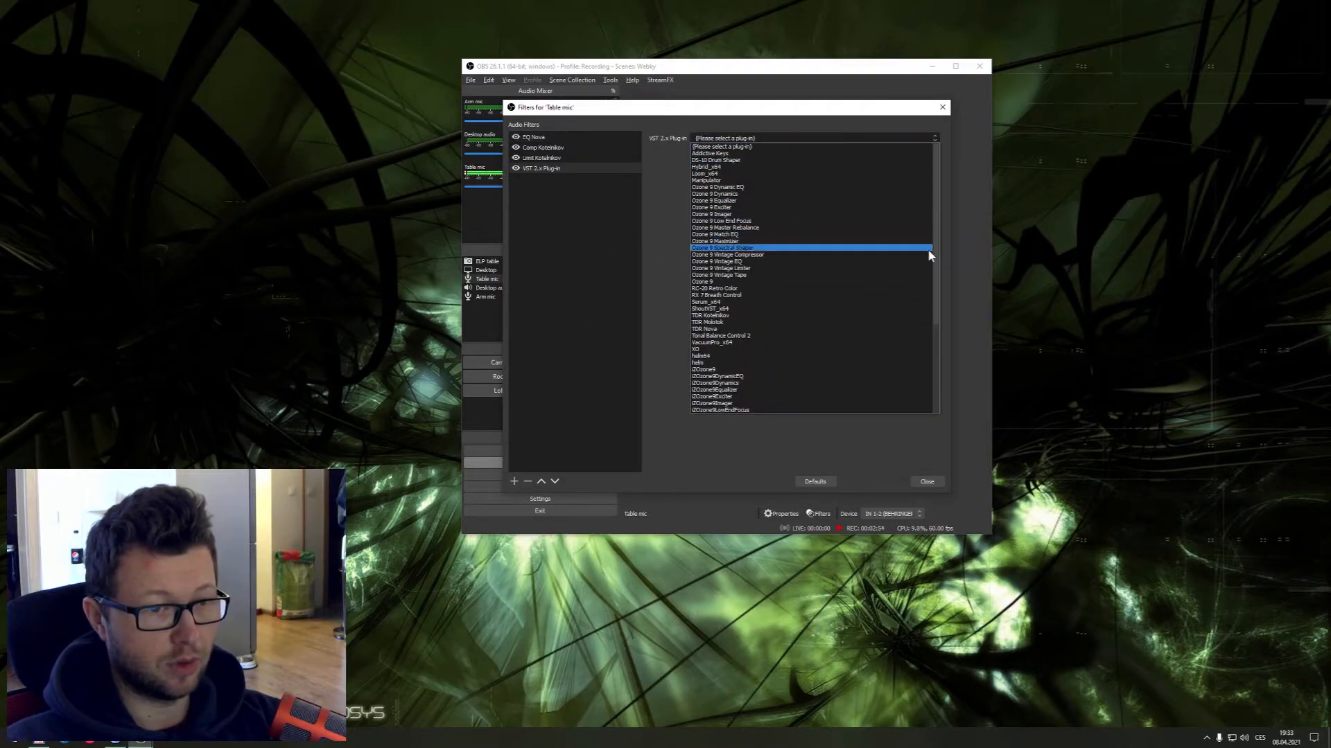
pyautogui.moveTo(935, 280); pyautogui.dragTo(914, 392)
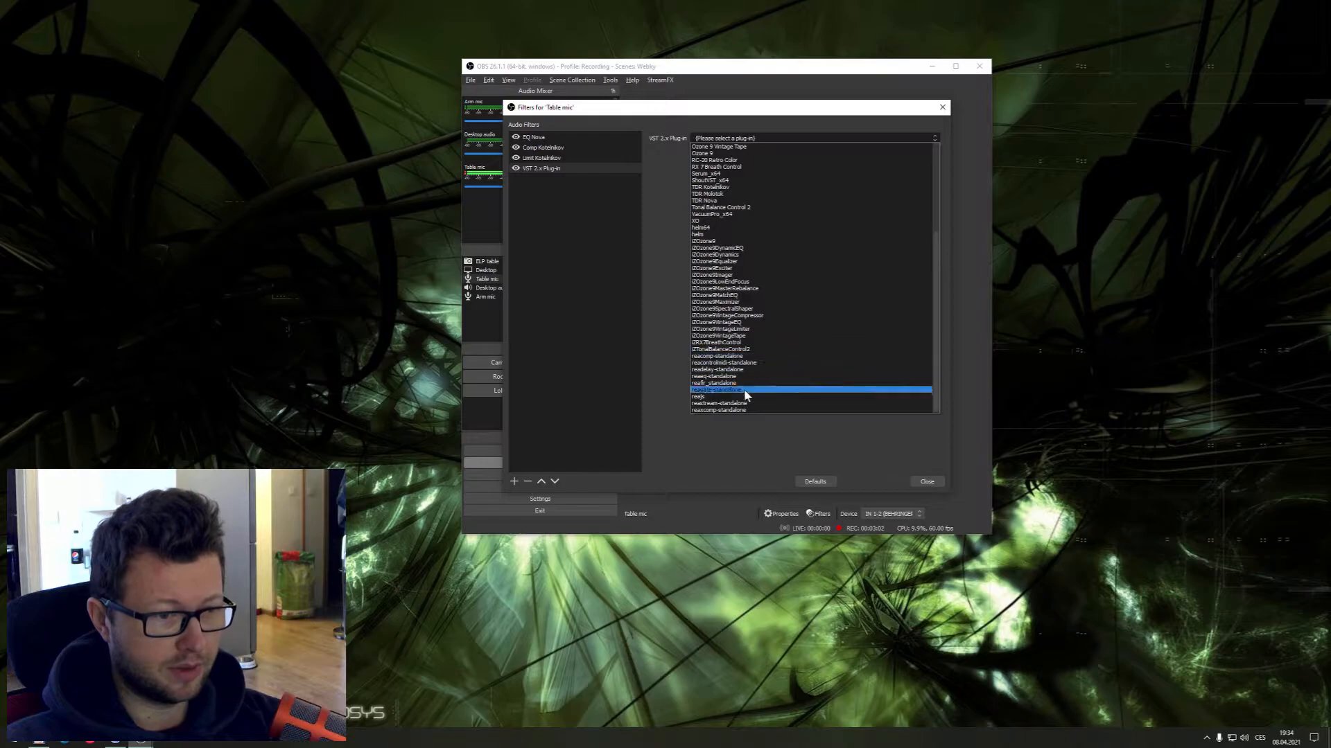
pyautogui.moveTo(937, 387); pyautogui.dragTo(933, 284)
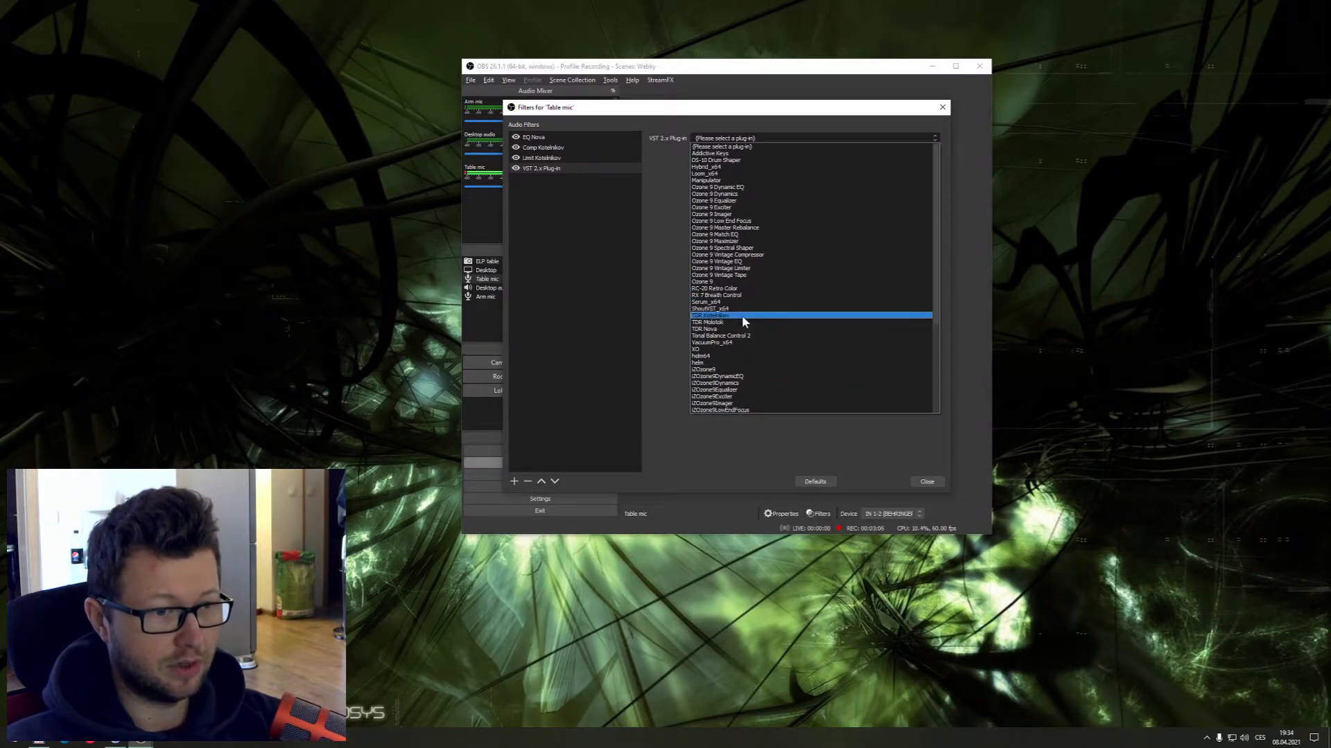
pyautogui.click(574, 270)
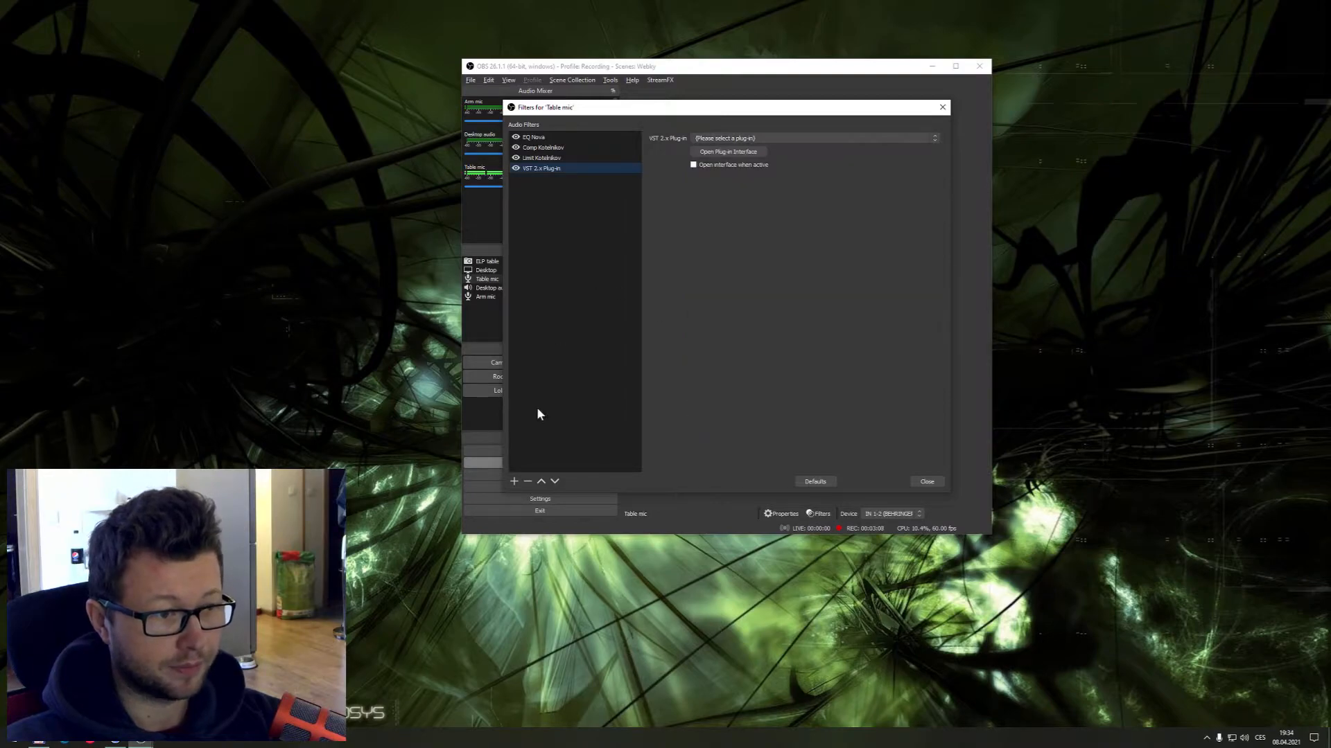
# Remove the empty VST 2.x Plug-in filter from the Table mic
pyautogui.click(527, 481)
pyautogui.click(762, 314)
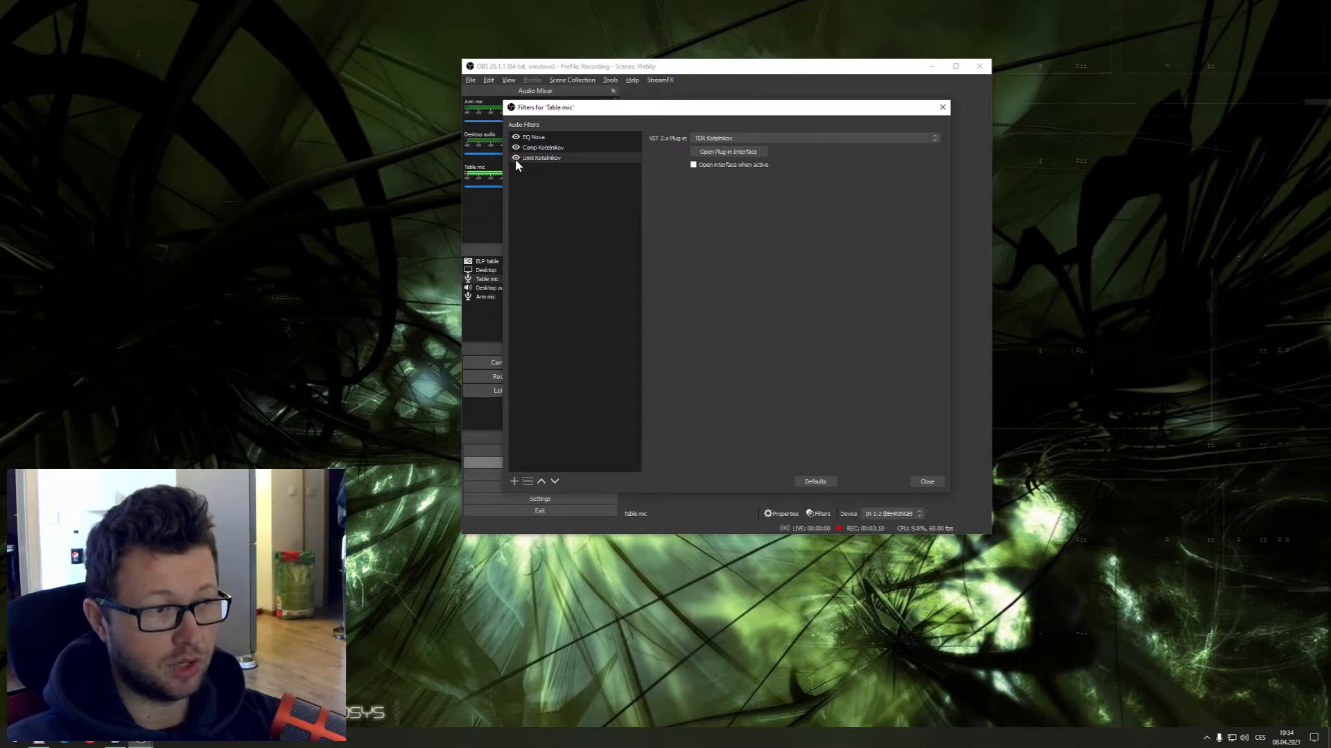
# Open the TDR Nova plug-in interface of the EQ Nova filter and place its window in clear view
pyautogui.moveTo(583, 110); pyautogui.dragTo(768, 198)
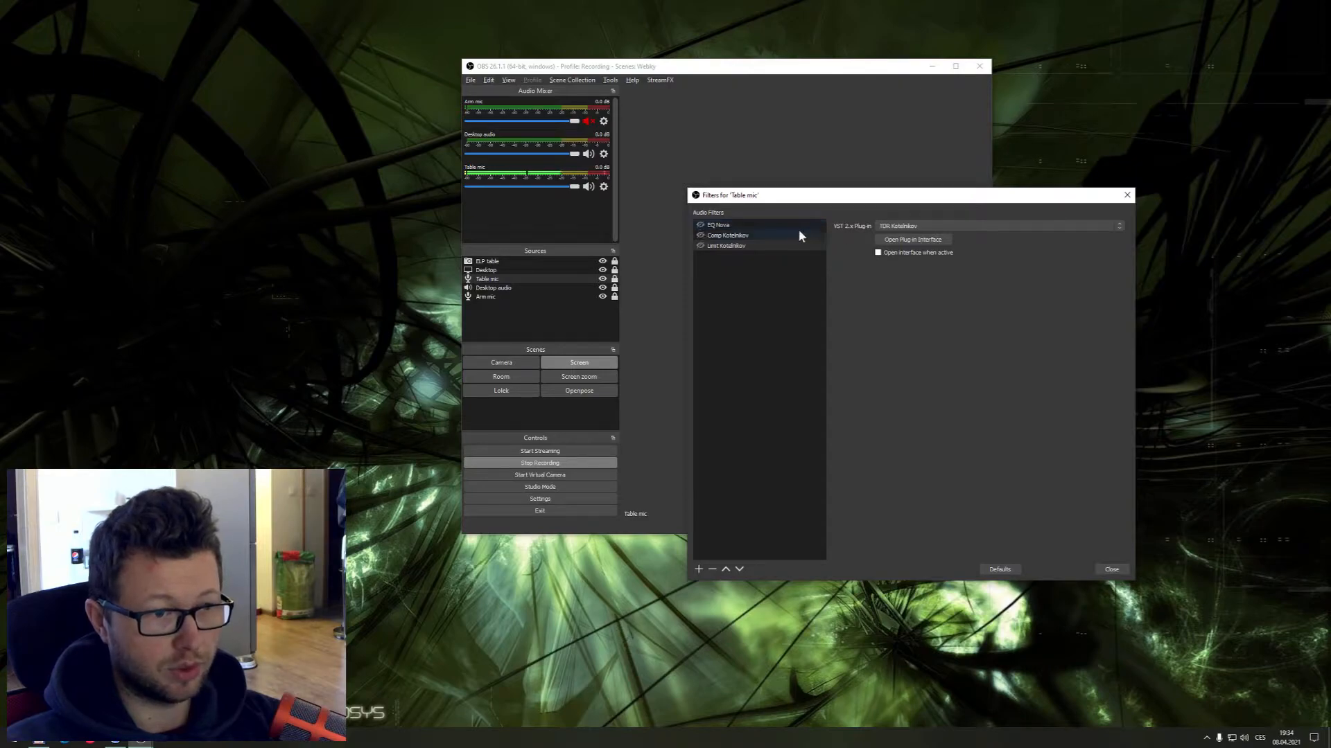
pyautogui.click(777, 225)
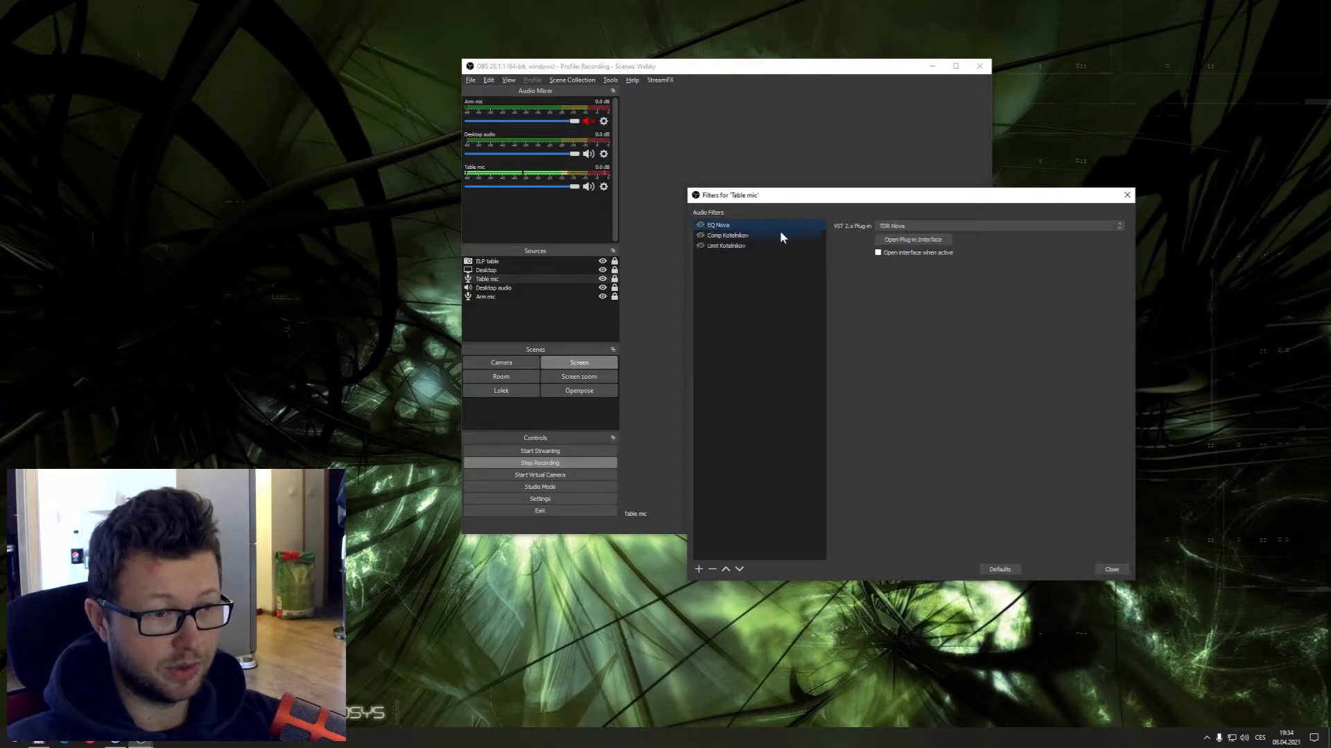
pyautogui.click(937, 240)
pyautogui.moveTo(899, 237); pyautogui.dragTo(871, 99)
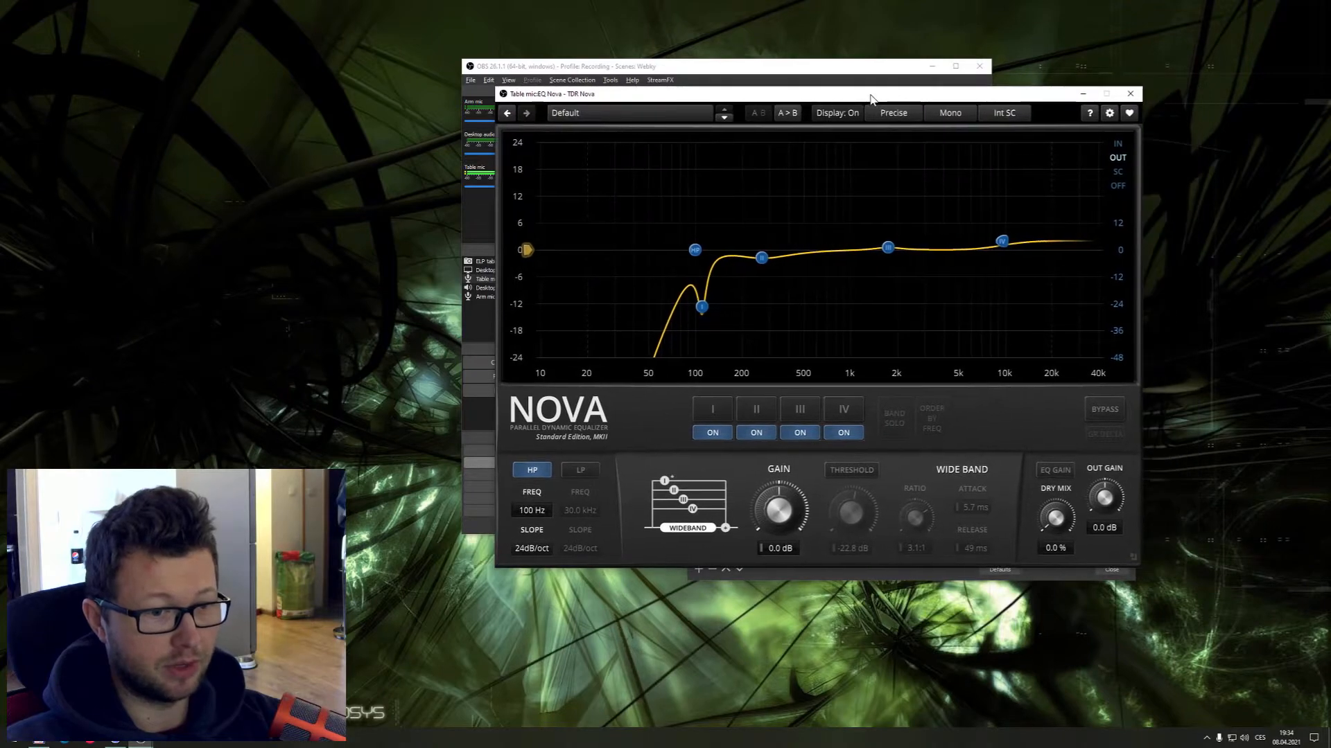
# Examine the settings of the individual EQ bands in TDR Nova, finishing with band I
pyautogui.click(755, 409)
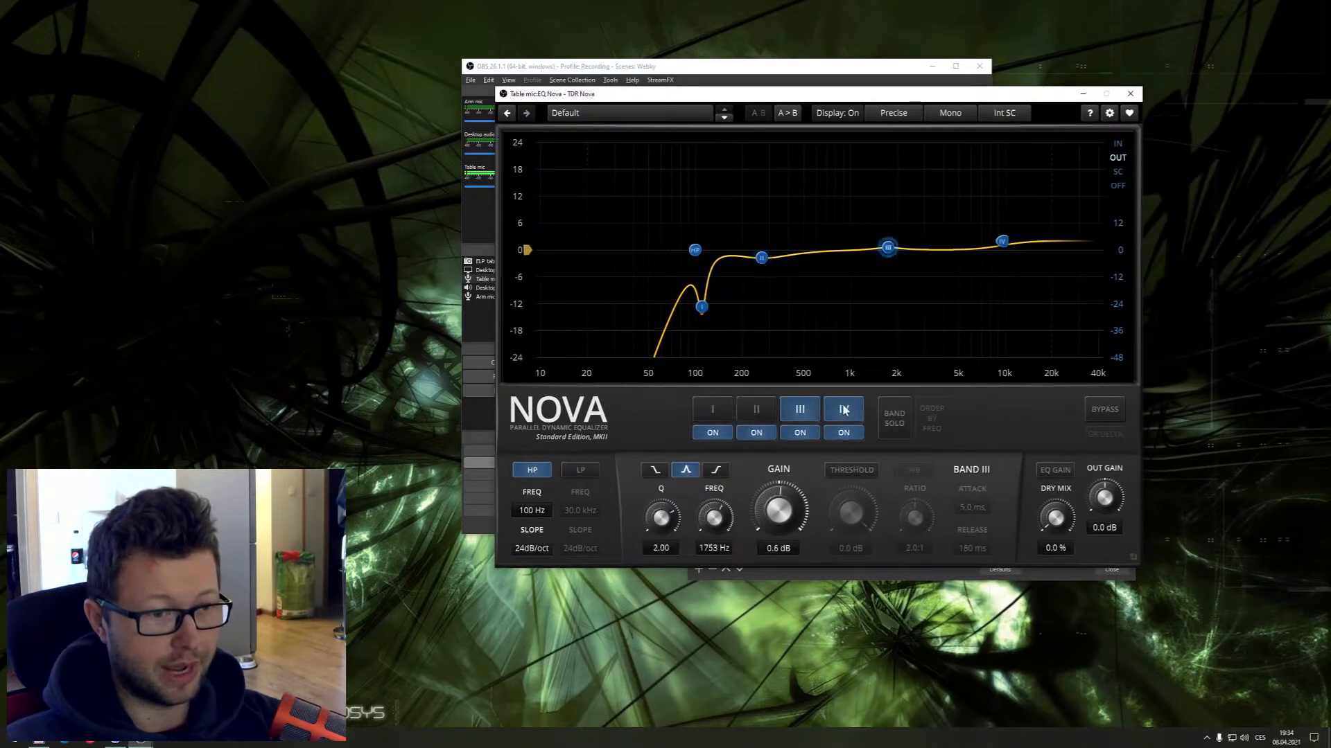
pyautogui.click(721, 412)
pyautogui.click(800, 410)
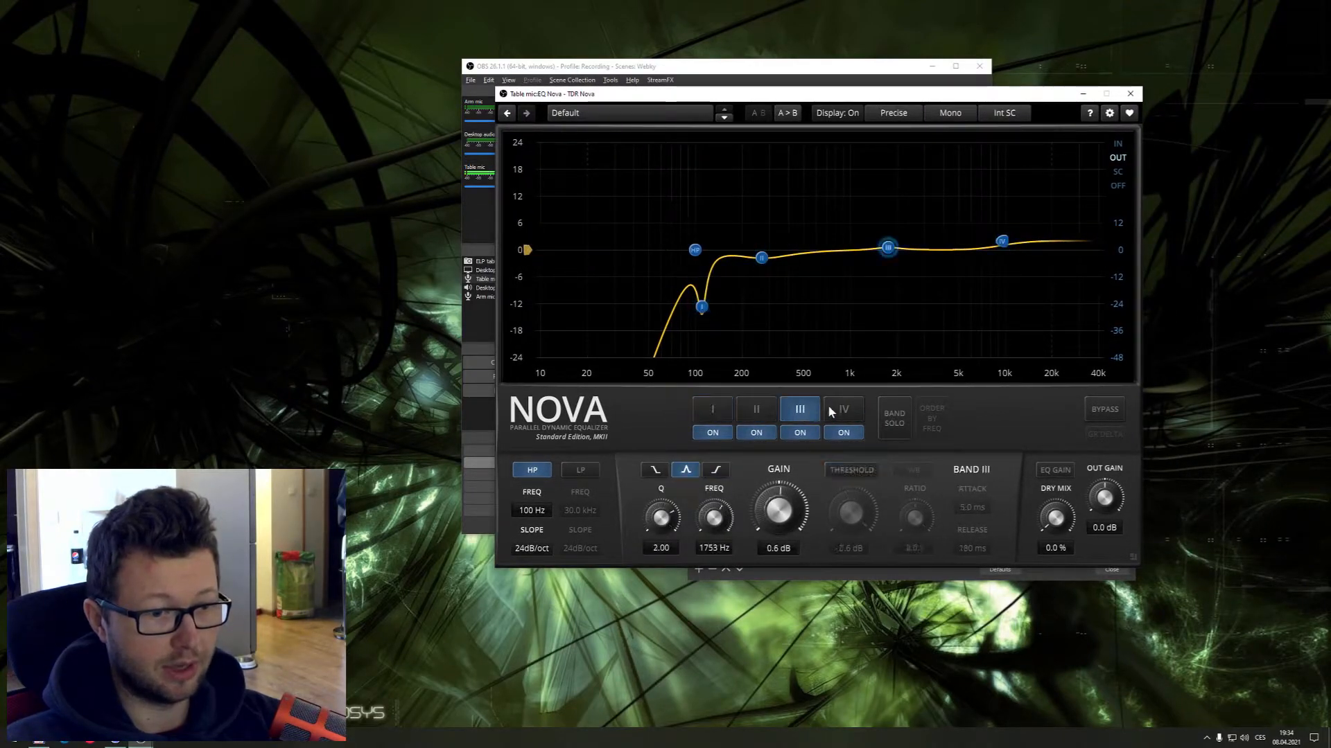
pyautogui.click(722, 410)
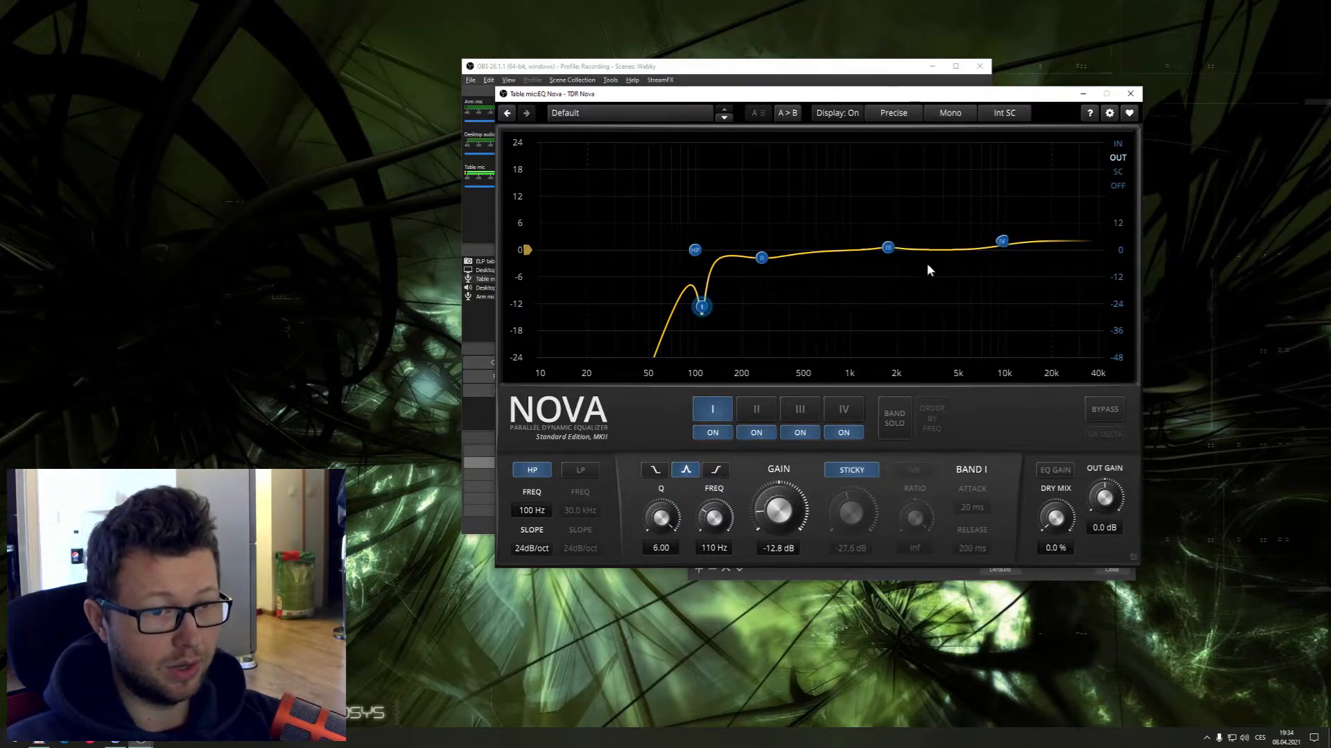
# Move the TDR Nova window aside from the OBS windows and bring it back to the middle of the desktop
pyautogui.moveTo(825, 99); pyautogui.dragTo(844, 151)
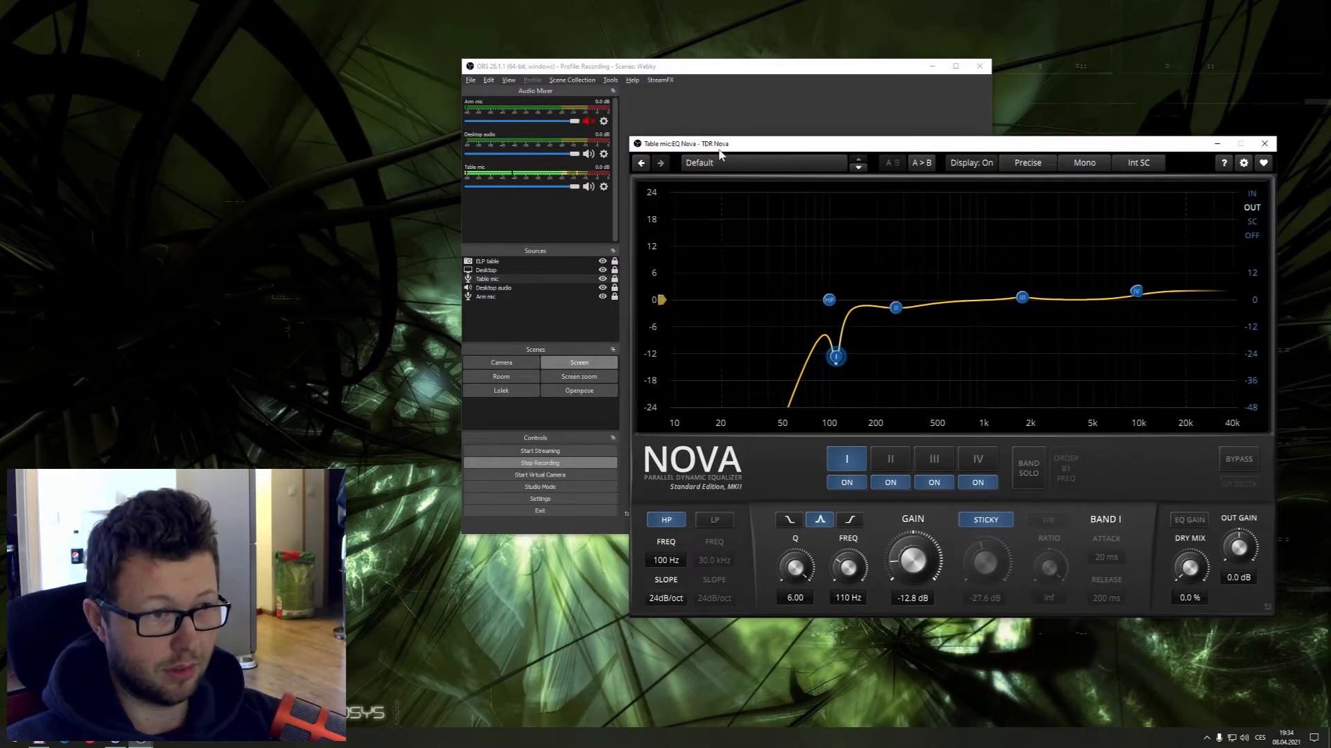
pyautogui.moveTo(720, 155); pyautogui.dragTo(831, 145)
pyautogui.click(700, 225)
pyautogui.moveTo(1026, 135); pyautogui.dragTo(757, 125)
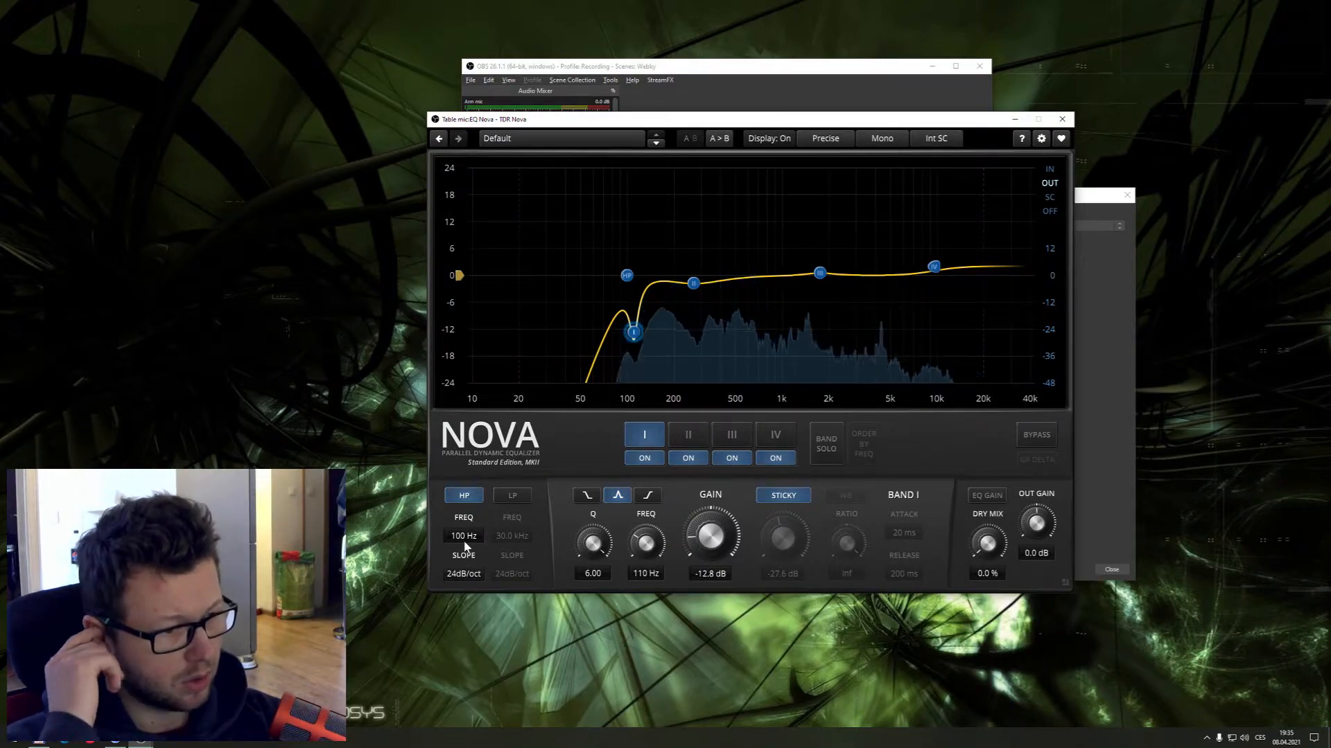
# Try a 6dB/oct slope on the high-pass filter and compare the input and output spectra
pyautogui.click(473, 578)
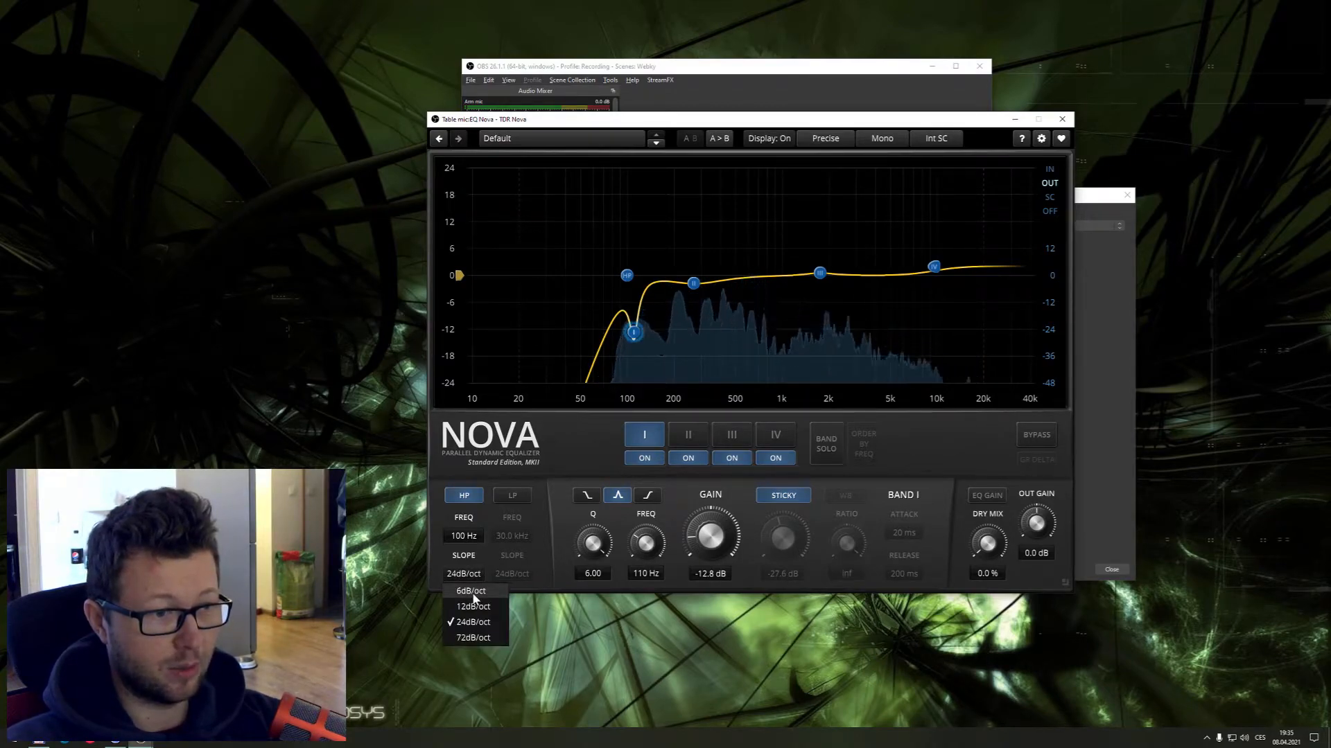
pyautogui.click(472, 591)
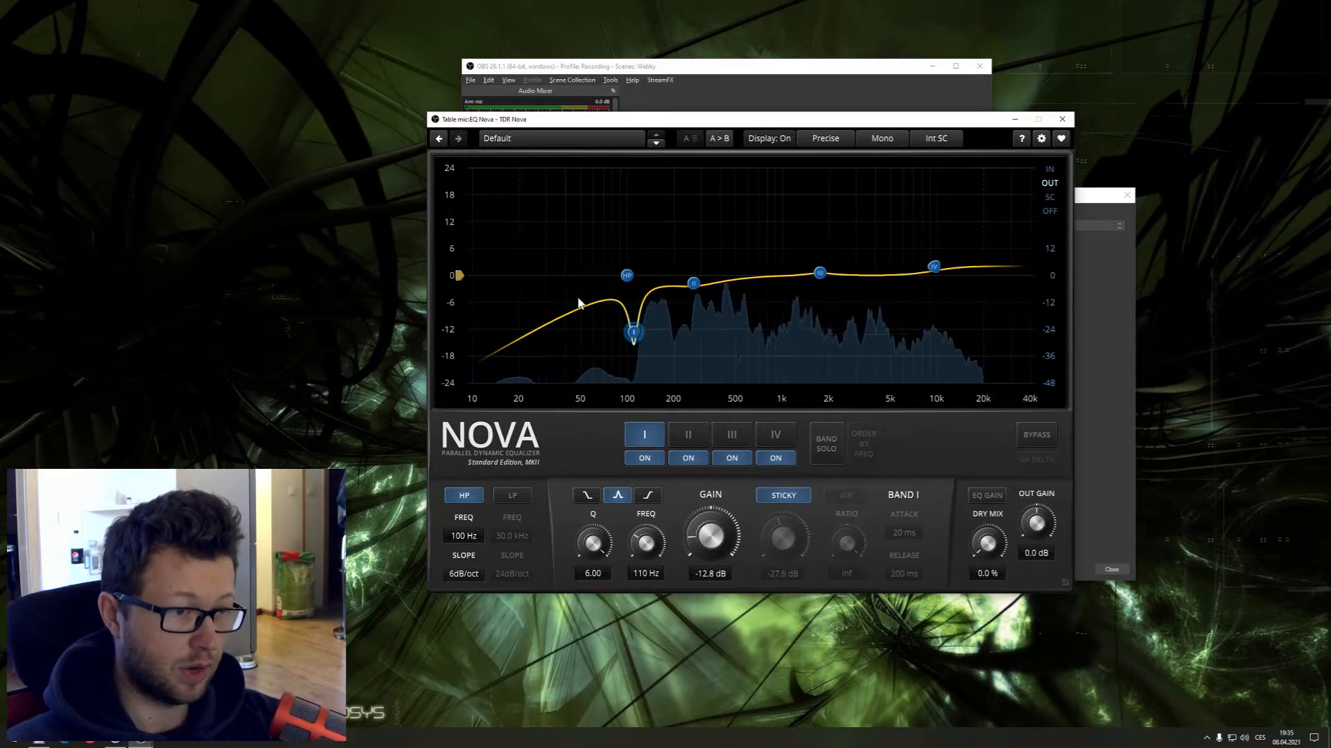
pyautogui.click(1050, 169)
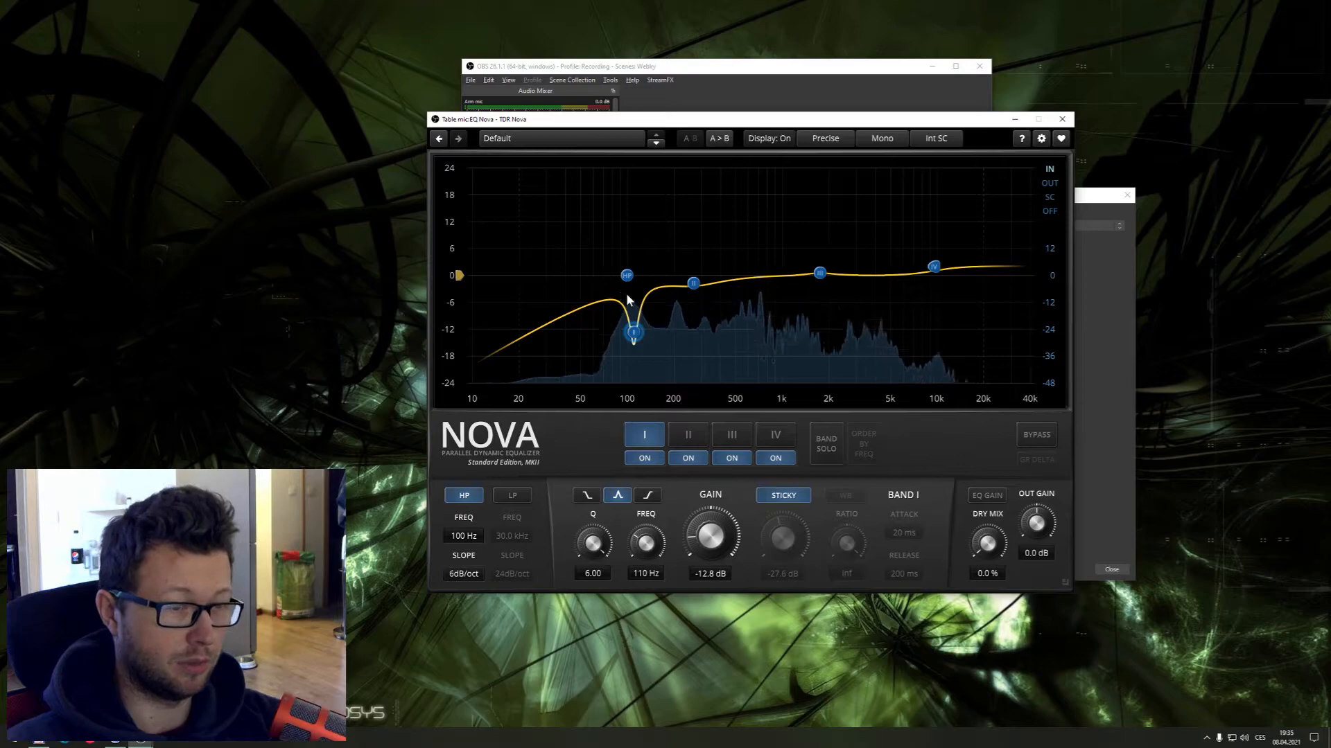
pyautogui.click(1049, 183)
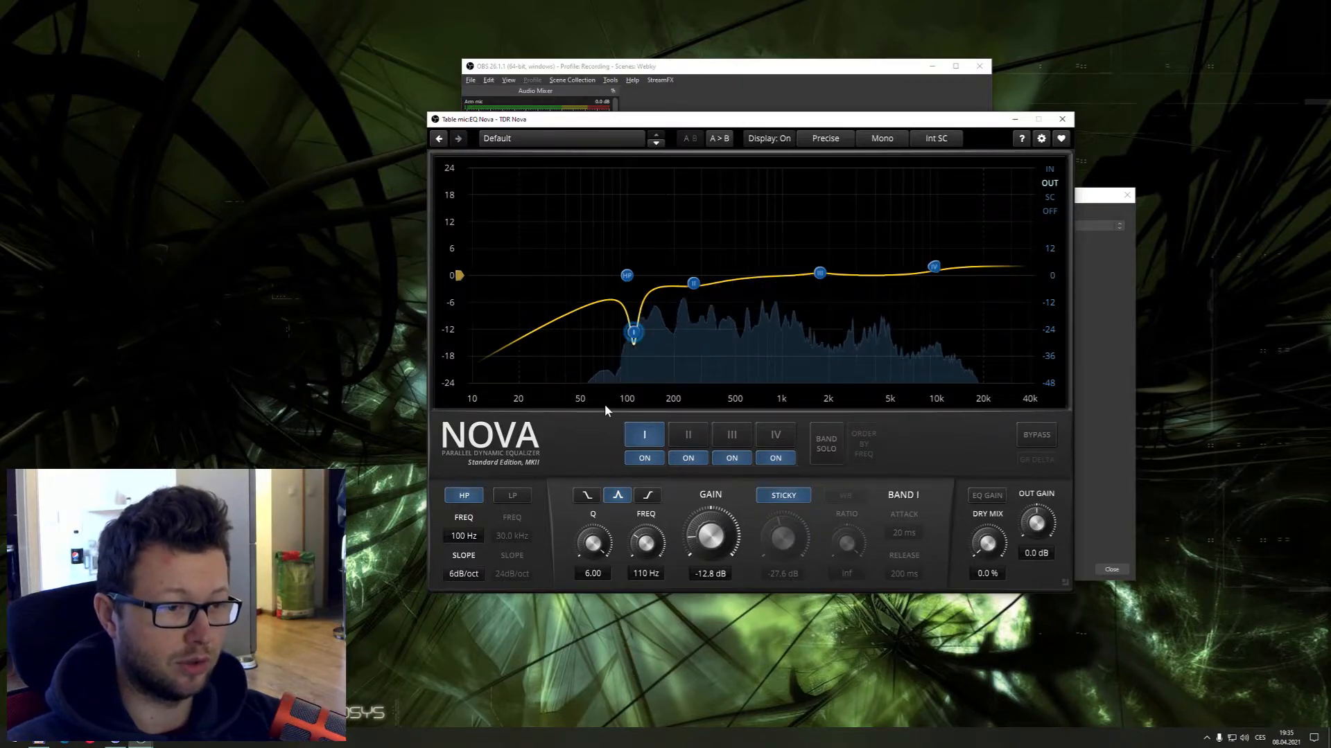
# Try a 72dB/oct slope on the high-pass filter and check the input spectrum against the output spectrum
pyautogui.click(463, 575)
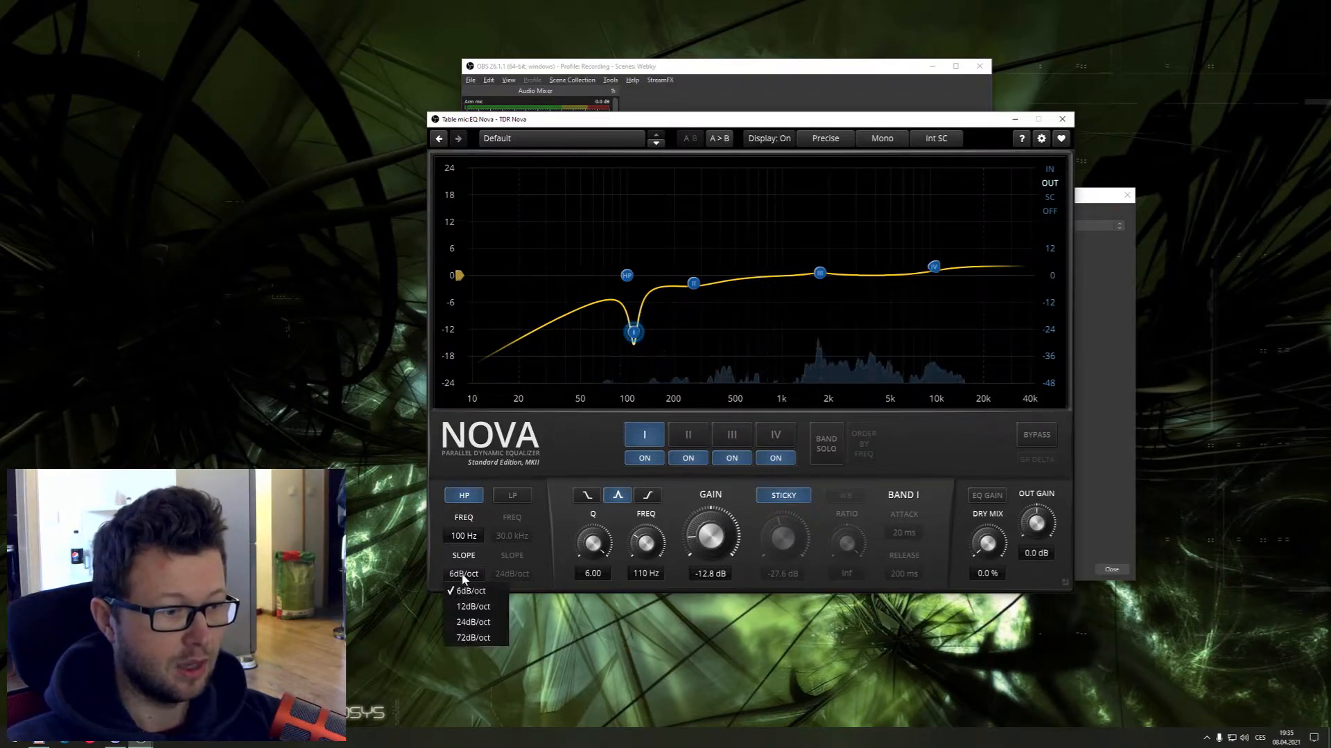
pyautogui.click(483, 636)
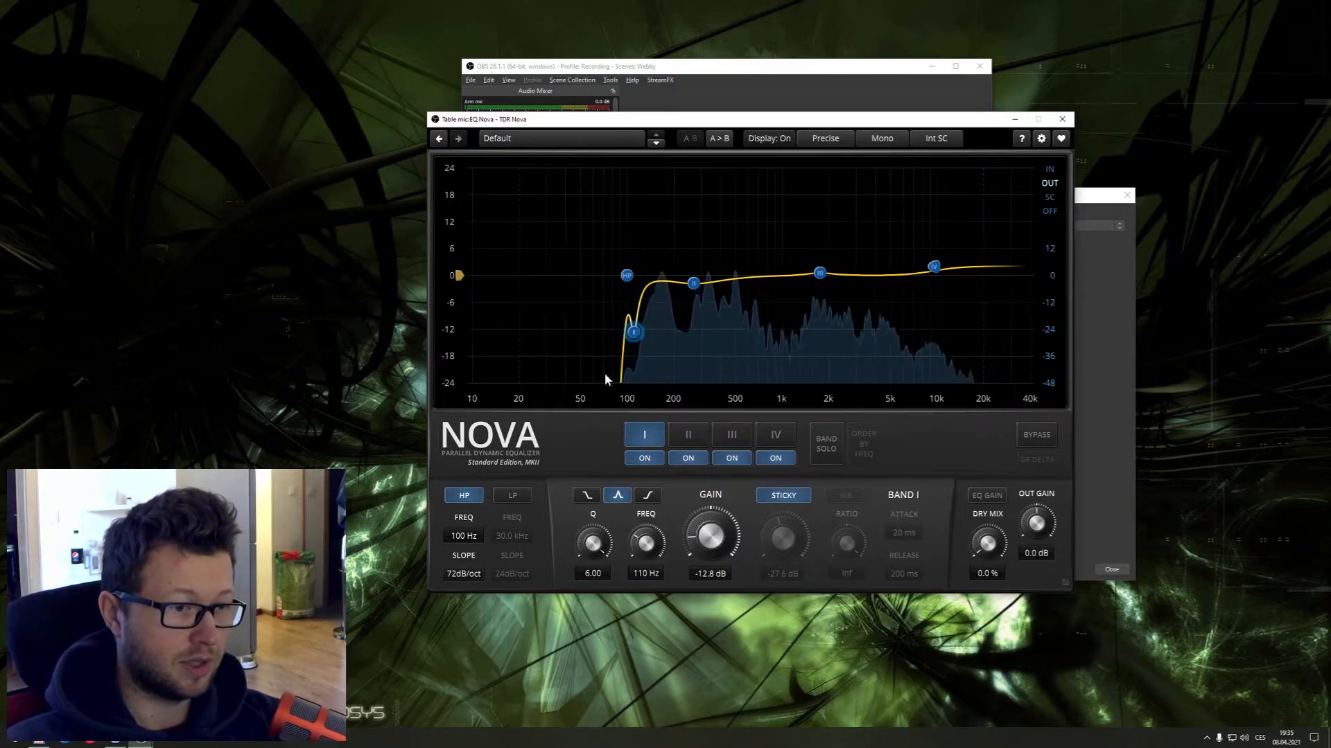
pyautogui.click(1049, 172)
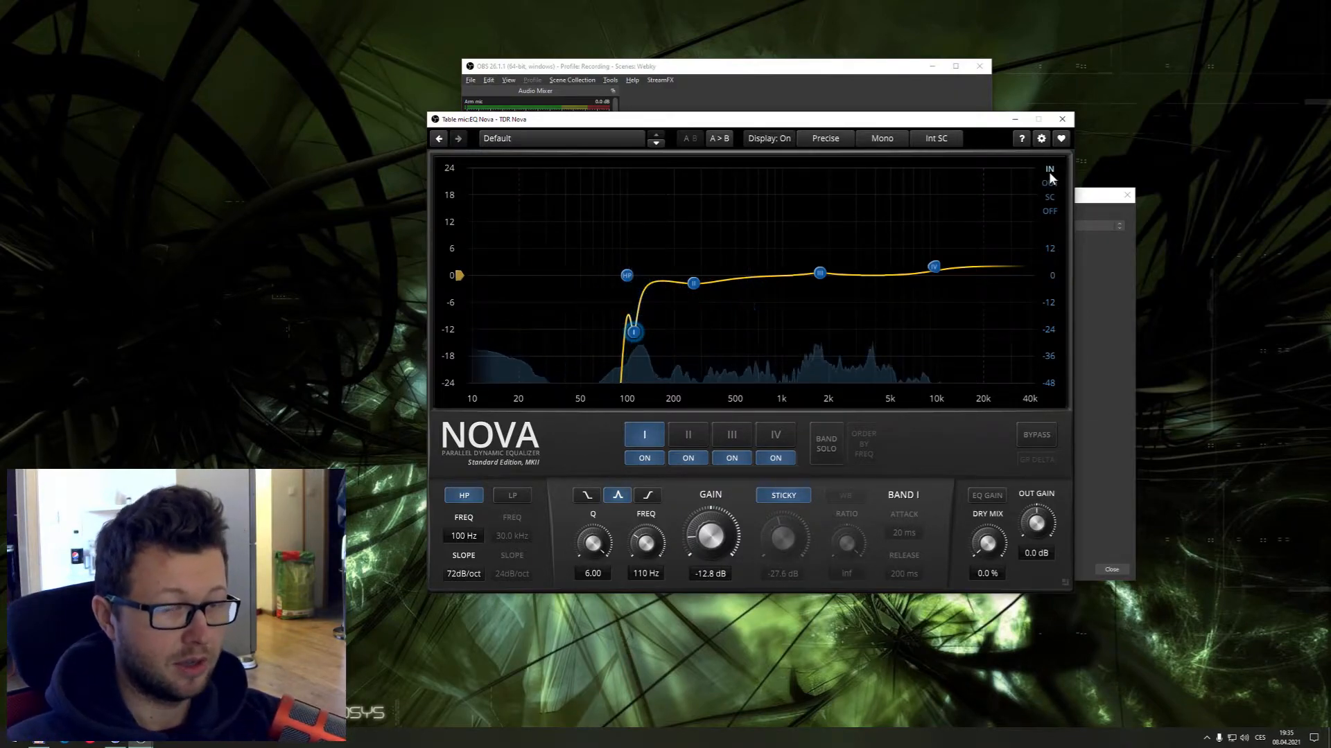
pyautogui.click(1050, 184)
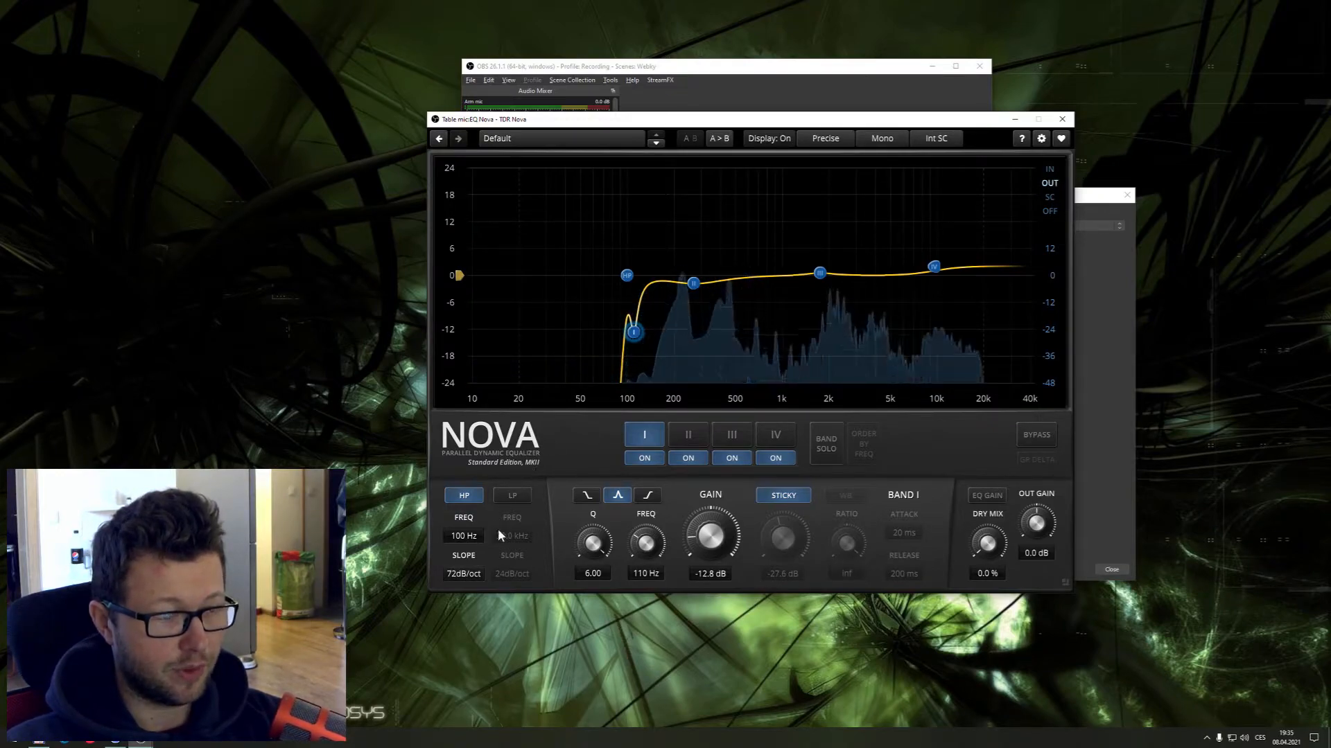
# Switch the high-pass slope to 24dB/oct and back to 72dB/oct to compare how steeply each one cuts
pyautogui.click(465, 573)
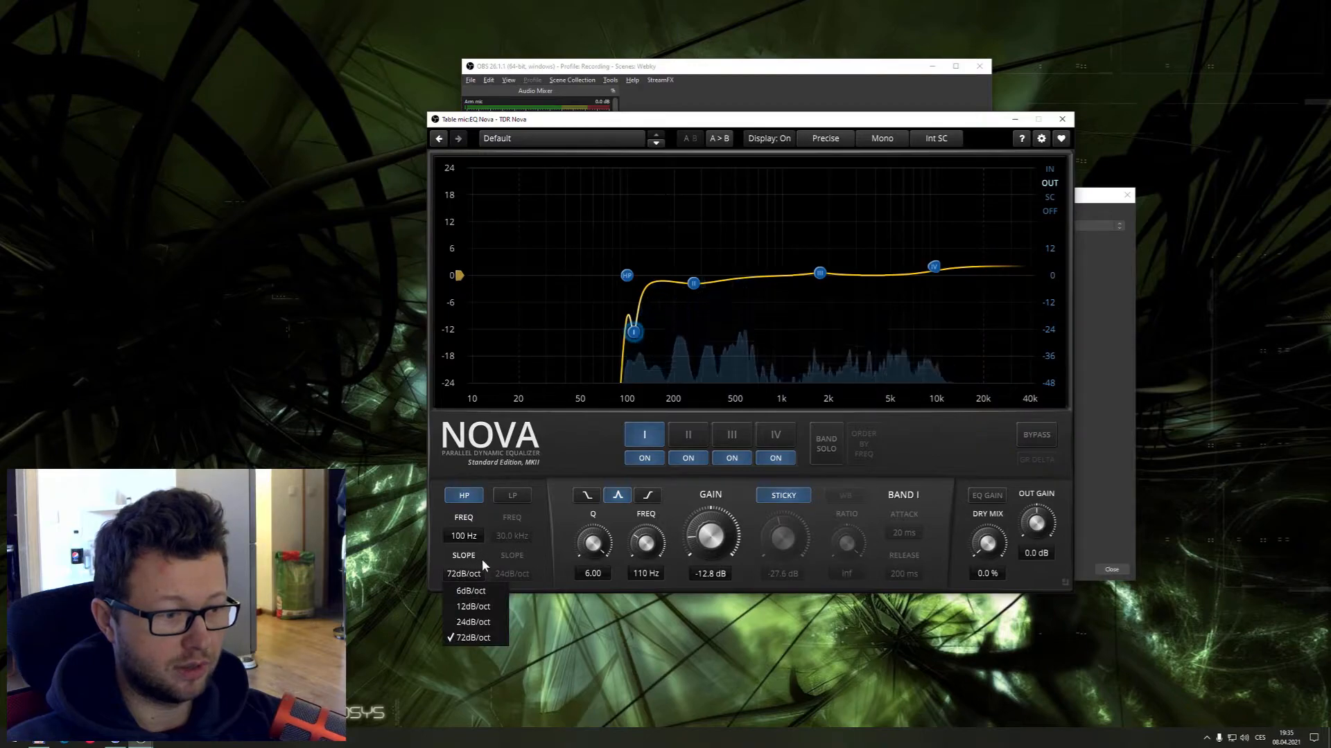
pyautogui.click(485, 621)
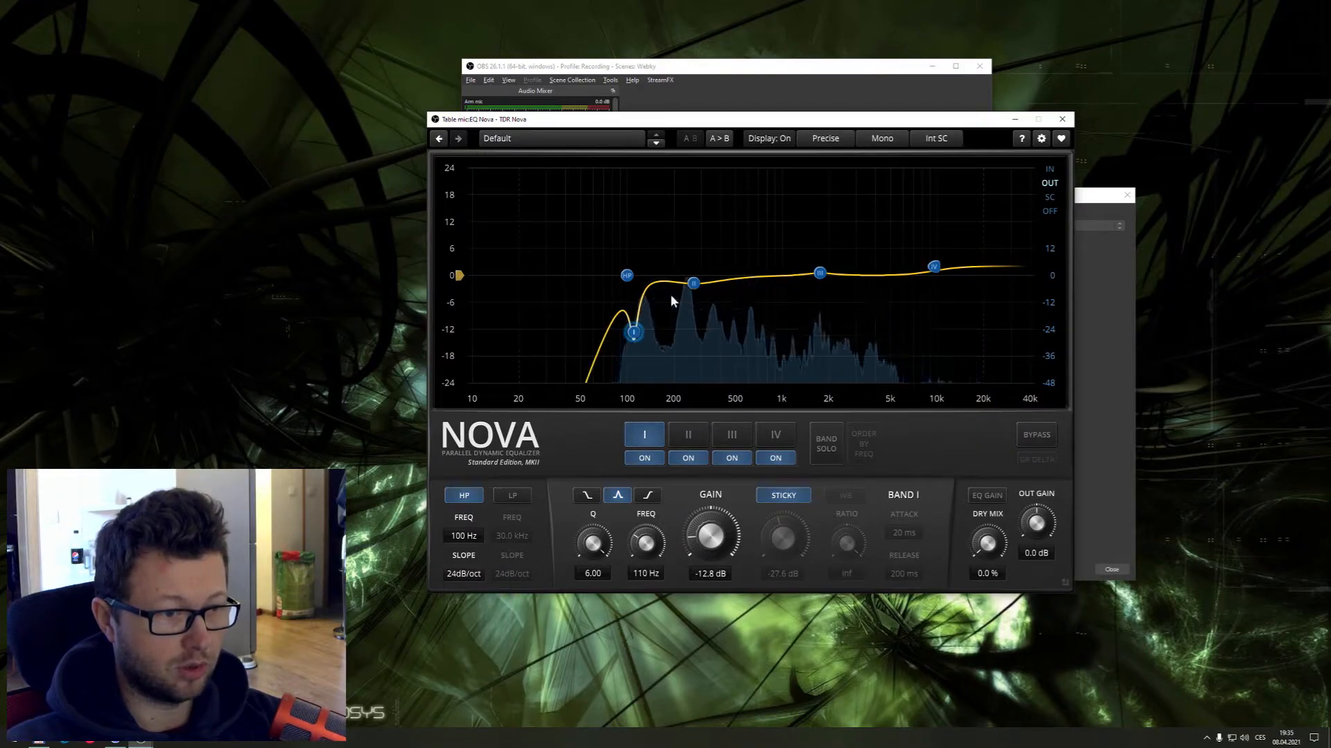
pyautogui.click(476, 573)
pyautogui.click(471, 617)
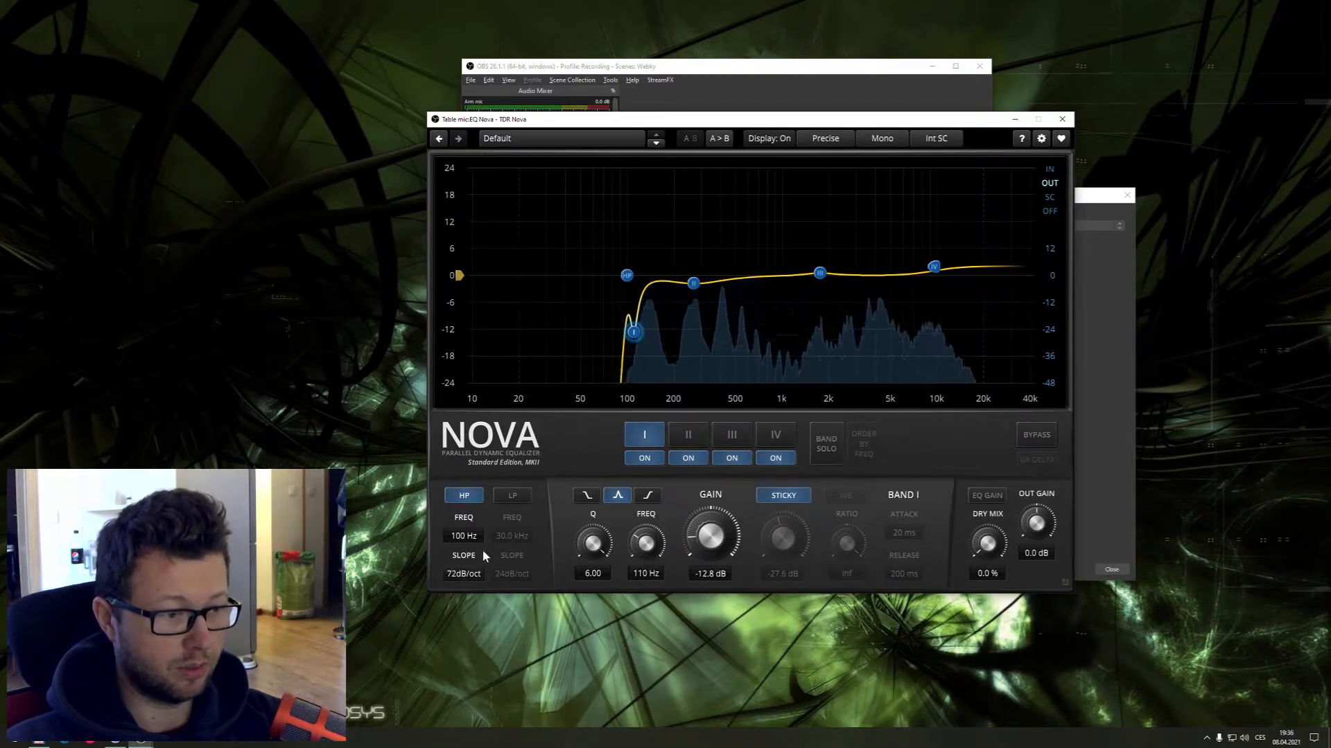
# Try a 212 Hz high-pass frequency before restoring 100 Hz with a 24dB/oct slope, and switch the low-pass filter on and off
pyautogui.moveTo(466, 526); pyautogui.dragTo(466, 472)
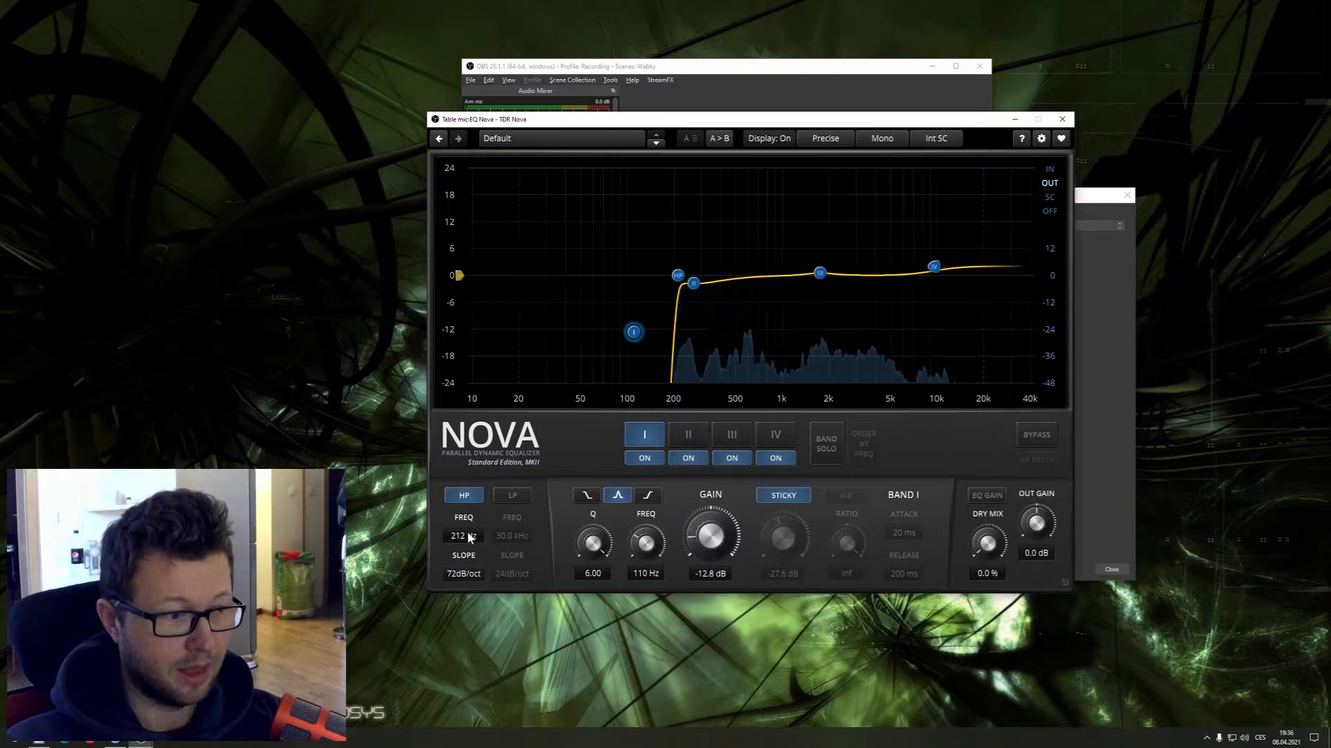
pyautogui.write('100')
pyautogui.press('Return')
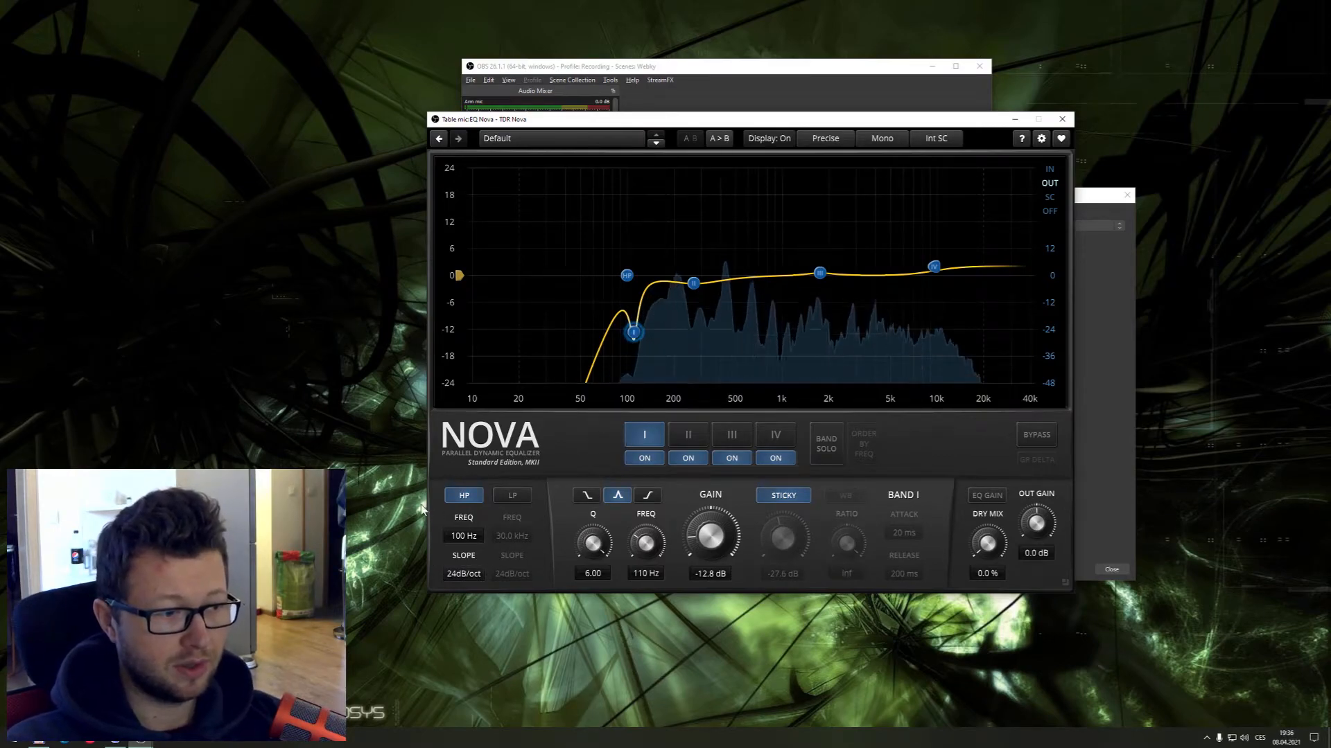
pyautogui.click(524, 495)
pyautogui.click(525, 497)
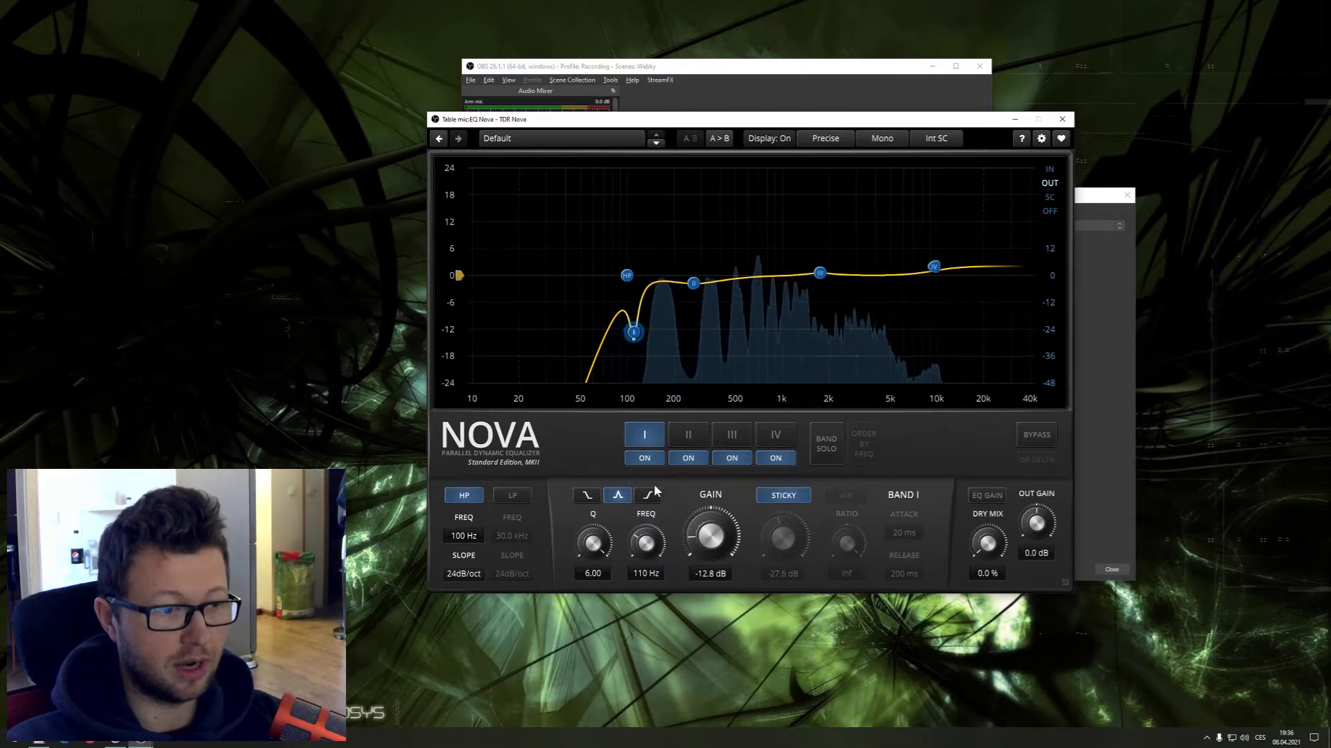
# Look through the settings of bands II, III and IV, returning to band I
pyautogui.click(684, 438)
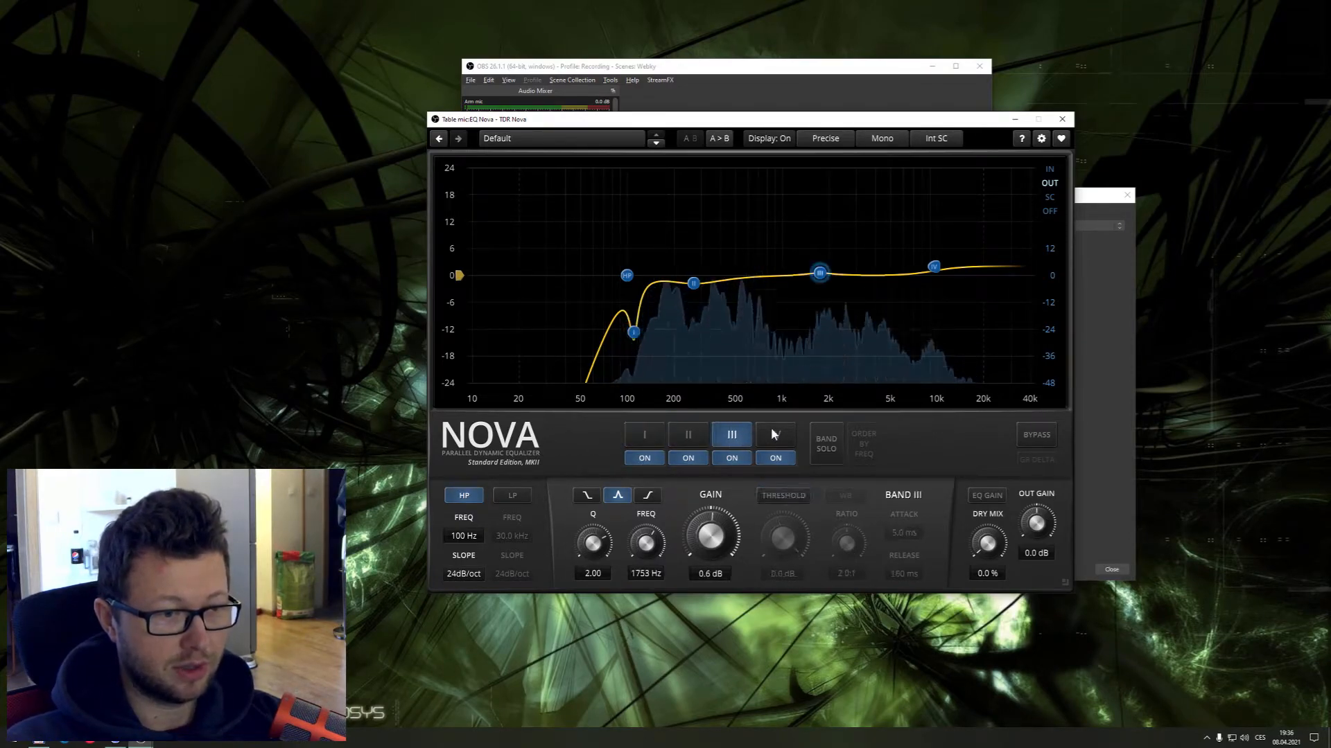
pyautogui.click(727, 438)
pyautogui.click(651, 436)
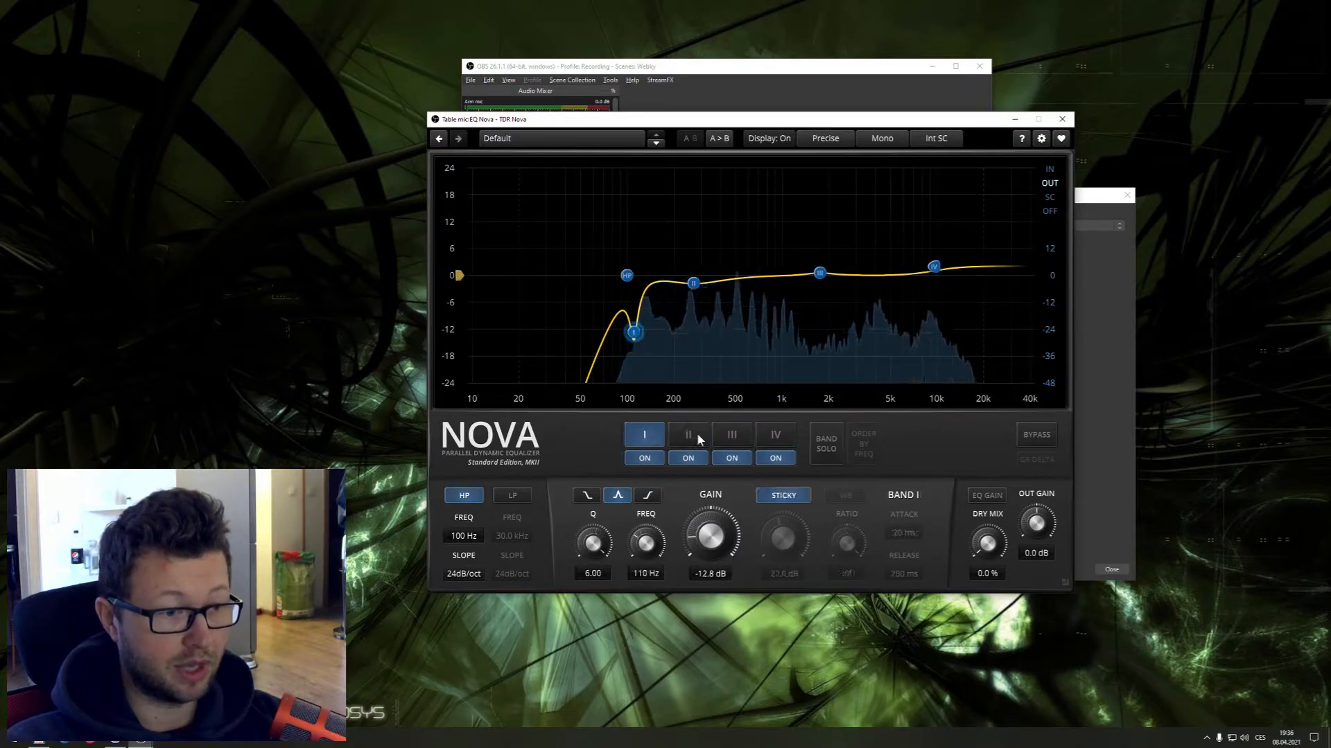
pyautogui.click(697, 434)
pyautogui.click(763, 436)
pyautogui.click(634, 433)
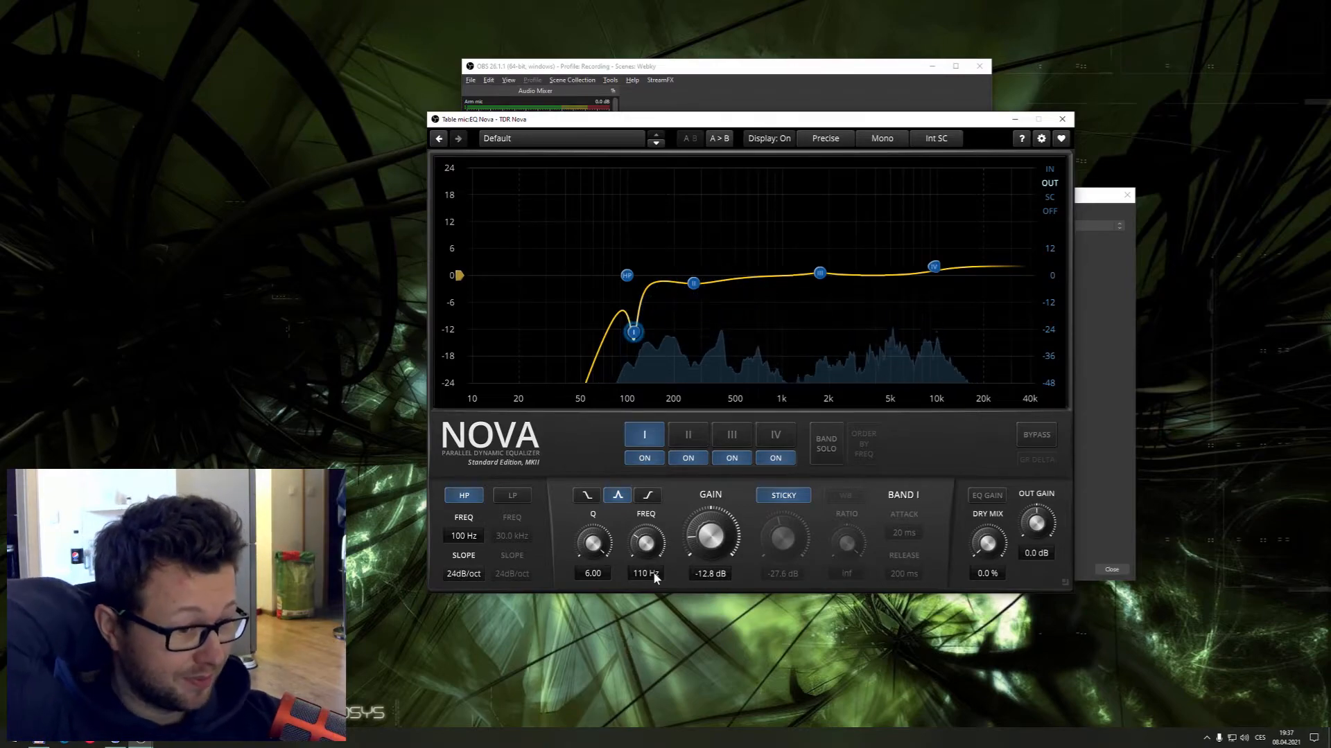
# Turn band I off and on twice to compare the sound with and without its cut
pyautogui.click(650, 456)
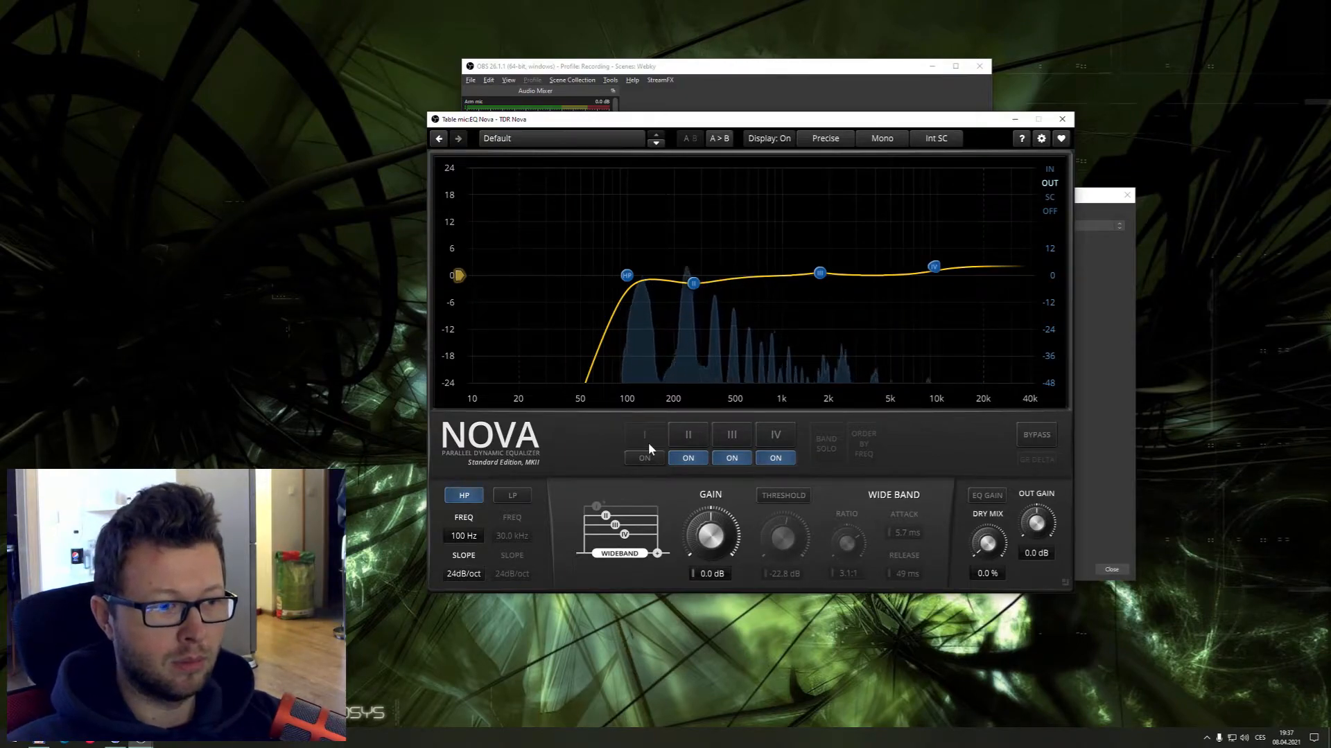
pyautogui.click(642, 459)
pyautogui.click(641, 459)
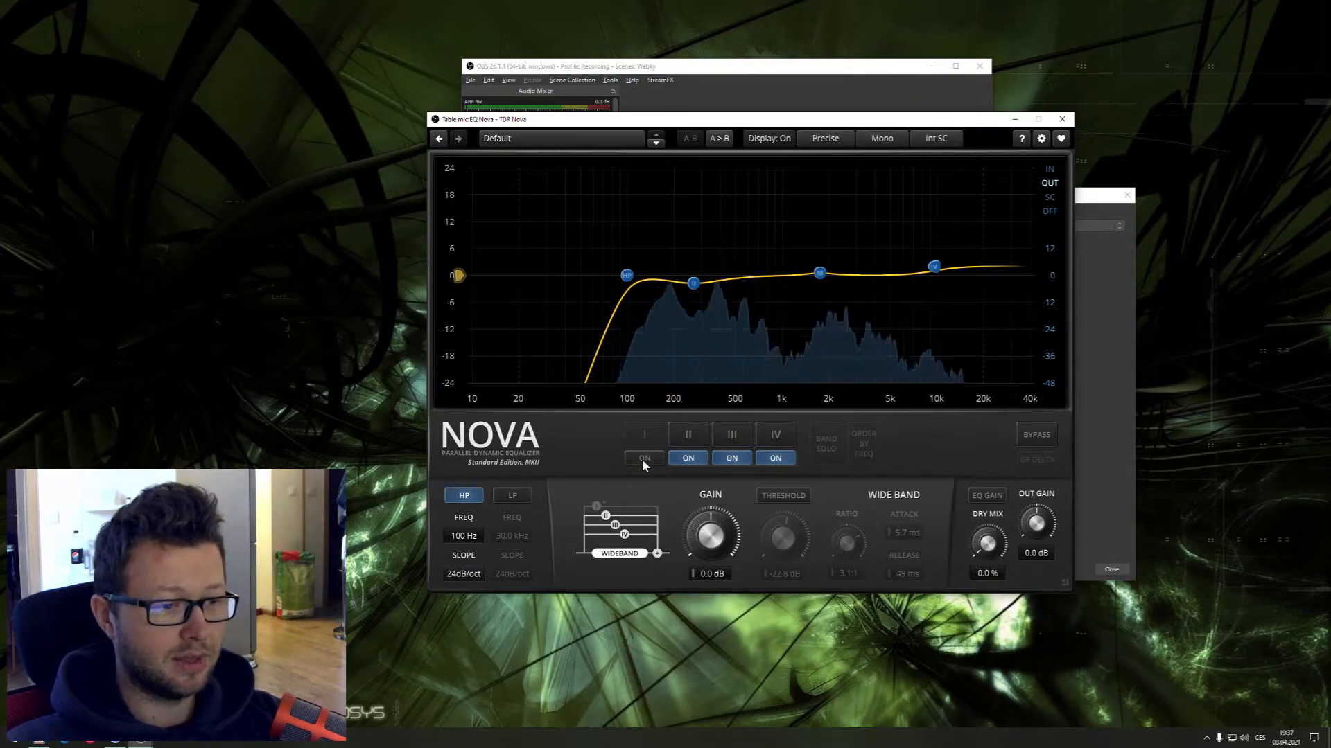
pyautogui.click(642, 458)
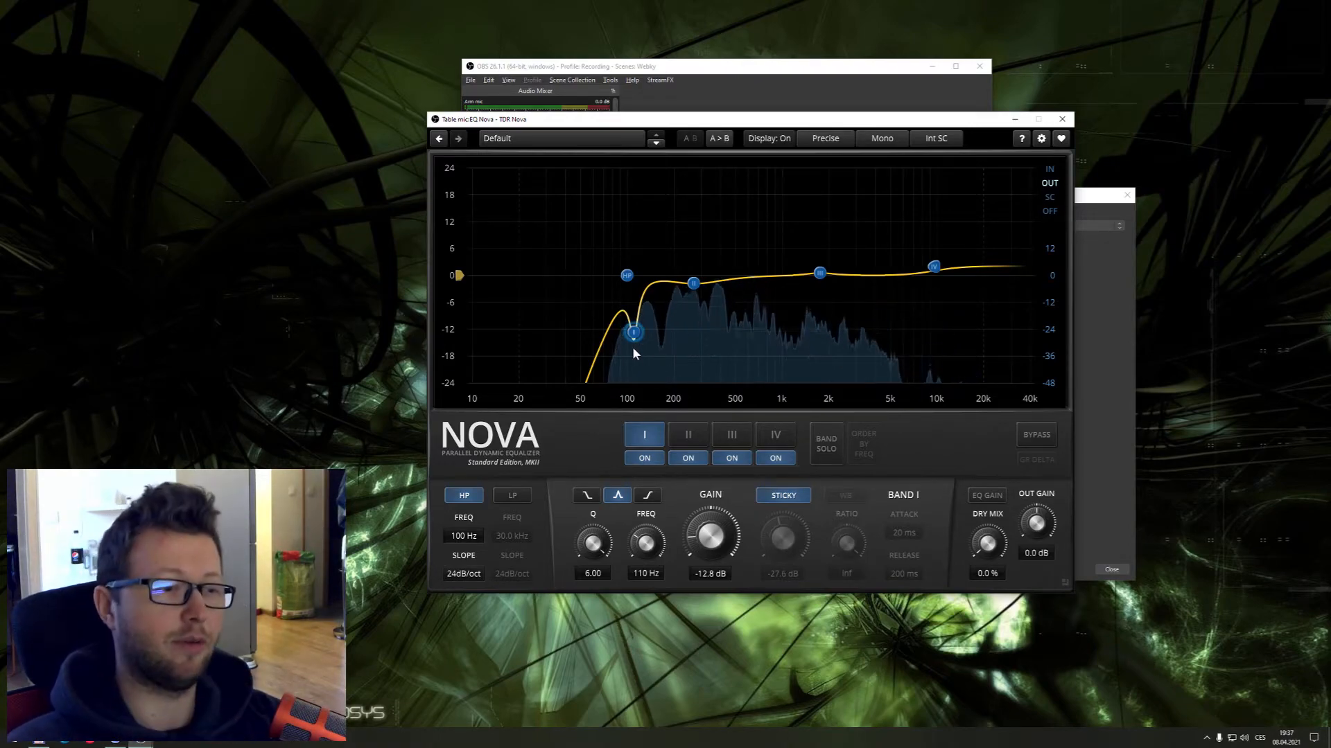
# Shift band II's frequency slightly upward and set it back to 268 Hz
pyautogui.click(690, 437)
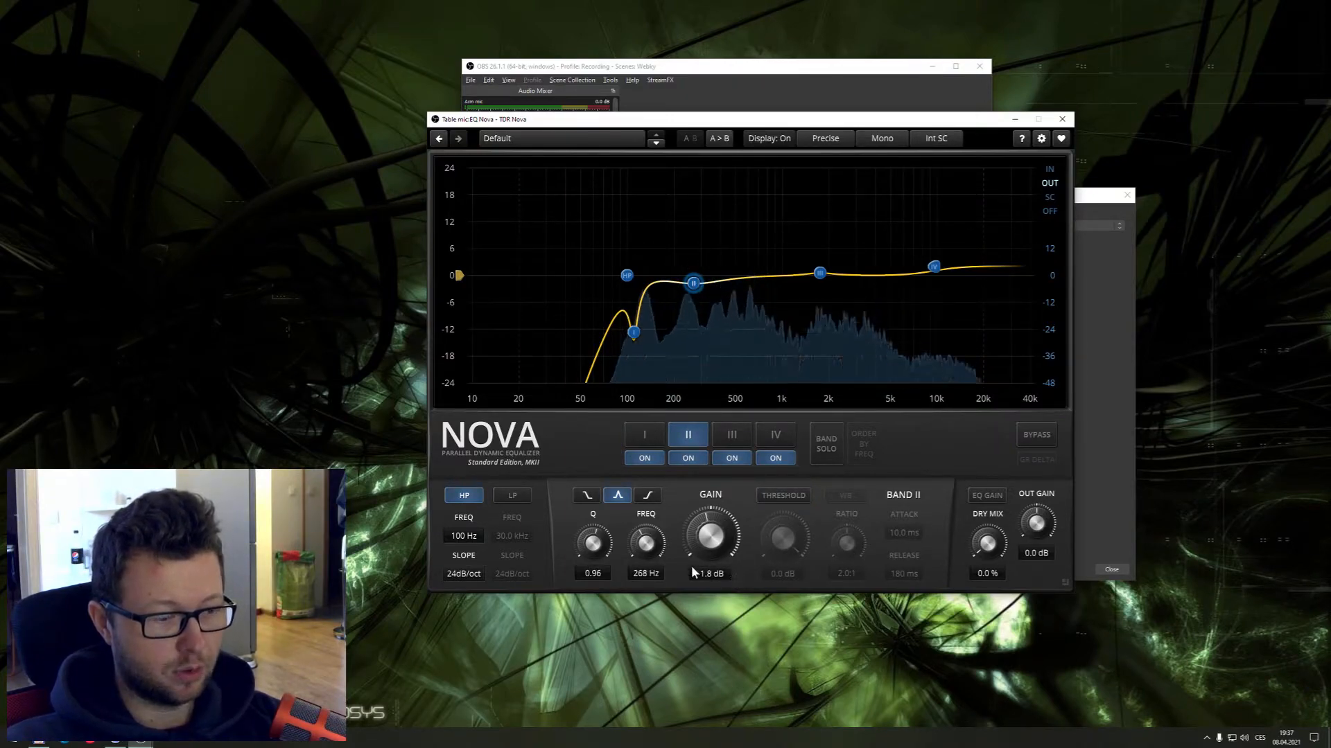
pyautogui.moveTo(646, 543); pyautogui.dragTo(646, 540)
pyautogui.doubleClick(653, 573)
pyautogui.write('268')
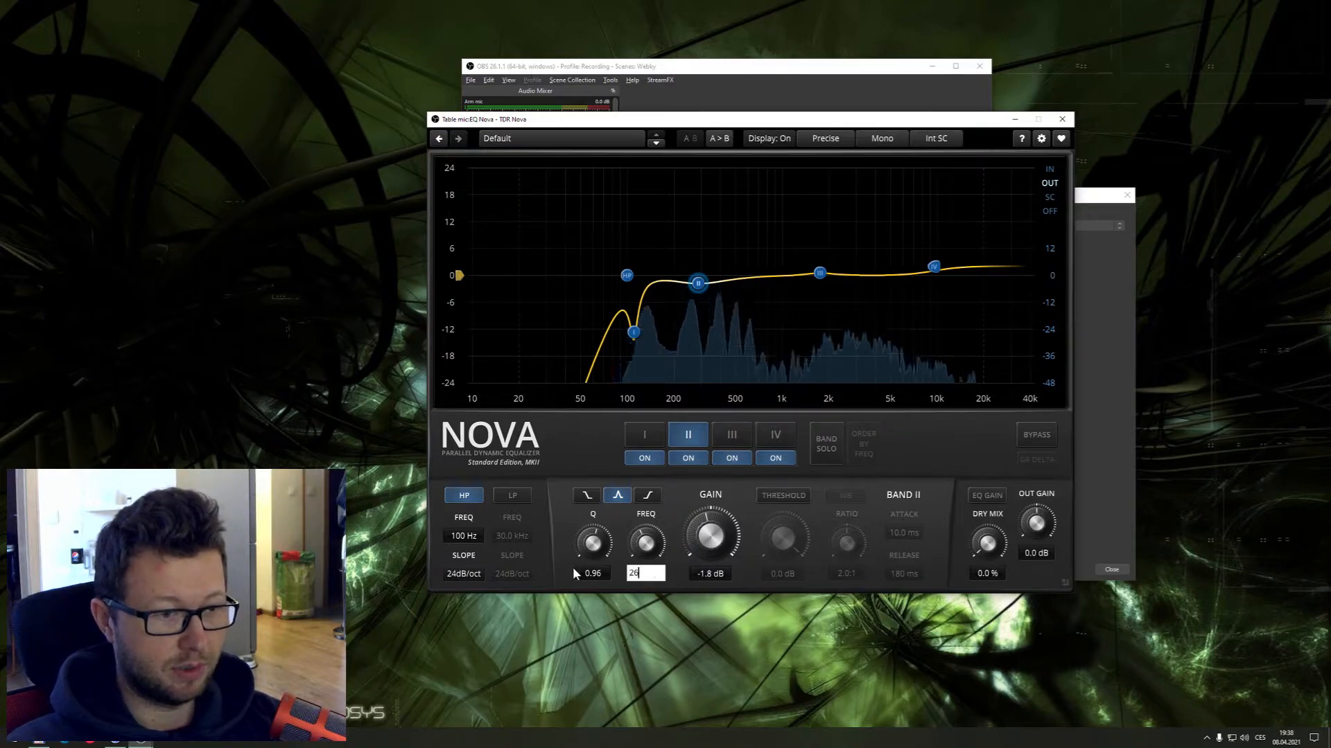
pyautogui.press('Return')
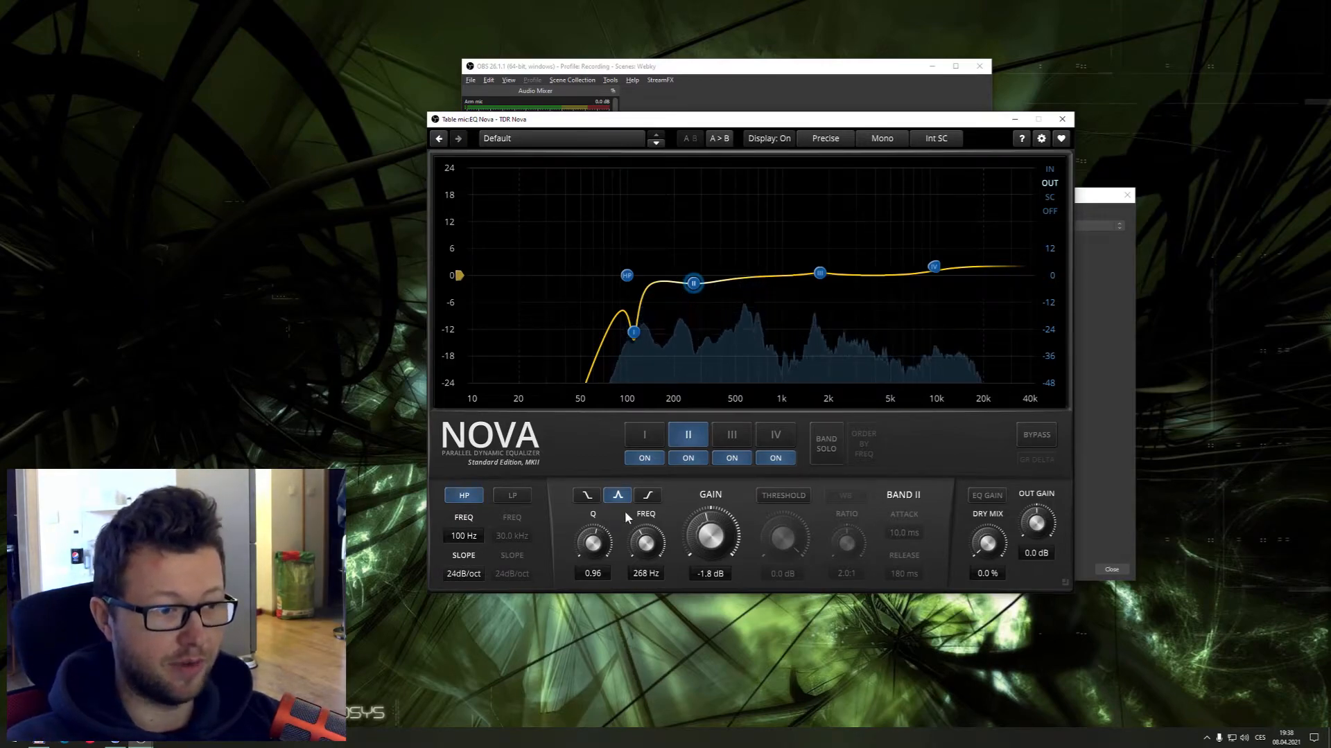
# Check the Q of band I for comparison and set band II's Q to 1.00
pyautogui.click(645, 434)
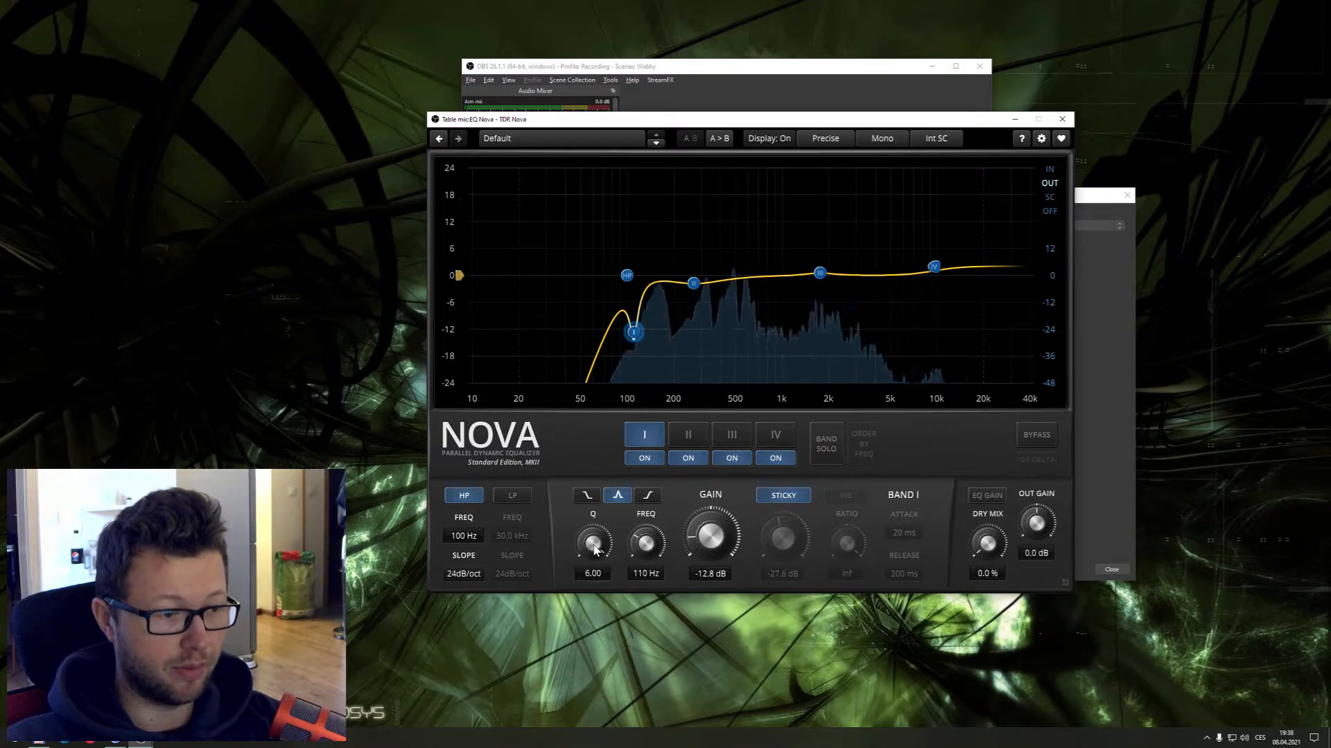
pyautogui.moveTo(592, 542)
pyautogui.mouseDown()
pyautogui.moveTo(592, 621)
pyautogui.moveTo(592, 552)
pyautogui.mouseUp()
pyautogui.click(693, 436)
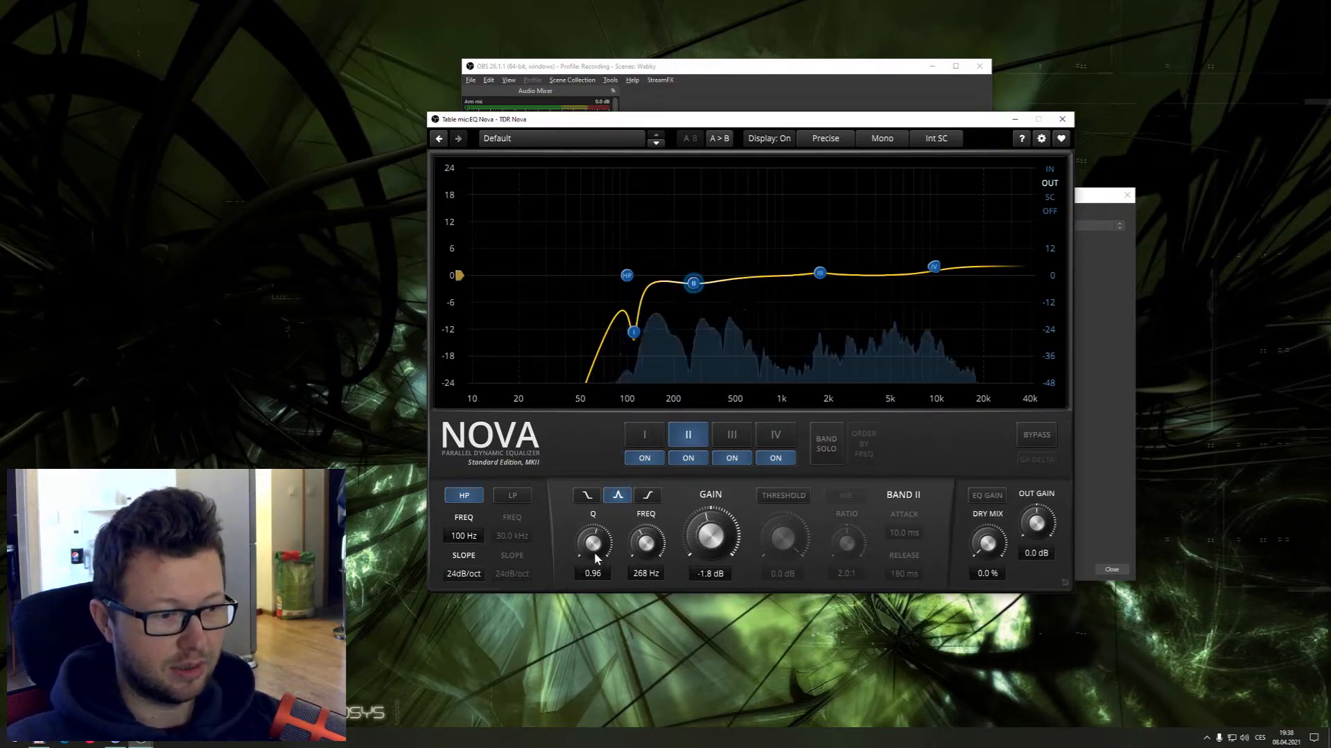
pyautogui.moveTo(602, 570)
pyautogui.mouseDown()
pyautogui.moveTo(602, 495)
pyautogui.moveTo(607, 577)
pyautogui.mouseUp()
pyautogui.click(607, 575)
pyautogui.write('1')
pyautogui.press('Return')
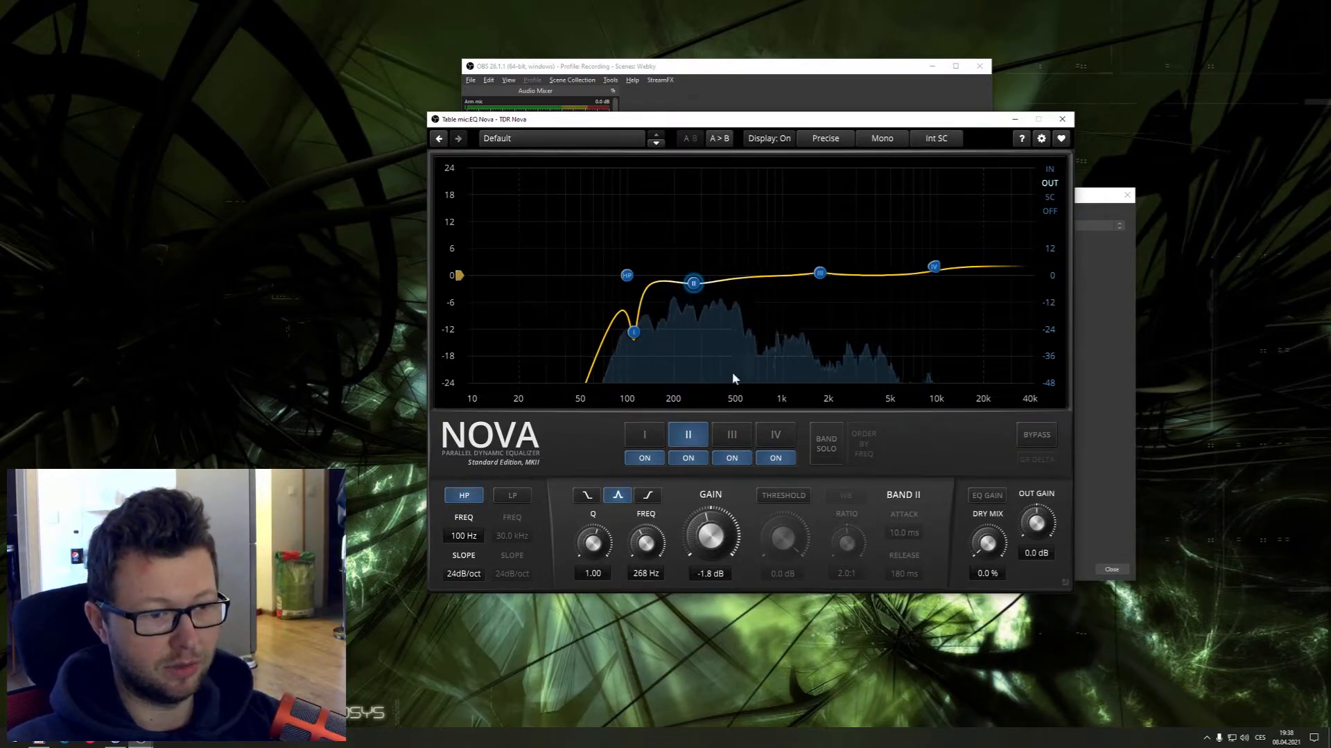
# Examine the frequency, gain and Q settings of bands III and IV, and revisit bands I to III
pyautogui.click(732, 435)
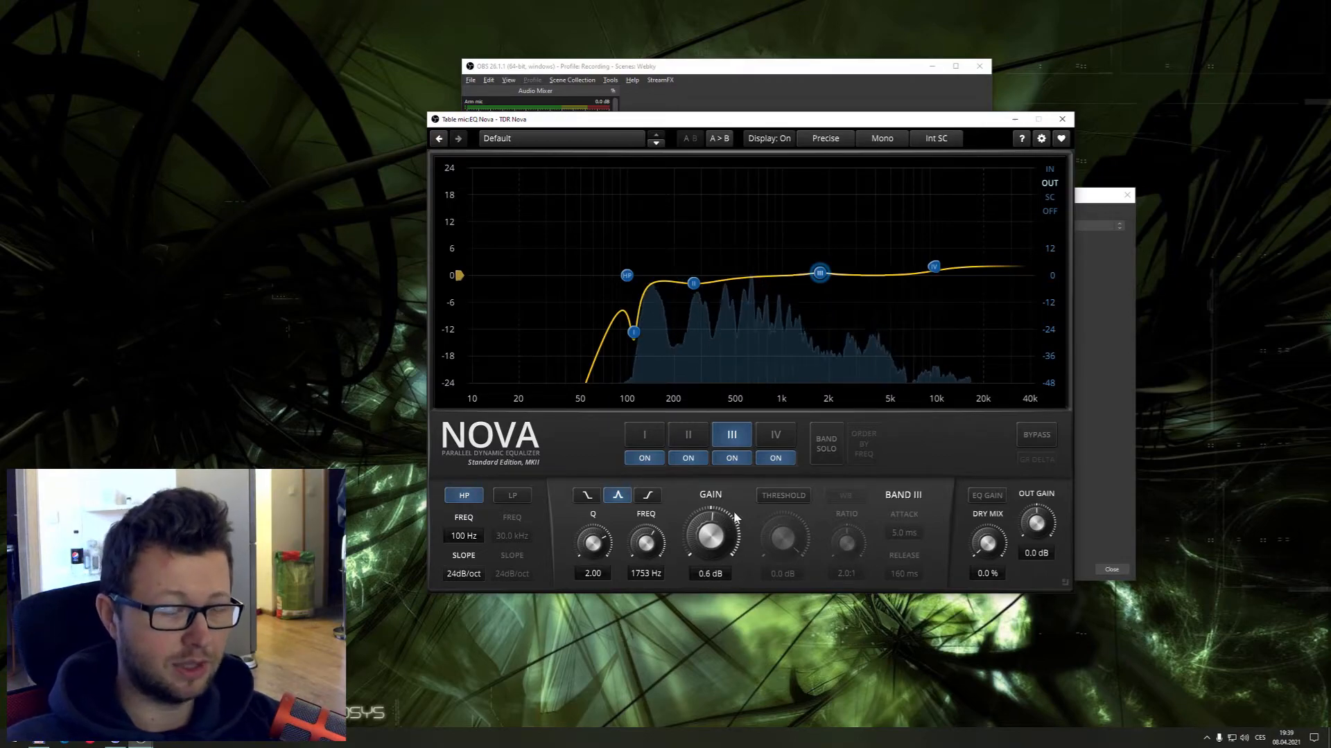
pyautogui.click(779, 434)
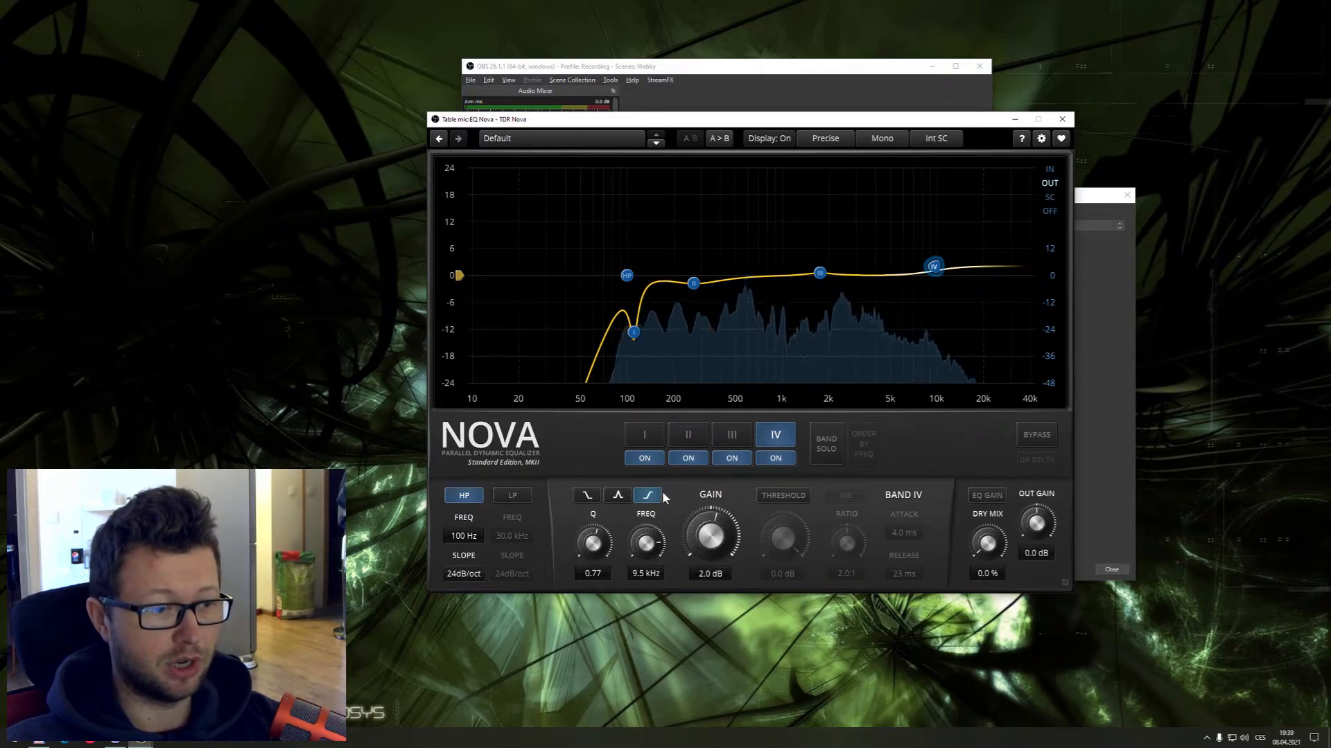
pyautogui.click(655, 435)
pyautogui.click(680, 437)
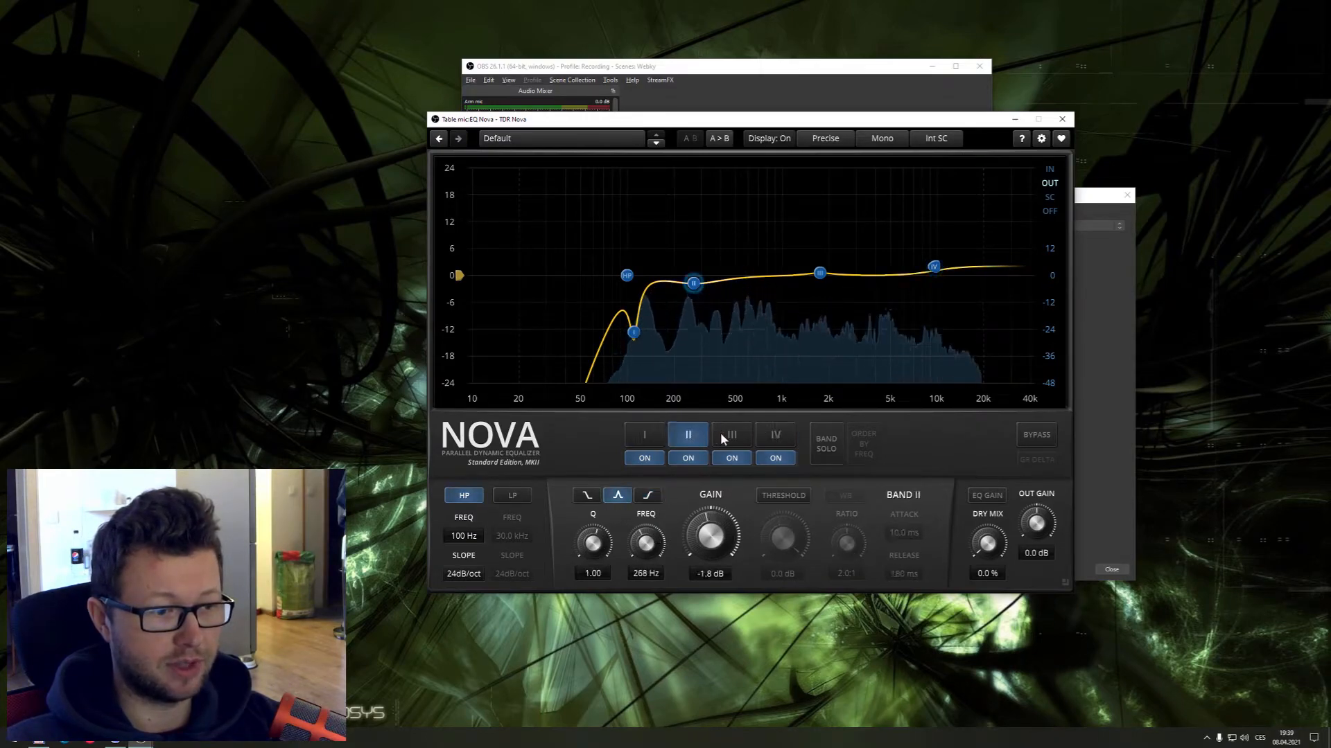
pyautogui.click(729, 435)
# Try a 9.5 dB gain on band IV's high shelf and lower it to about 1.8 dB
pyautogui.click(765, 437)
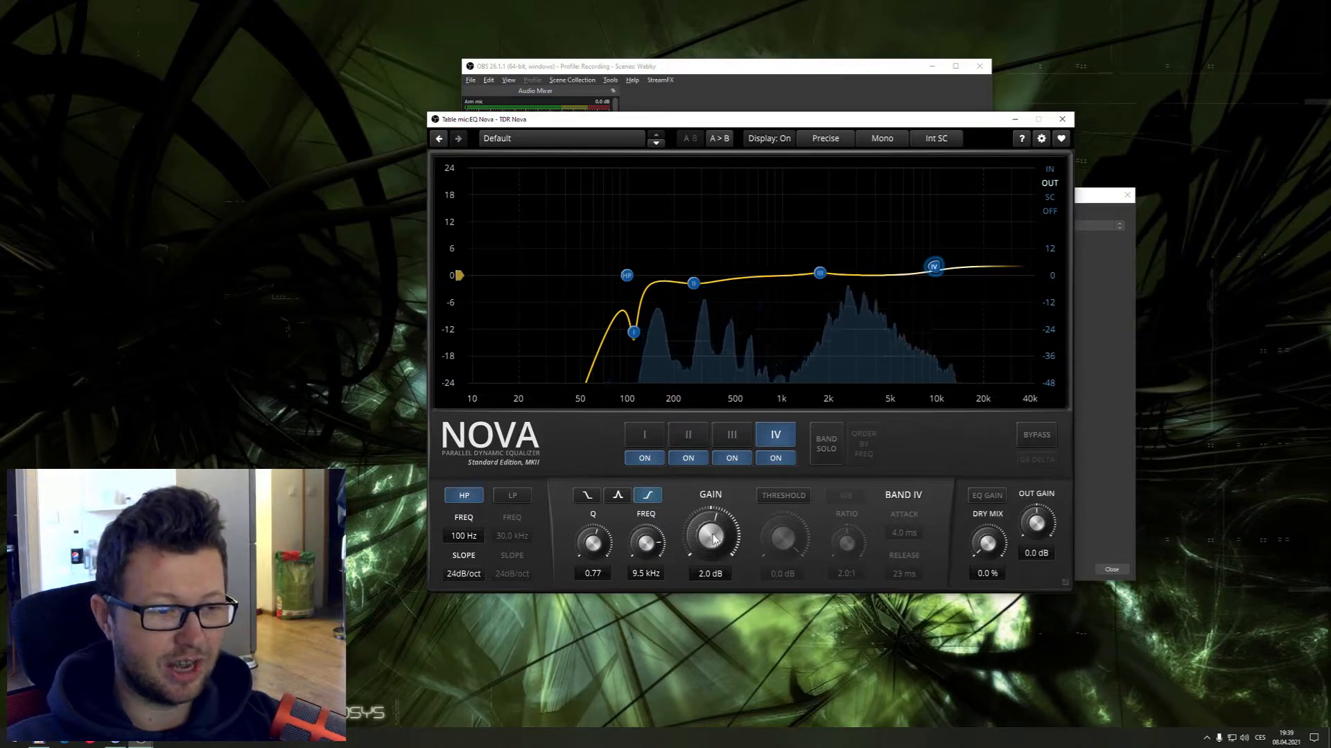
pyautogui.moveTo(710, 536); pyautogui.dragTo(710, 509)
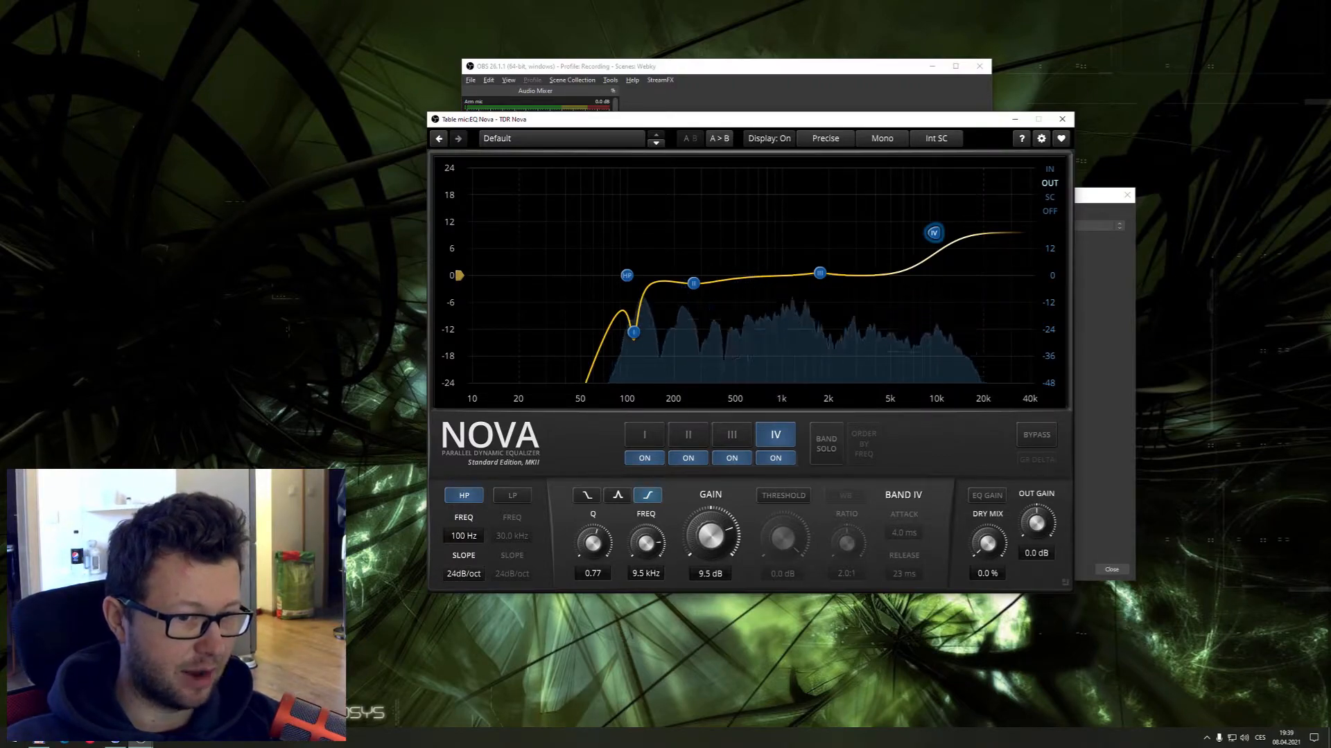
pyautogui.moveTo(710, 536); pyautogui.dragTo(711, 562)
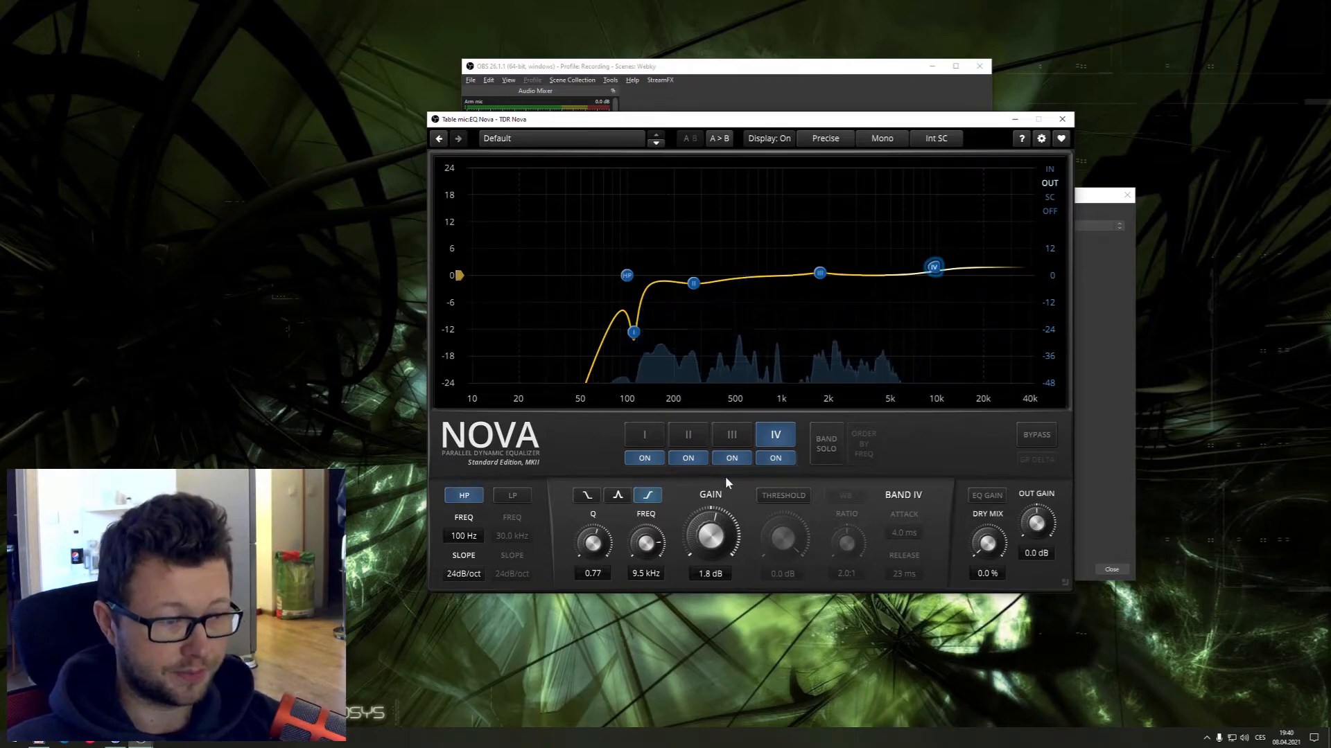
# Review the dynamic threshold section of bands III, I and II, ending on band IV
pyautogui.click(721, 438)
pyautogui.click(648, 435)
pyautogui.click(688, 434)
pyautogui.click(776, 435)
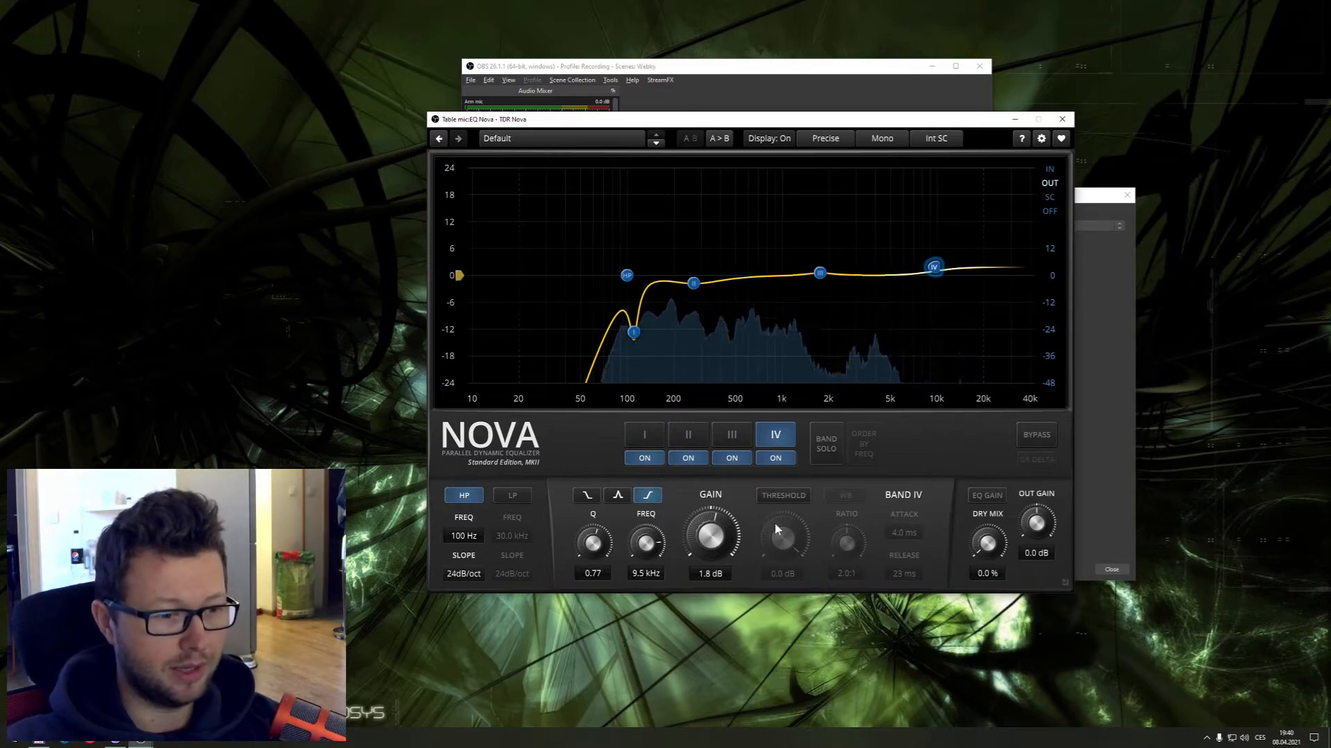
# Try band IV as a bell with 0.0 dB gain and its dynamic threshold enabled, using a 3.4:1 ratio
pyautogui.doubleClick(713, 535)
pyautogui.click(617, 495)
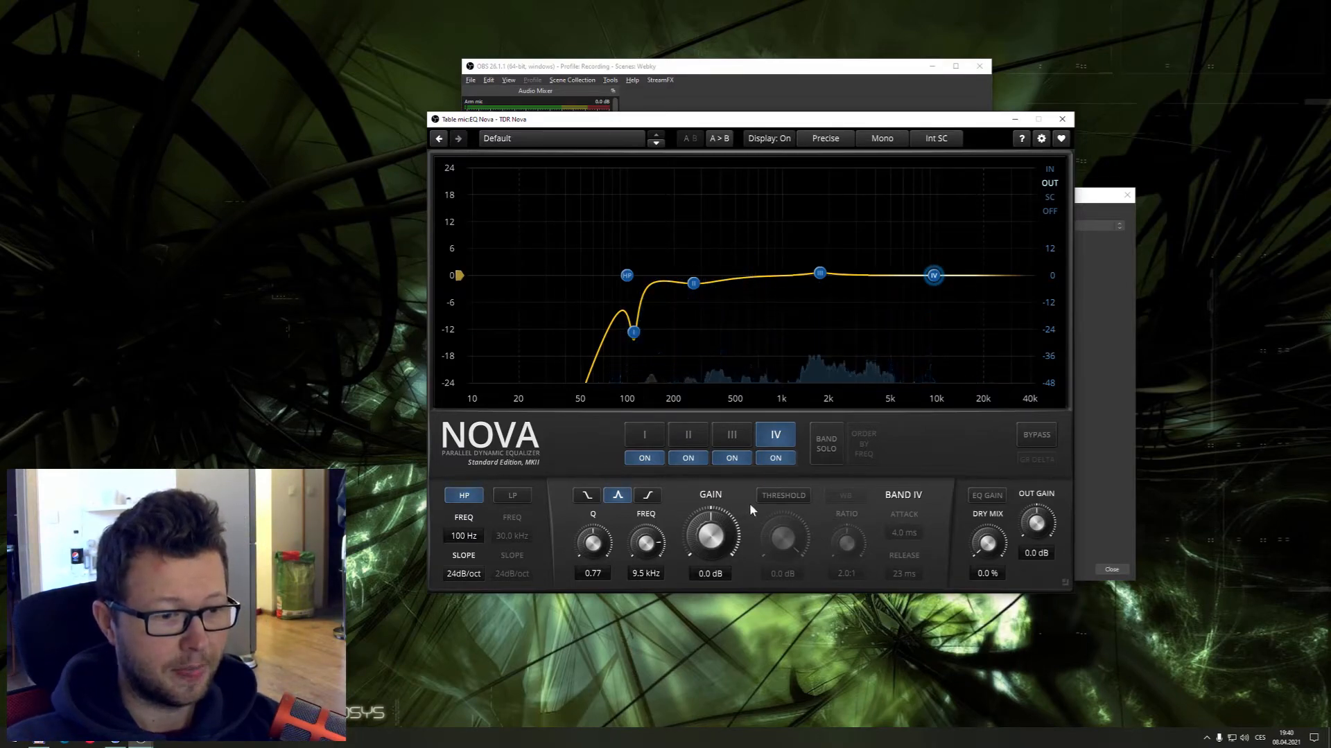
pyautogui.click(782, 496)
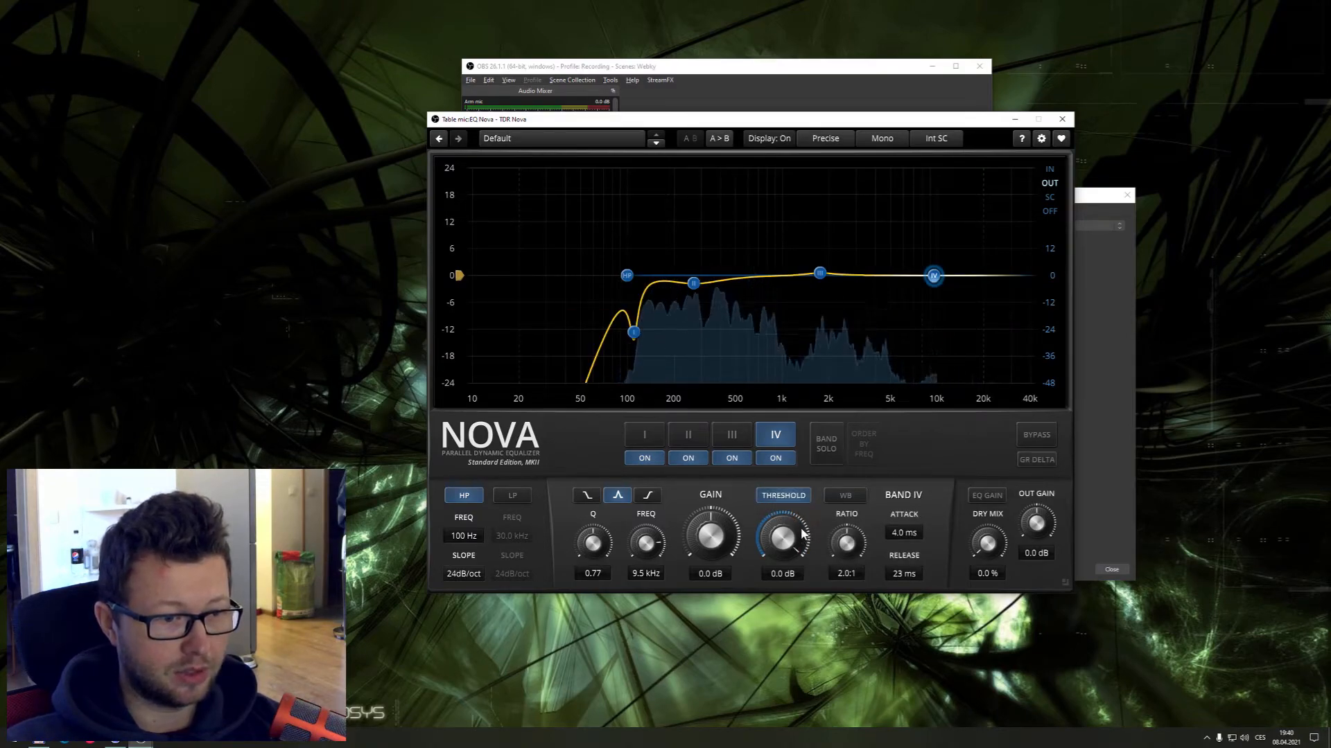
pyautogui.moveTo(802, 533); pyautogui.dragTo(853, 531)
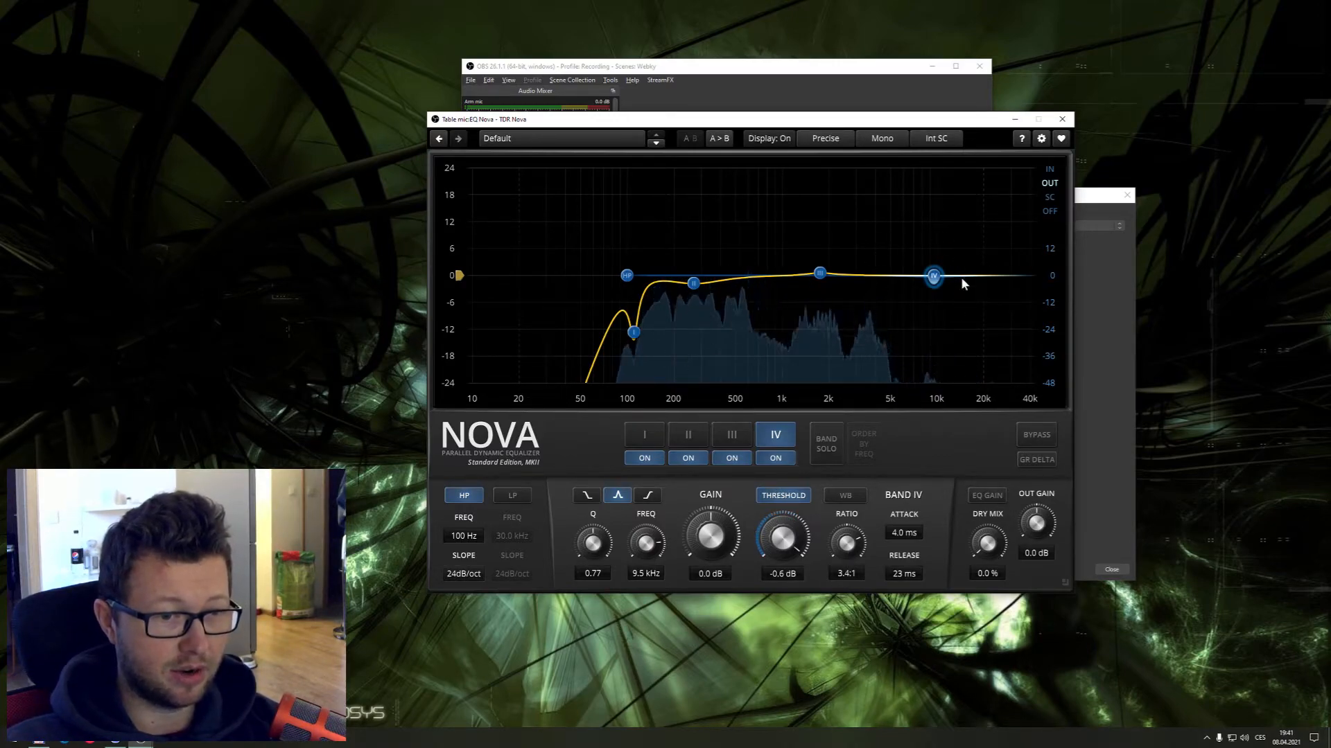
# Try band IV's threshold at about -29 dB and then -36.0 dB, narrowing its Q to 4.18
pyautogui.moveTo(781, 540); pyautogui.dragTo(779, 580)
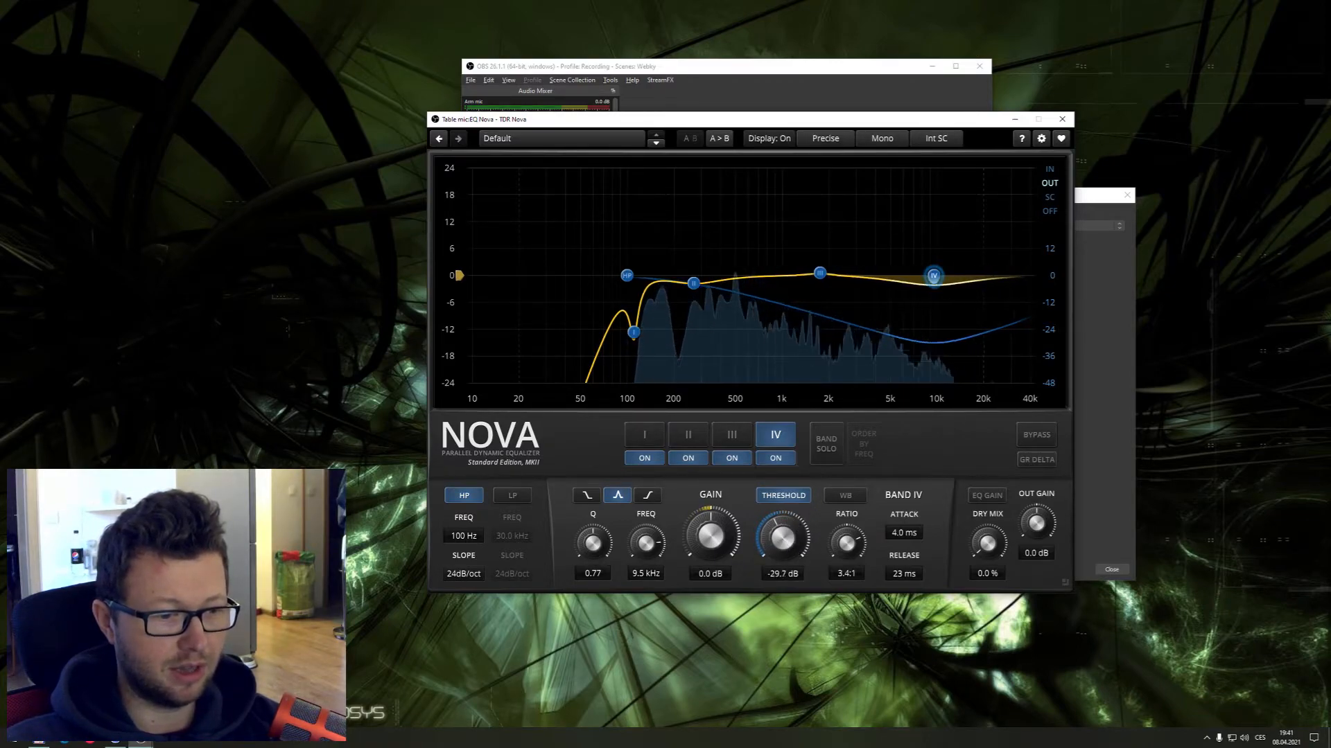
pyautogui.moveTo(798, 552); pyautogui.dragTo(781, 546)
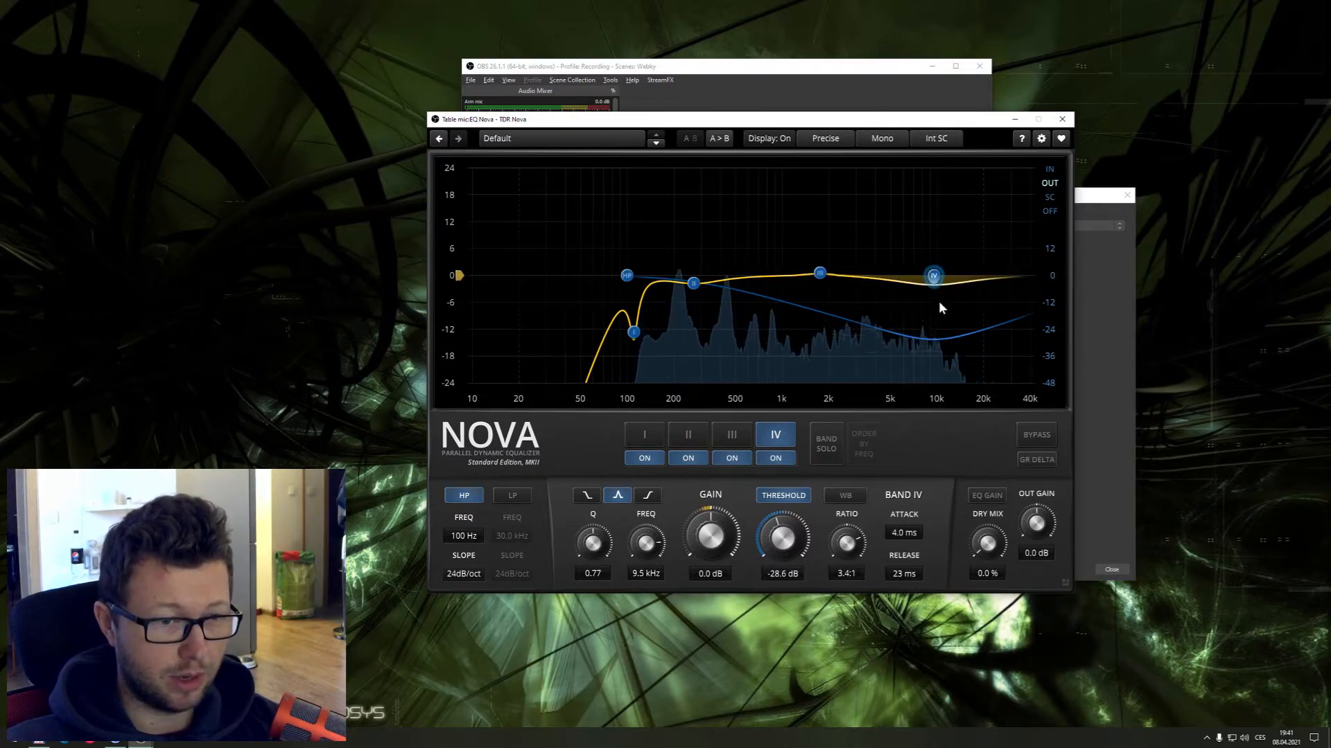
pyautogui.moveTo(592, 543)
pyautogui.mouseDown()
pyautogui.moveTo(597, 500)
pyautogui.moveTo(592, 550)
pyautogui.mouseUp()
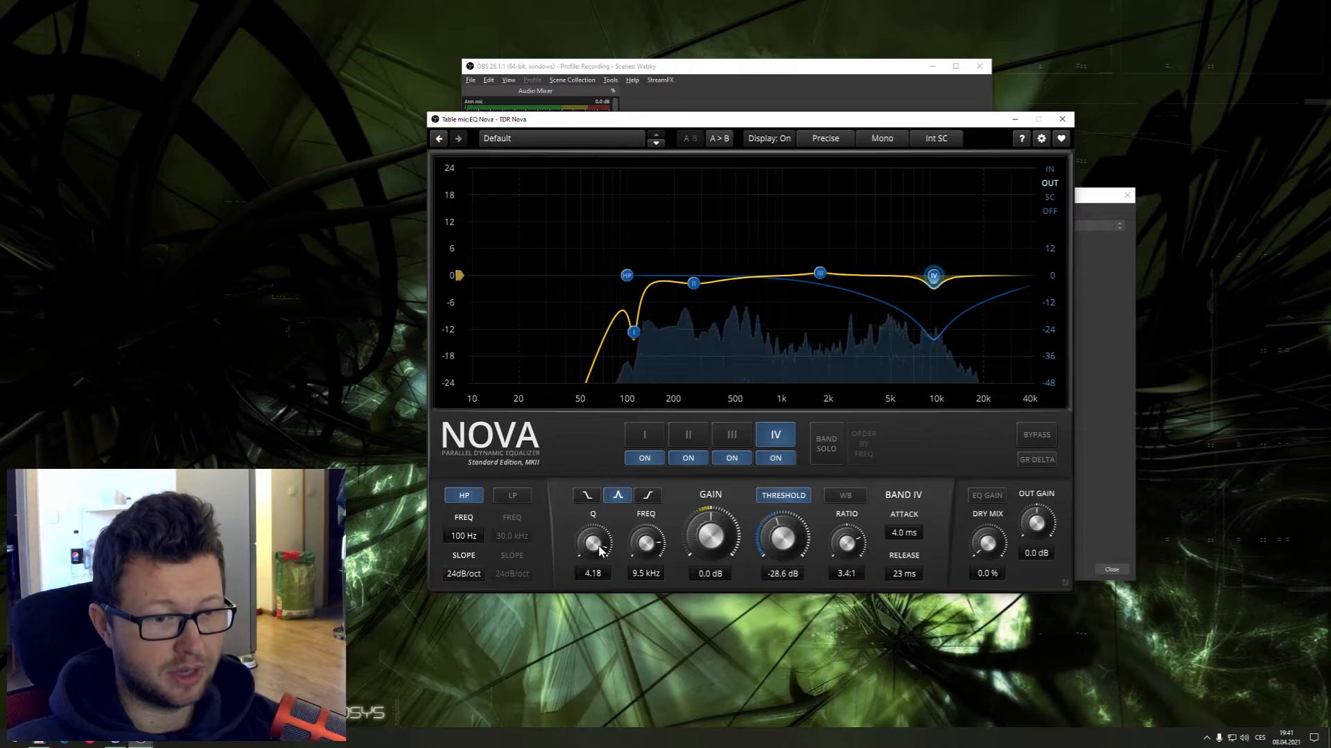
pyautogui.moveTo(788, 575)
pyautogui.mouseDown()
pyautogui.moveTo(787, 592)
pyautogui.moveTo(787, 575)
pyautogui.mouseUp()
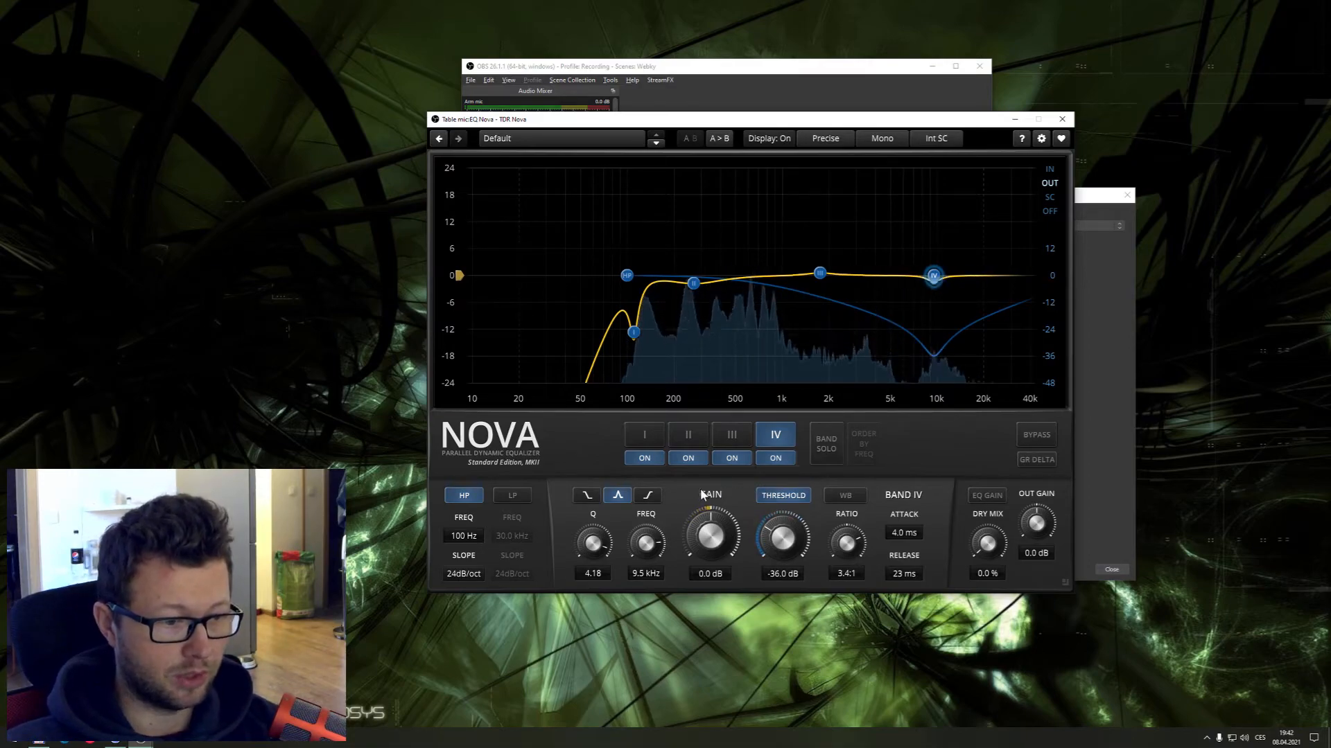
# Return band IV to a high shelf with the dynamic threshold off, a gain of 1.9 dB and a Q of 1.00
pyautogui.click(648, 495)
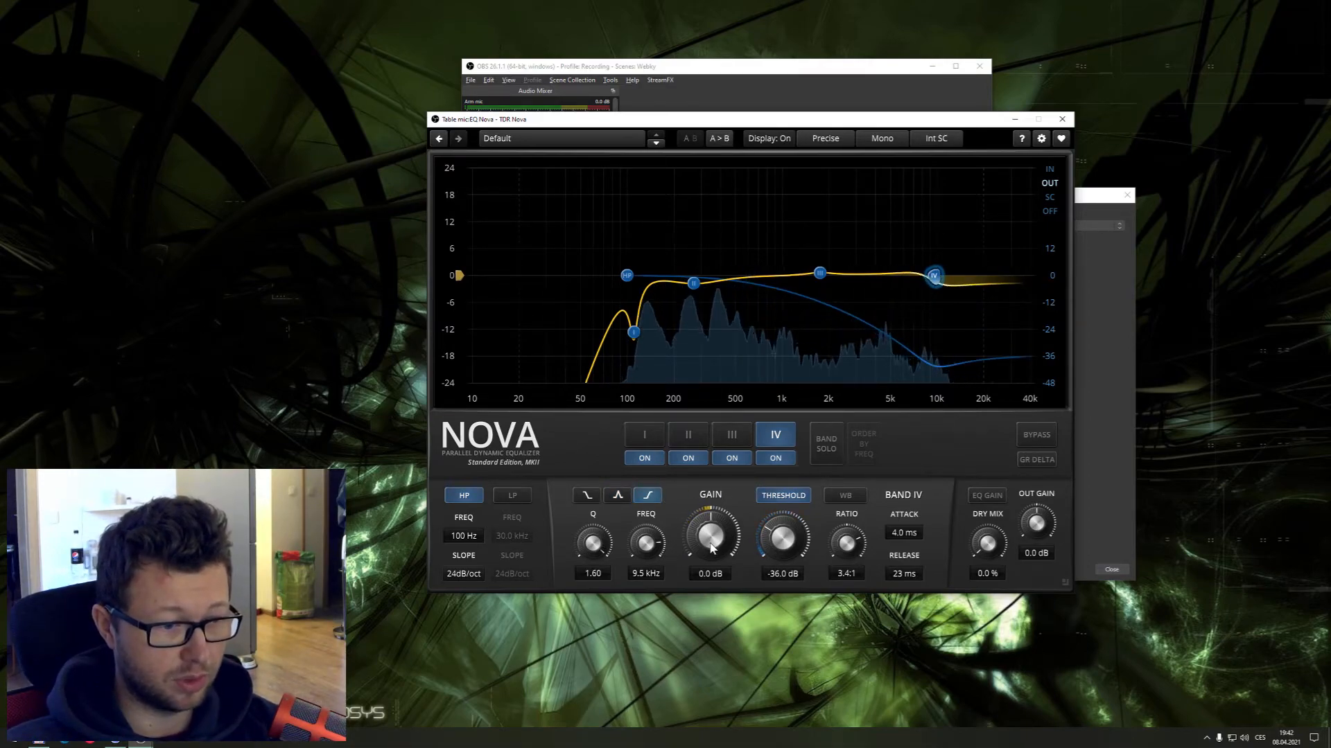
pyautogui.click(783, 496)
pyautogui.moveTo(721, 540); pyautogui.dragTo(721, 527)
pyautogui.moveTo(603, 546); pyautogui.dragTo(603, 558)
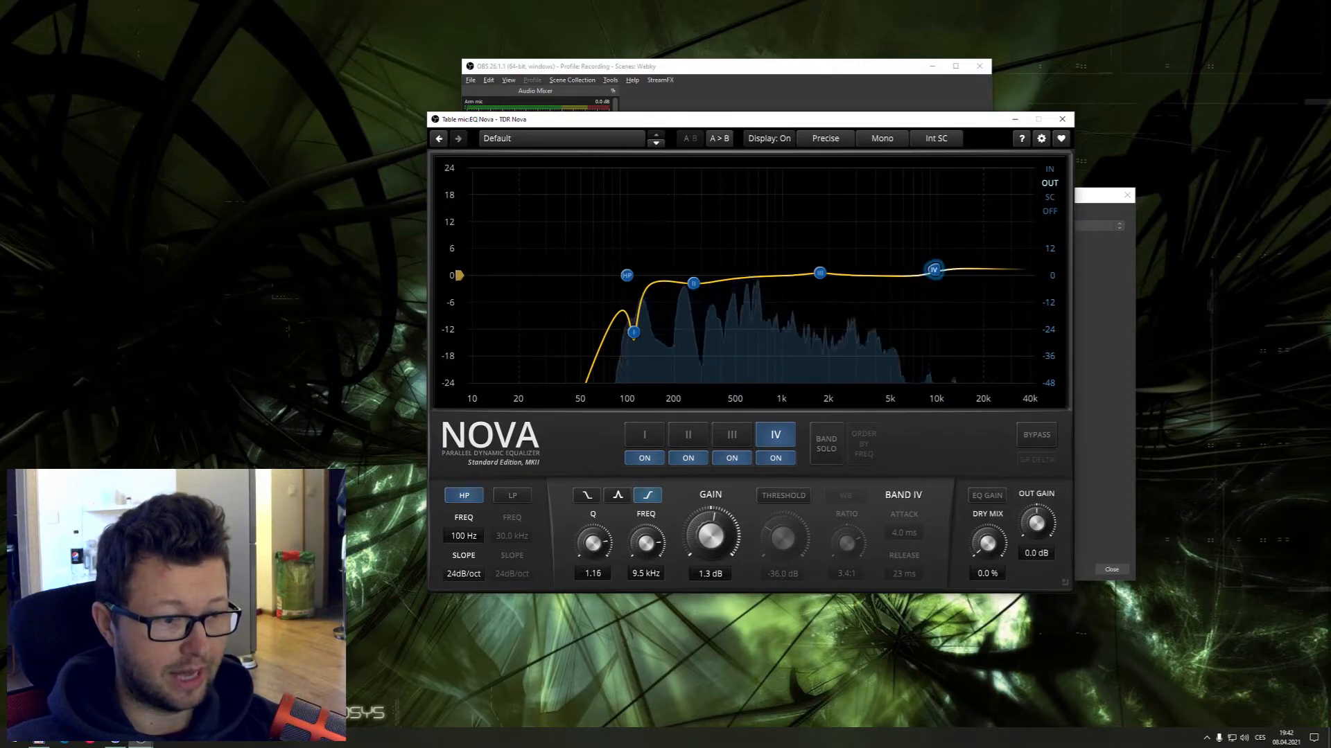
pyautogui.moveTo(714, 539); pyautogui.dragTo(732, 489)
pyautogui.moveTo(601, 555); pyautogui.dragTo(601, 557)
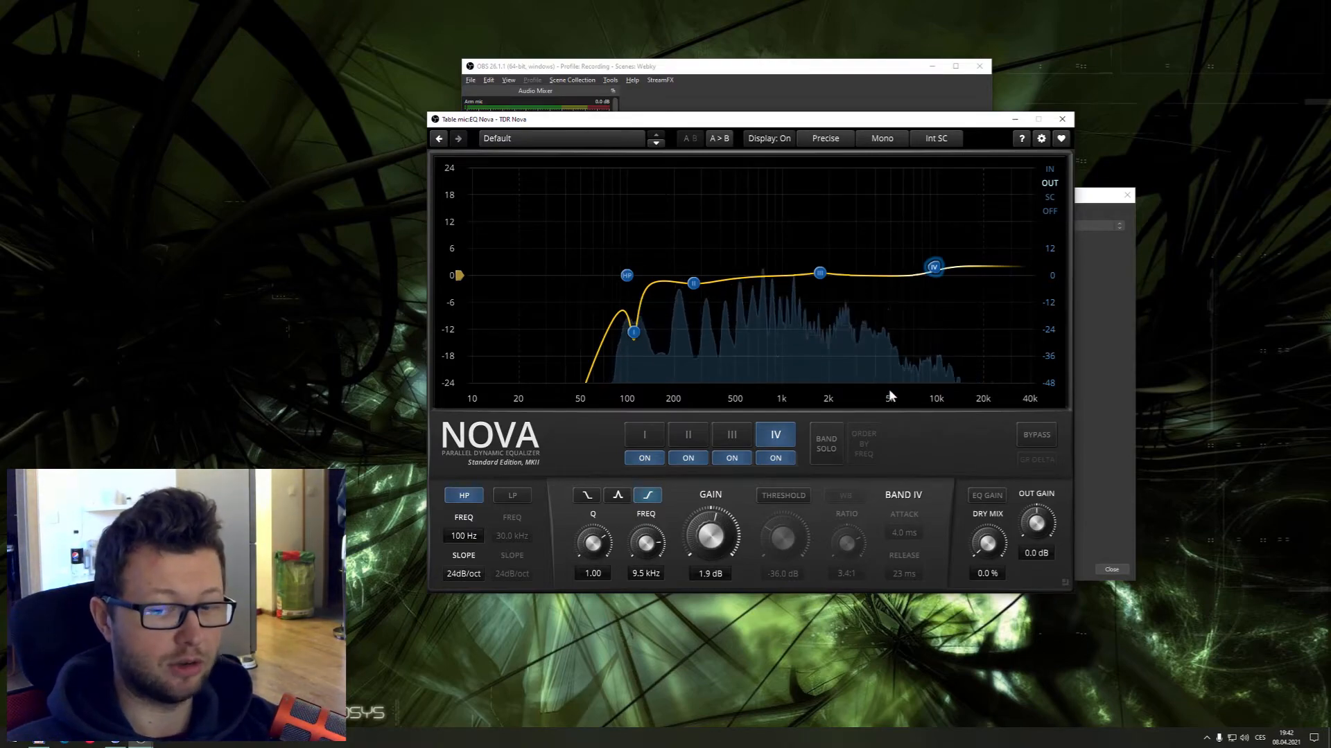
# Close the equalizer and open the plug-in interface of the Comp Kotelnikov filter to examine its compressor settings
pyautogui.click(1060, 119)
pyautogui.click(738, 242)
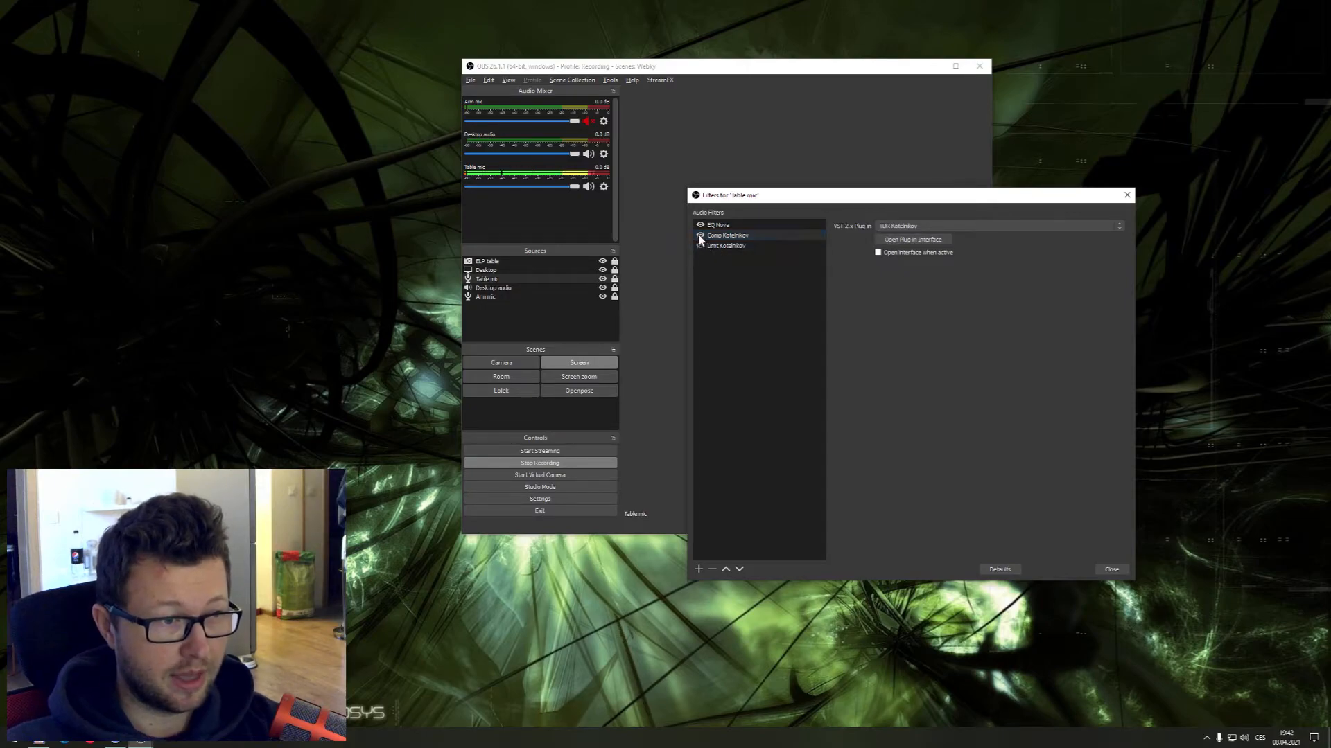
pyautogui.click(907, 239)
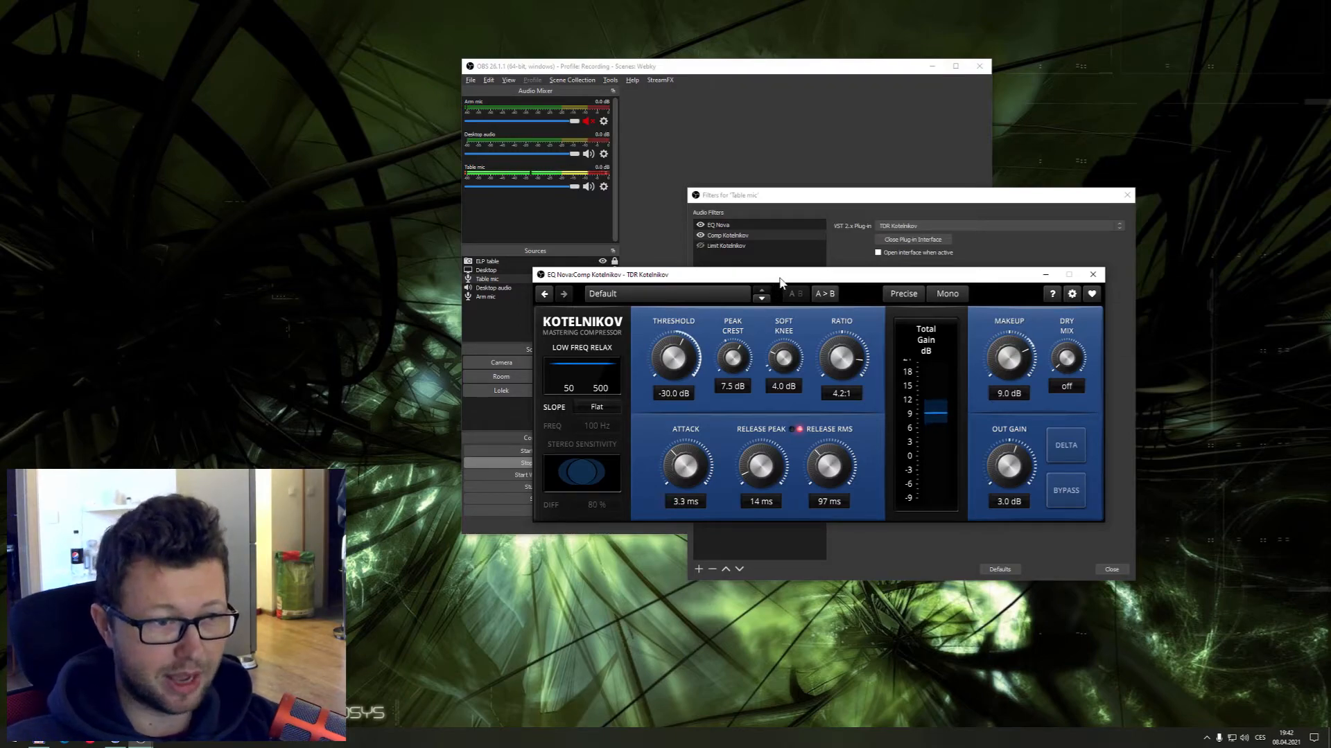
pyautogui.moveTo(780, 280); pyautogui.dragTo(800, 291)
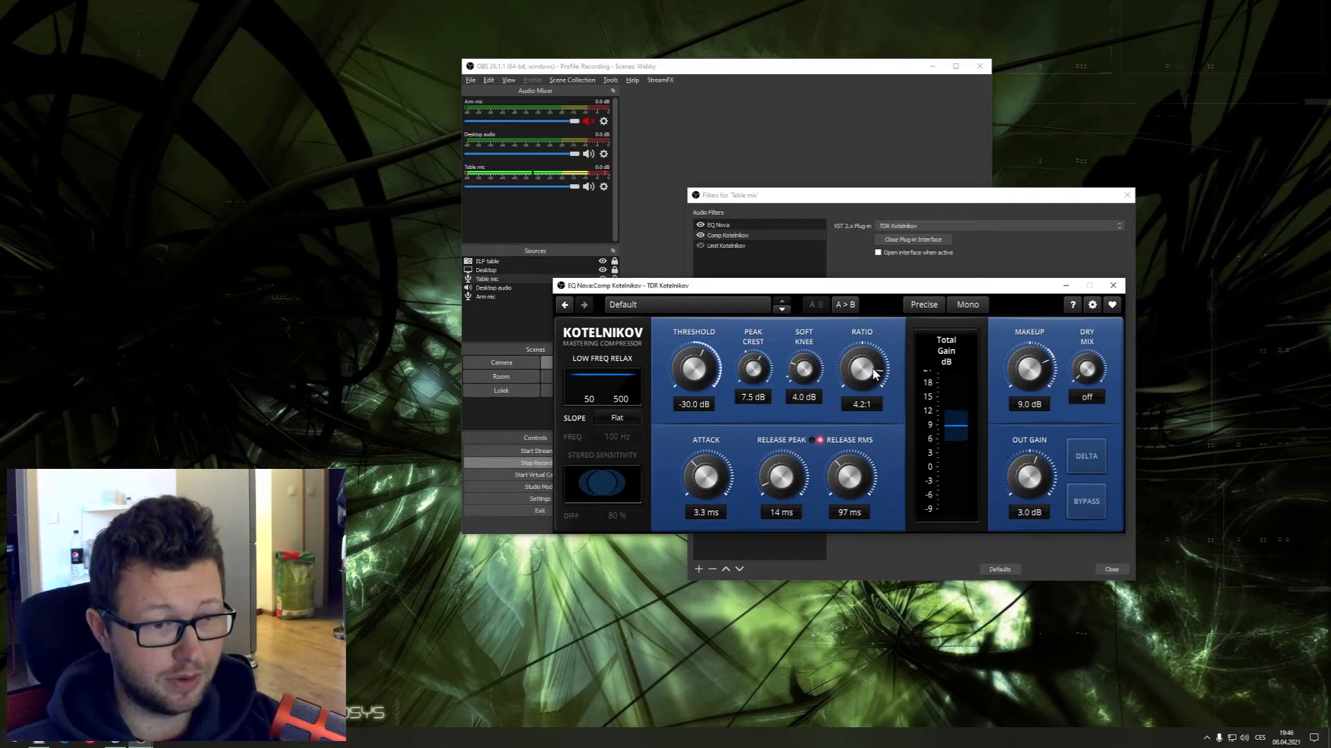
# Turn the Comp Kotelnikov filter off and back on to compare the sound, bringing its plug-in window back into view
pyautogui.click(701, 236)
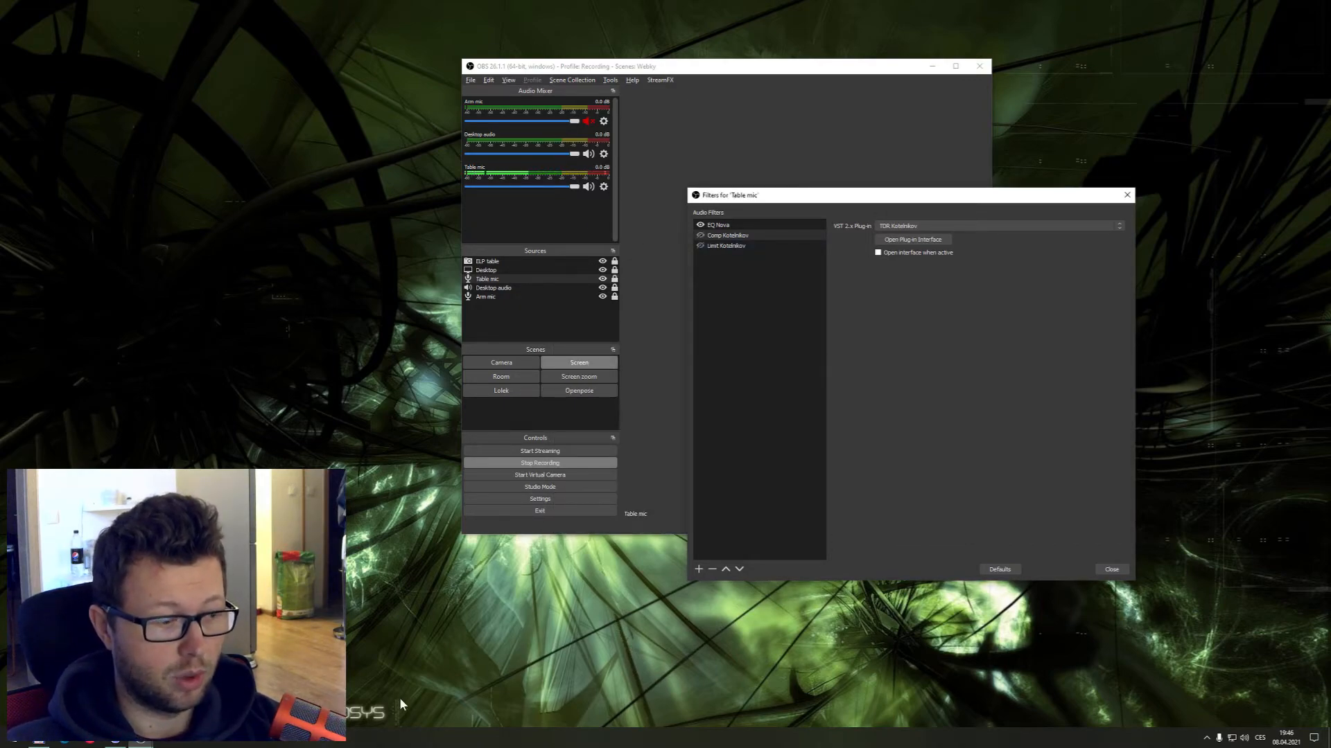
pyautogui.click(141, 739)
pyautogui.click(208, 686)
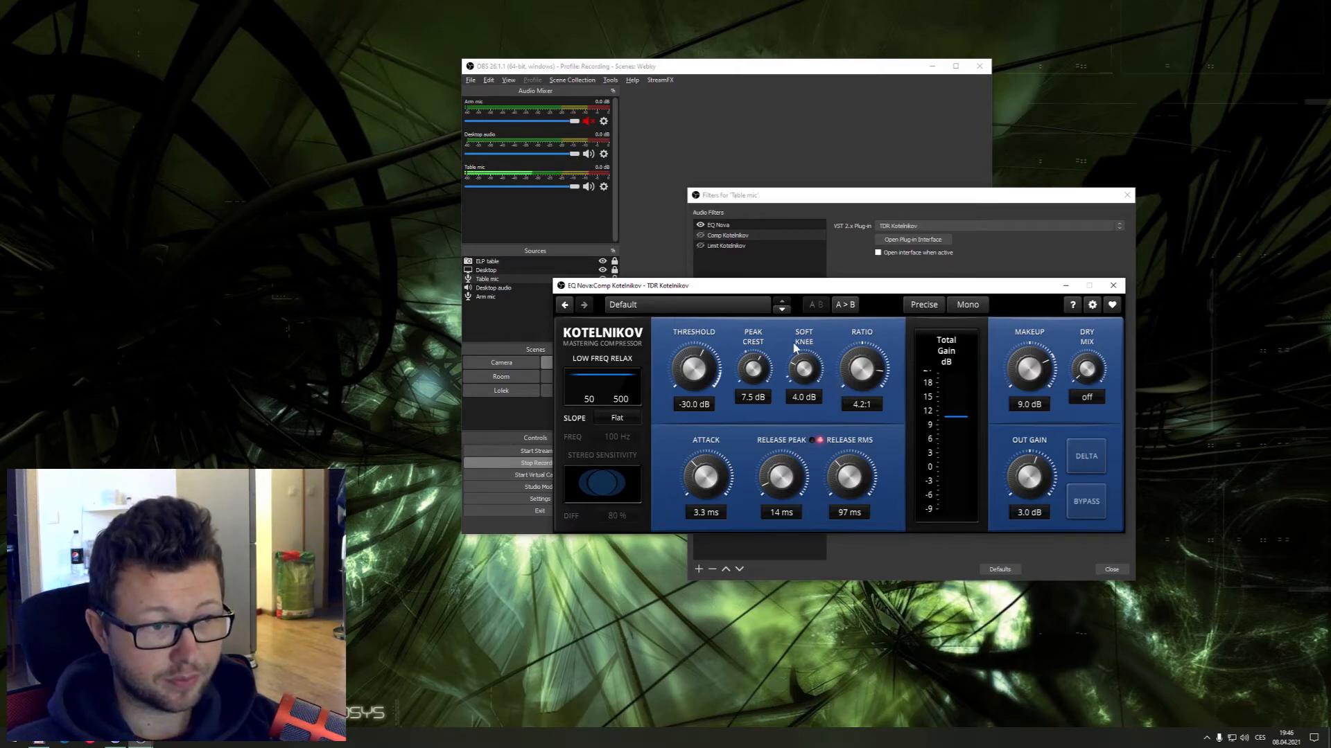
pyautogui.click(700, 236)
# Place the filters and compressor windows side by side and compare the compressor's gain reduction and total gain meters
pyautogui.moveTo(922, 205); pyautogui.dragTo(420, 208)
pyautogui.click(1026, 285)
pyautogui.moveTo(973, 295); pyautogui.dragTo(1071, 334)
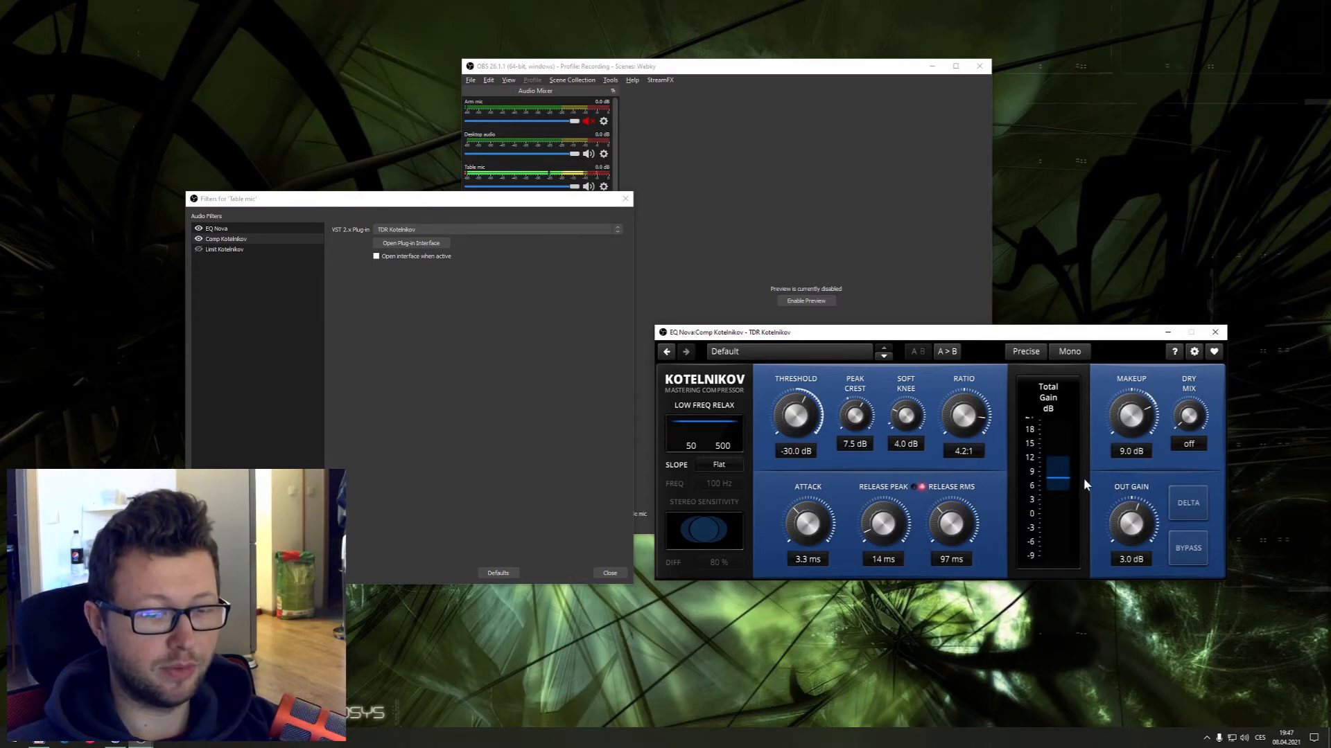
pyautogui.click(1037, 483)
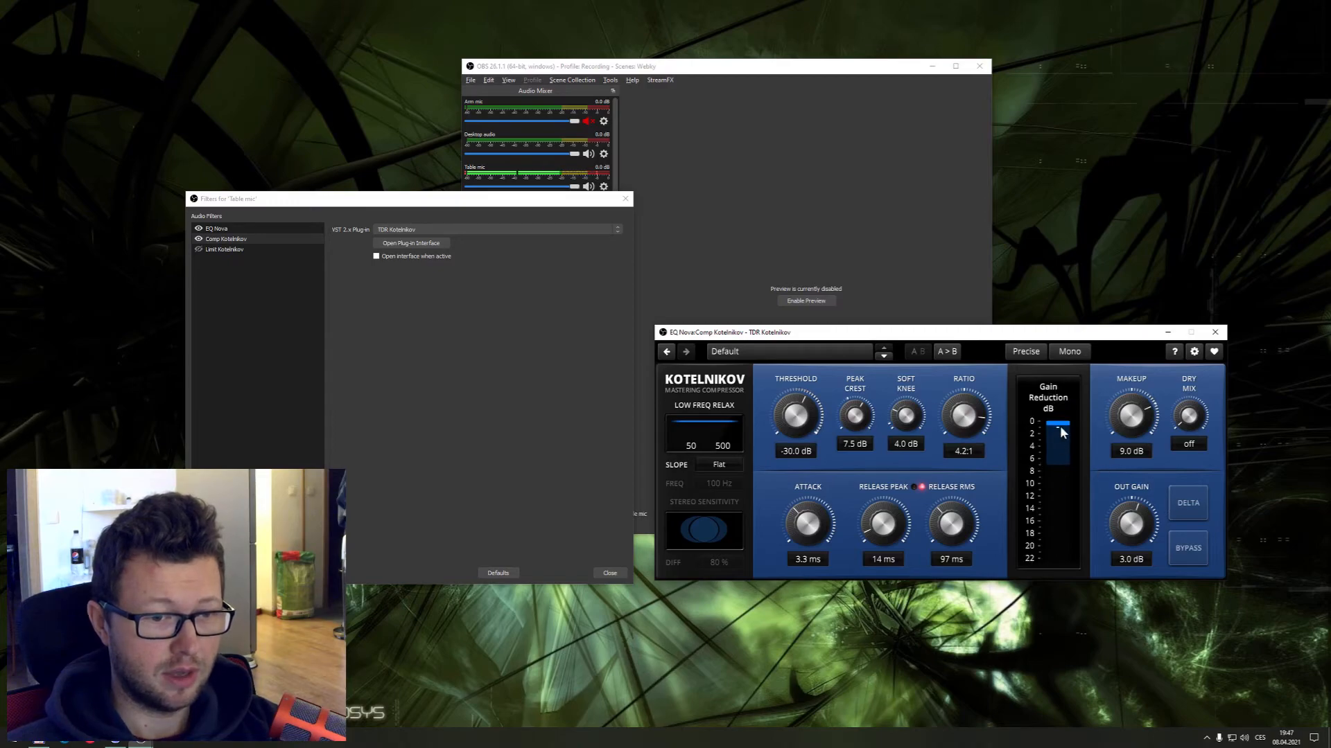
pyautogui.click(1068, 402)
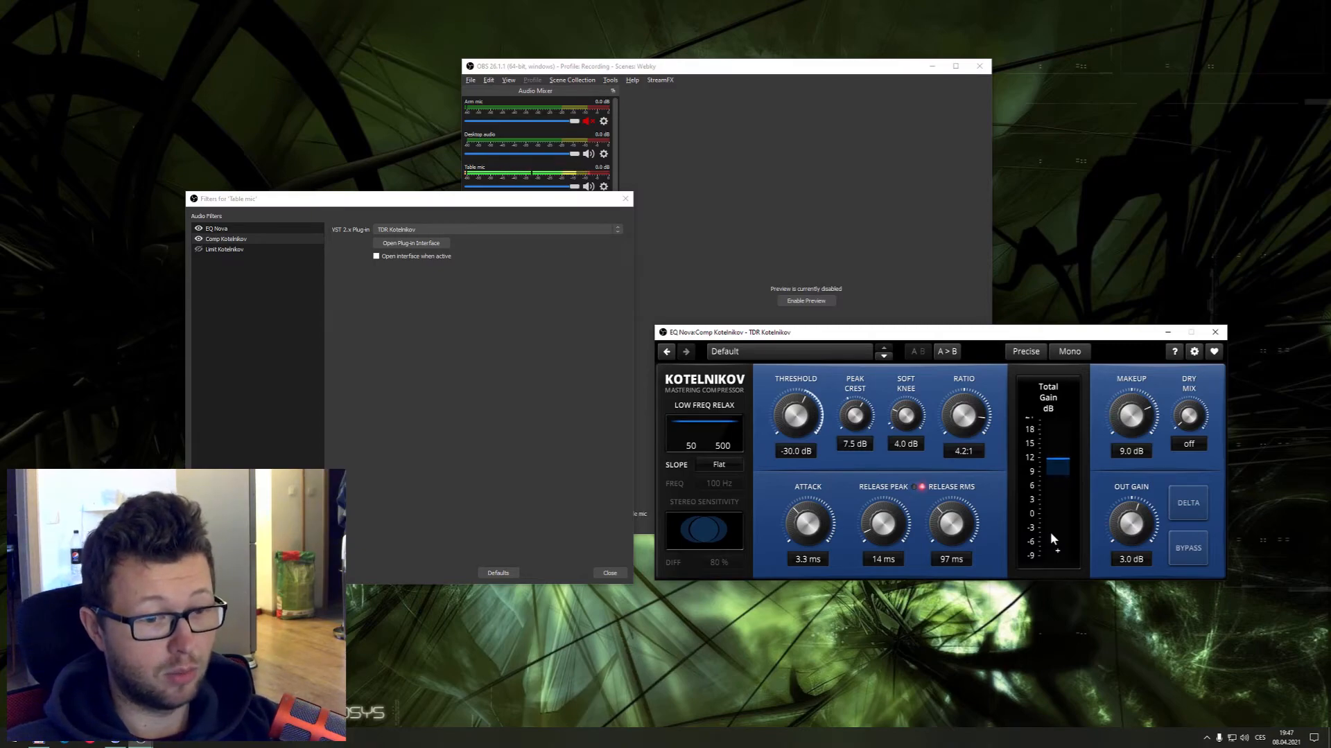
# Close the compressor, enable the Limit Kotelnikov filter and open its plug-in interface to examine the limiter settings
pyautogui.click(1215, 332)
pyautogui.moveTo(476, 199); pyautogui.dragTo(1097, 232)
pyautogui.click(872, 281)
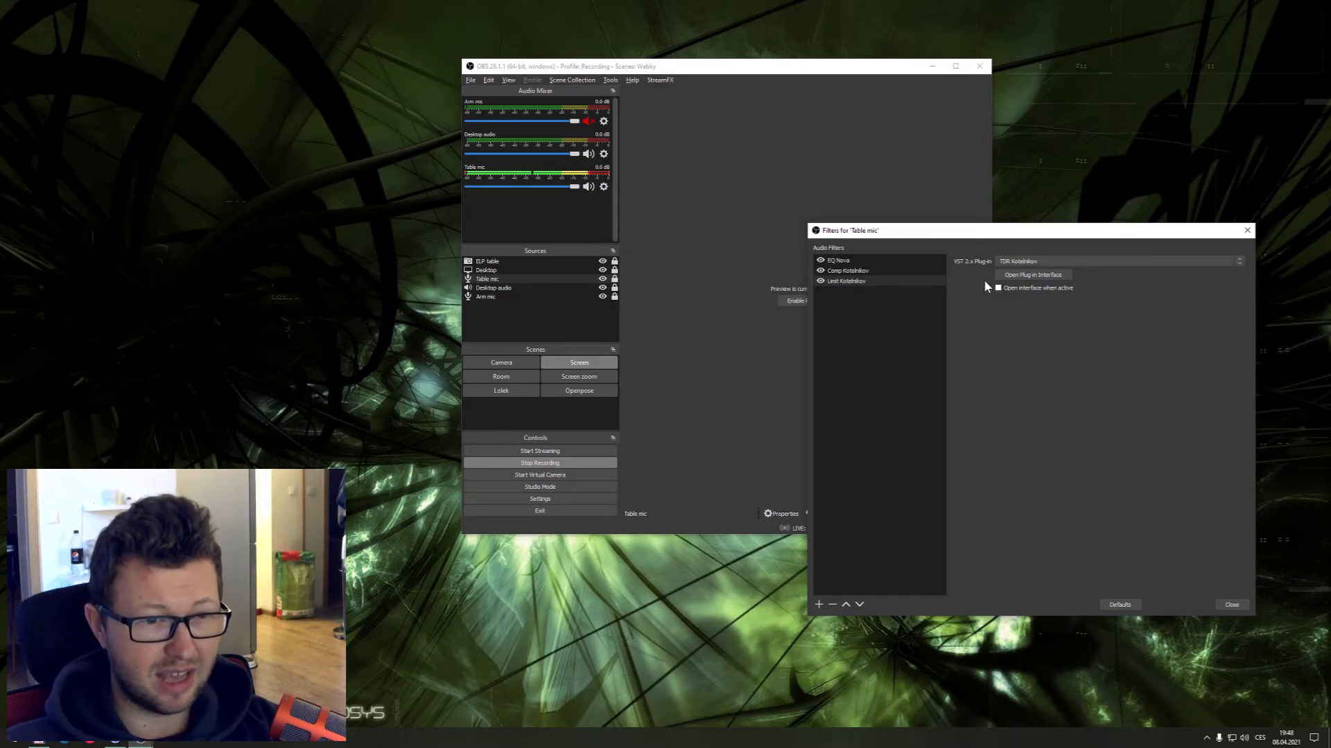
pyautogui.click(1012, 275)
pyautogui.moveTo(905, 234); pyautogui.dragTo(1033, 398)
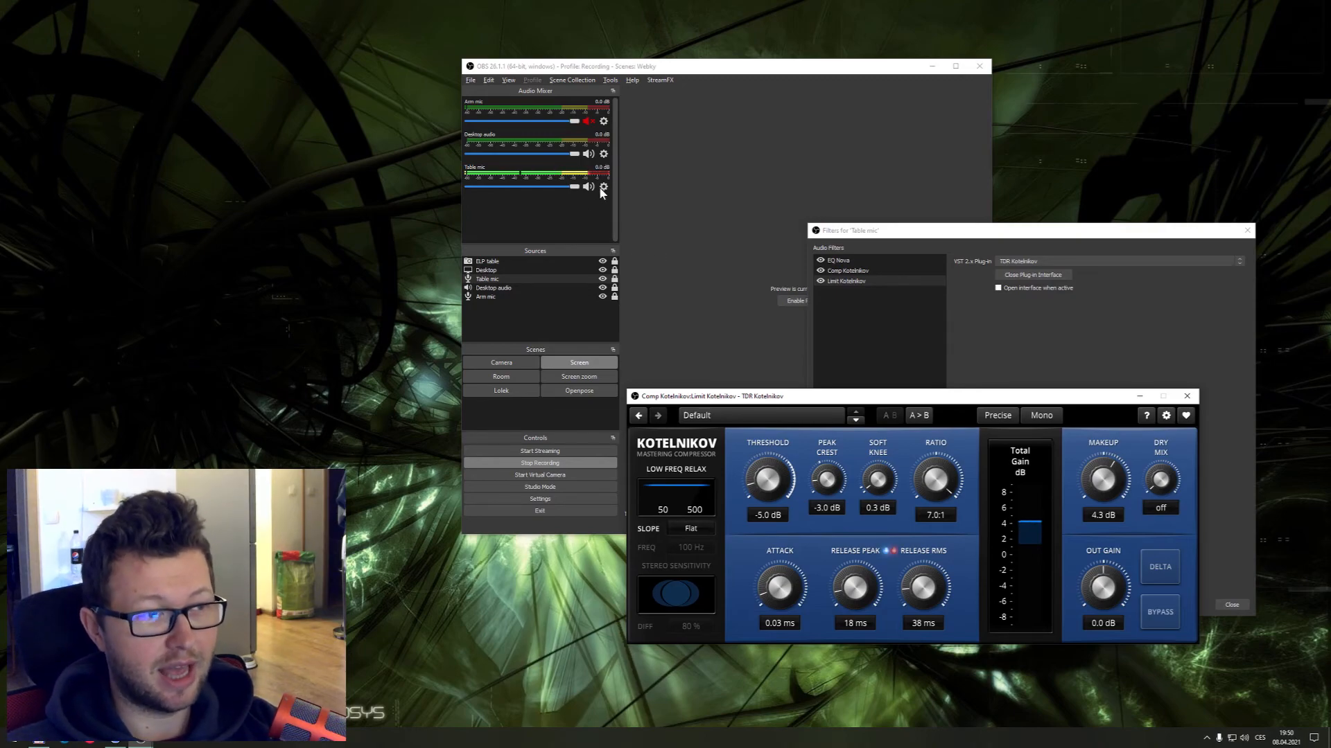
# Close the limiter interface, revisit the EQ Nova and Comp Kotelnikov filters, and close the Table mic filters
pyautogui.click(1182, 397)
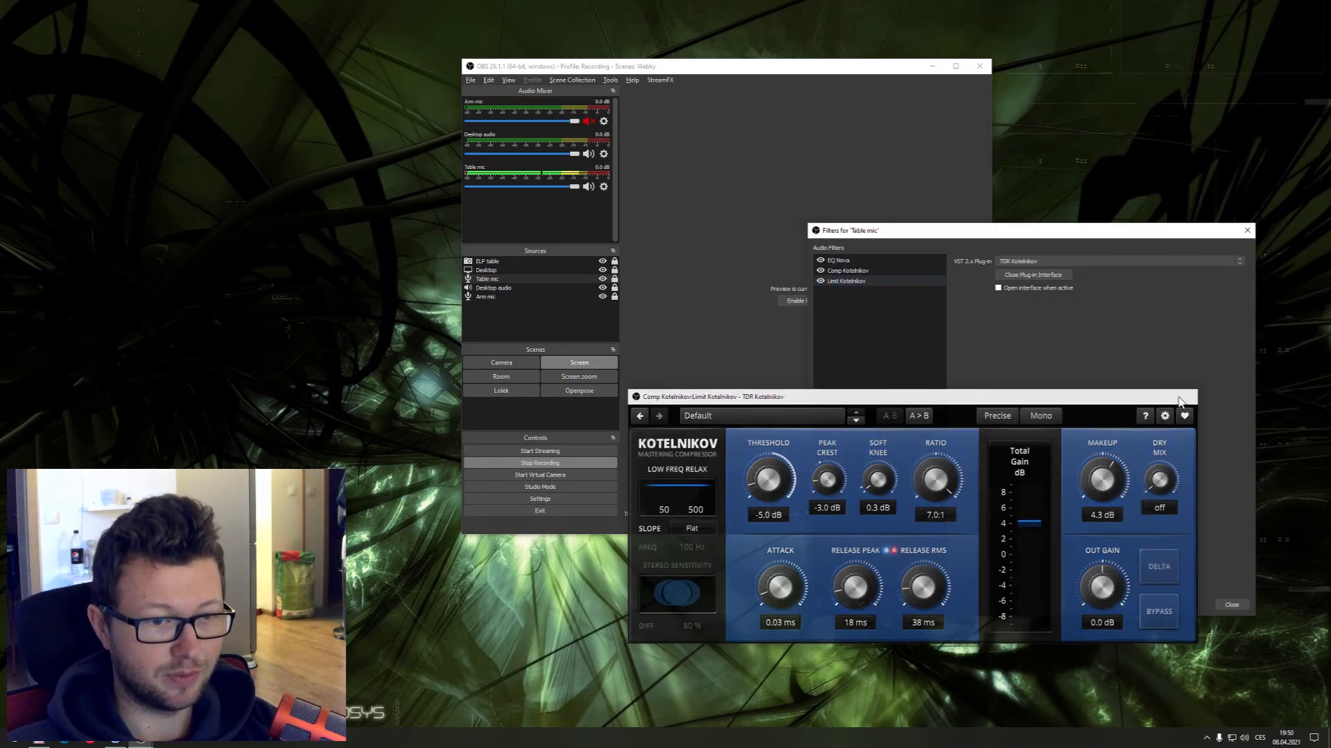
pyautogui.click(891, 262)
pyautogui.click(891, 271)
pyautogui.click(884, 262)
pyautogui.click(883, 271)
pyautogui.click(1248, 230)
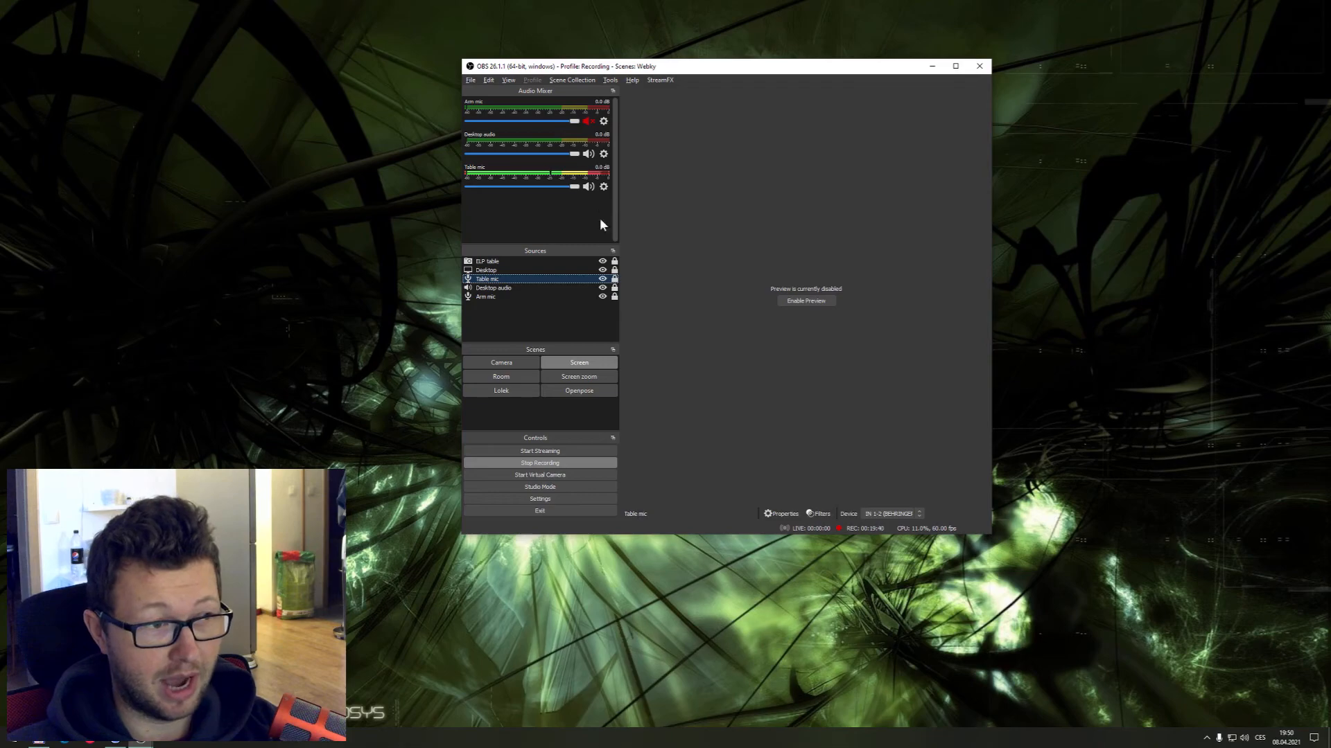
# Open the Desktop audio filters, set the Sidechain filter's release to 500 ms and close the filters
pyautogui.click(604, 154)
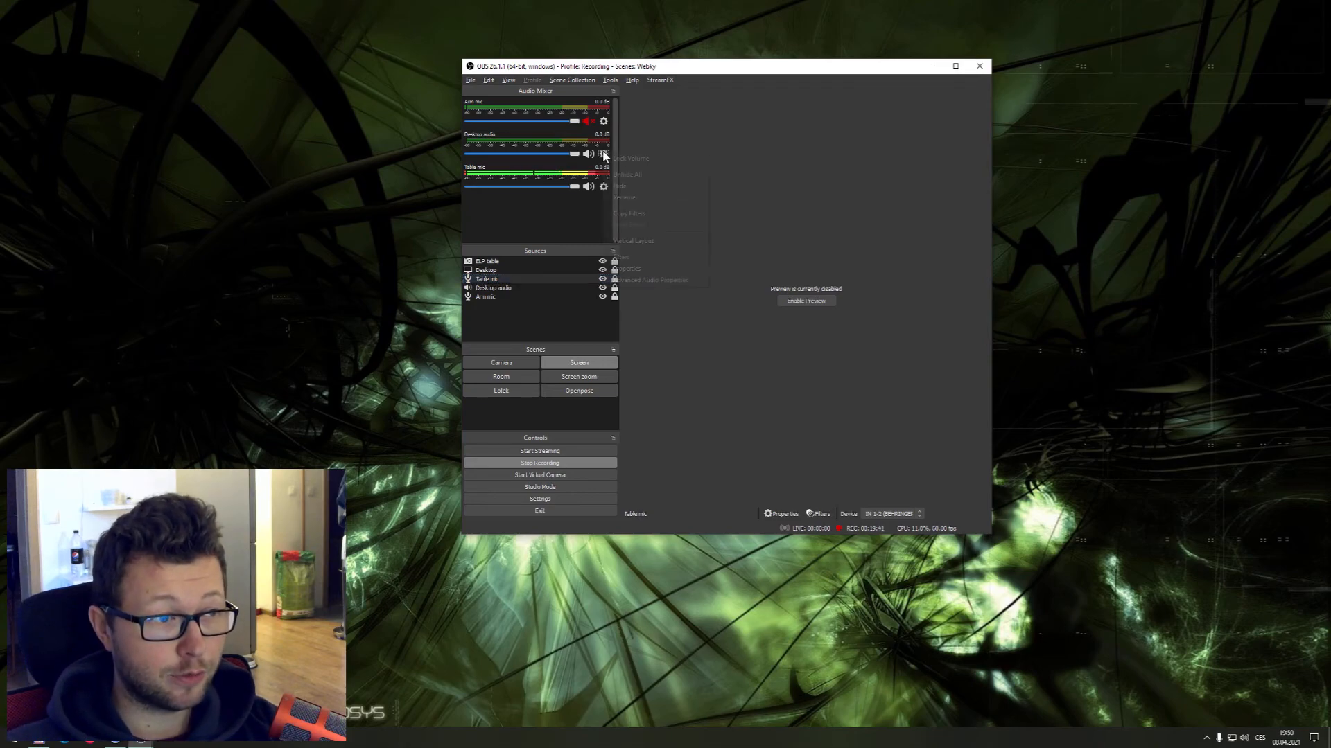
pyautogui.click(643, 259)
pyautogui.moveTo(639, 115); pyautogui.dragTo(817, 281)
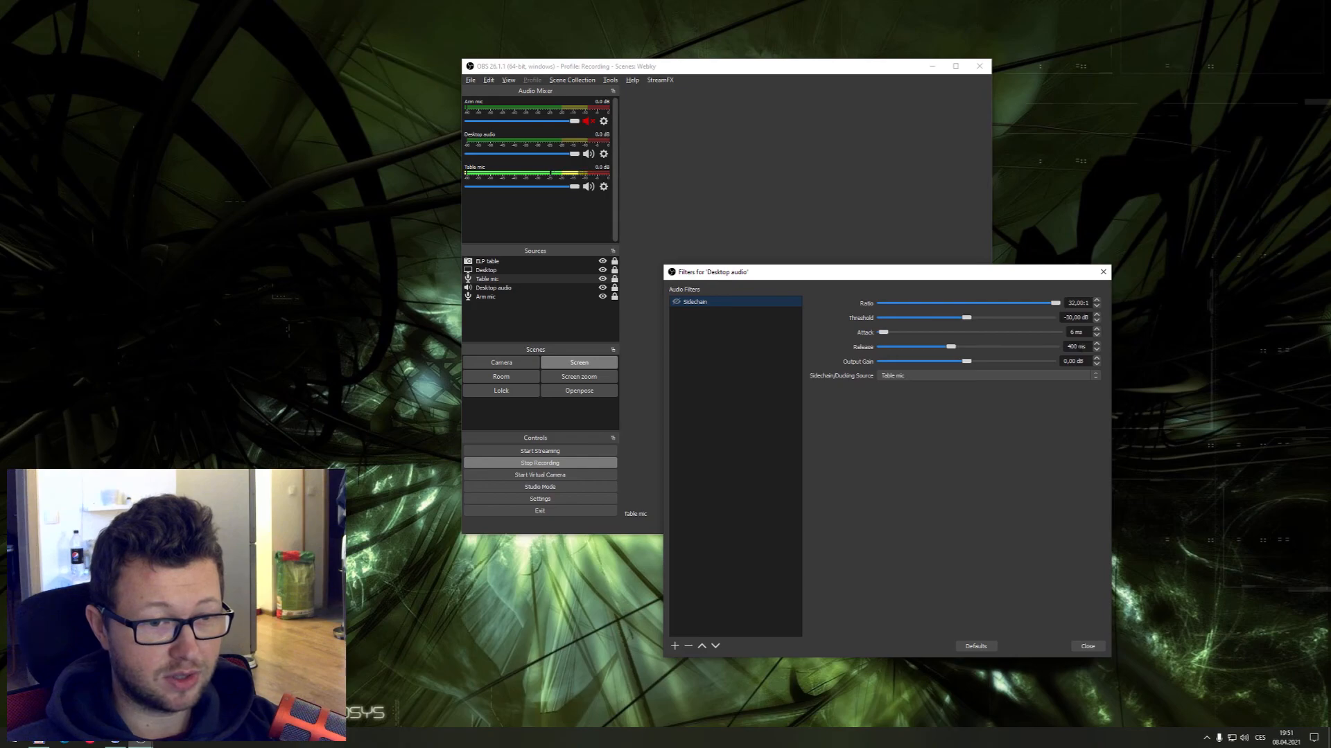
pyautogui.doubleClick(1081, 346)
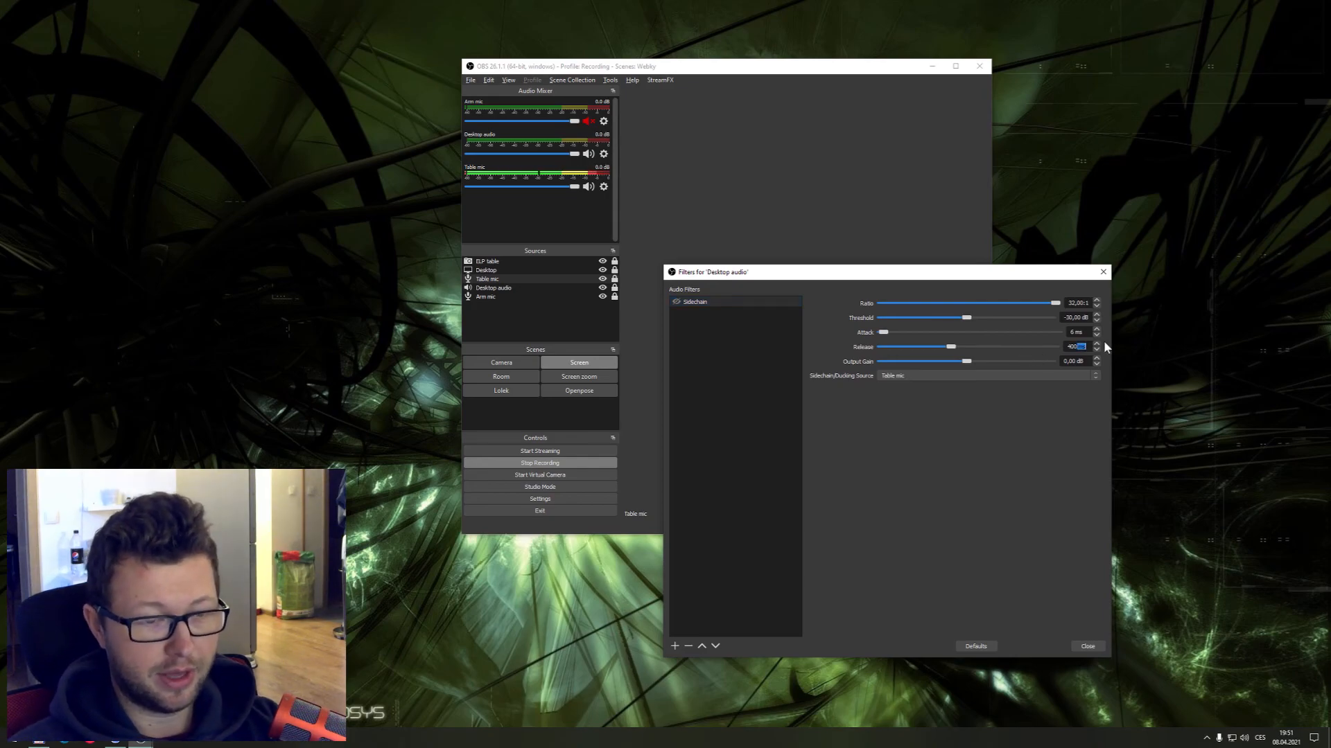
pyautogui.write('5')
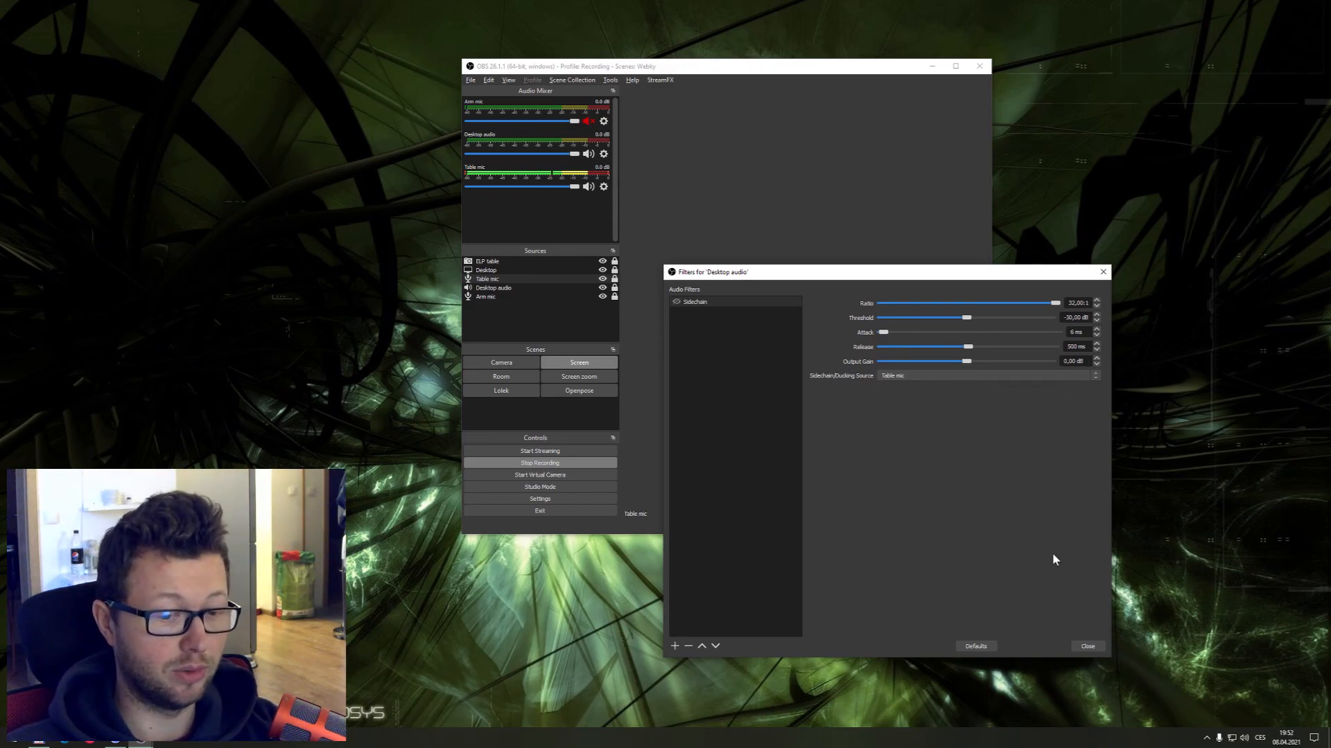
pyautogui.click(1082, 644)
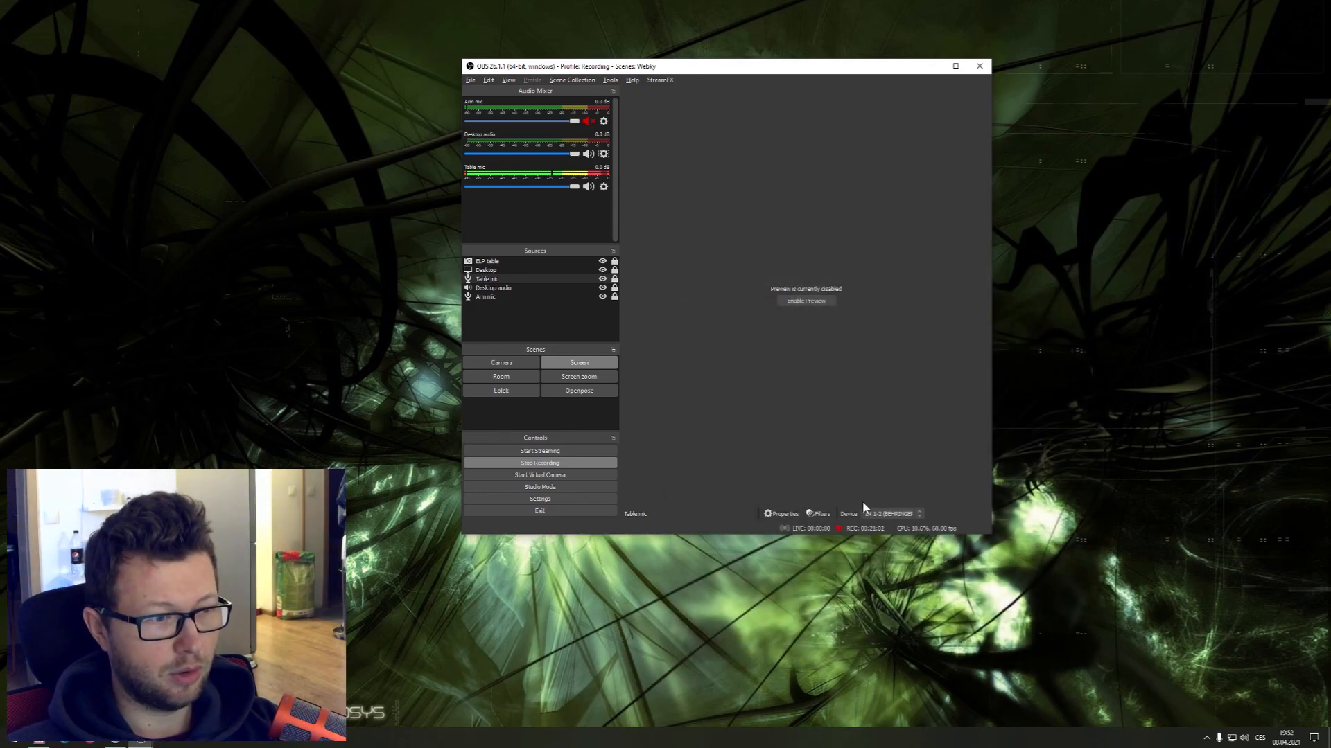